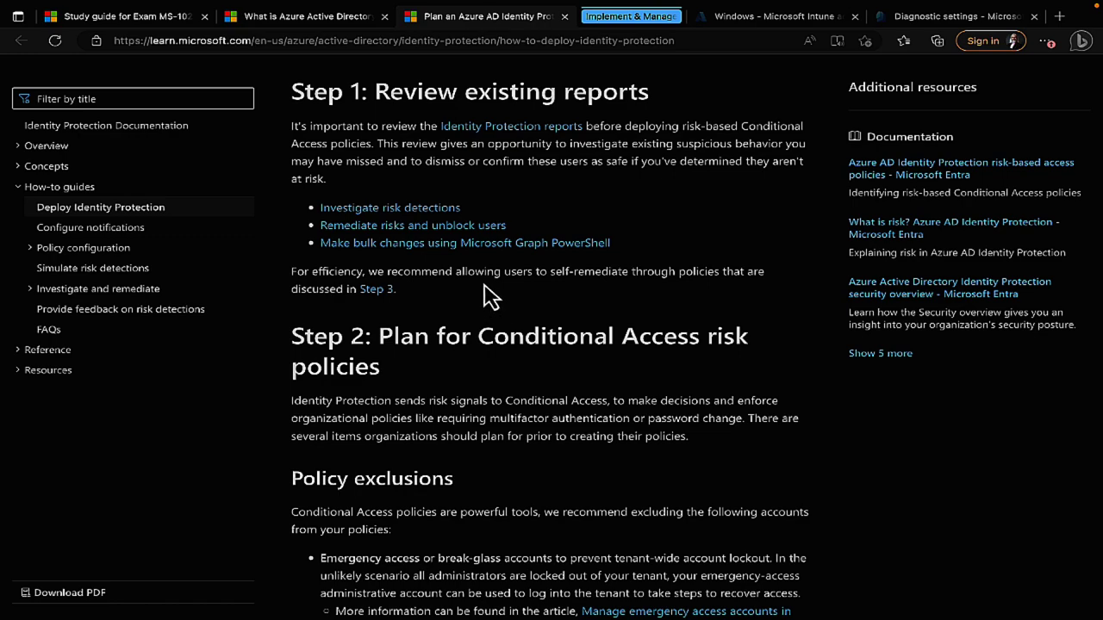
Step: Read the Identity Protection deployment guide from the Conditional Access risk policy planning through policy configuration to monitoring and operational needs
scroll(610, 392, down, 2)
scroll(610, 392, down, 3)
scroll(610, 392, down, 2)
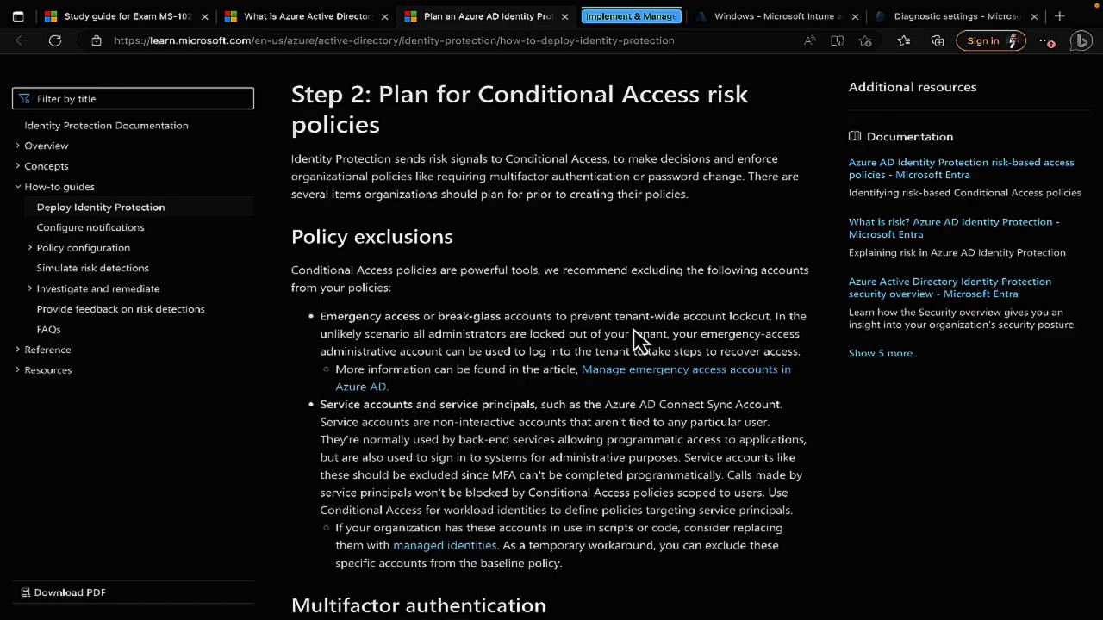
scroll(629, 345, down, 3)
scroll(627, 340, down, 3)
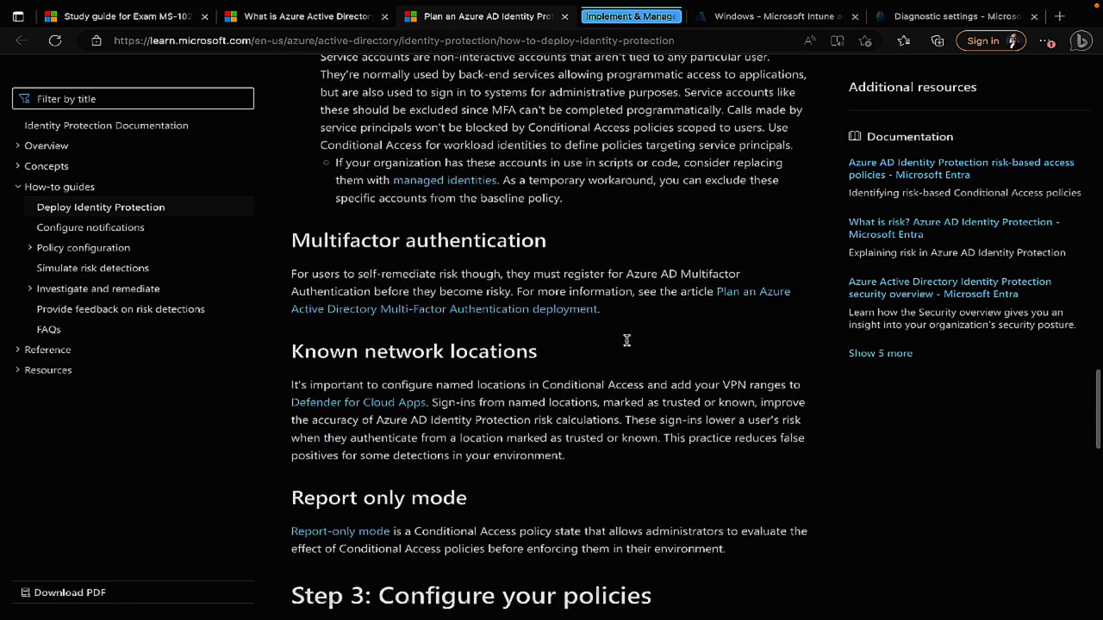
scroll(626, 345, down, 4)
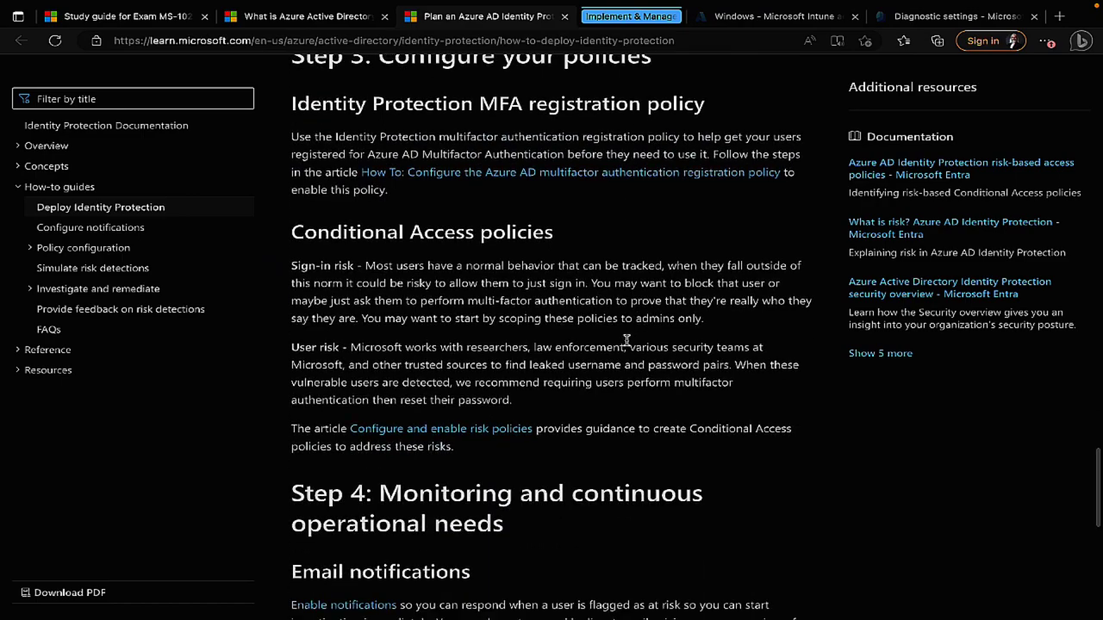
scroll(627, 345, down, 2)
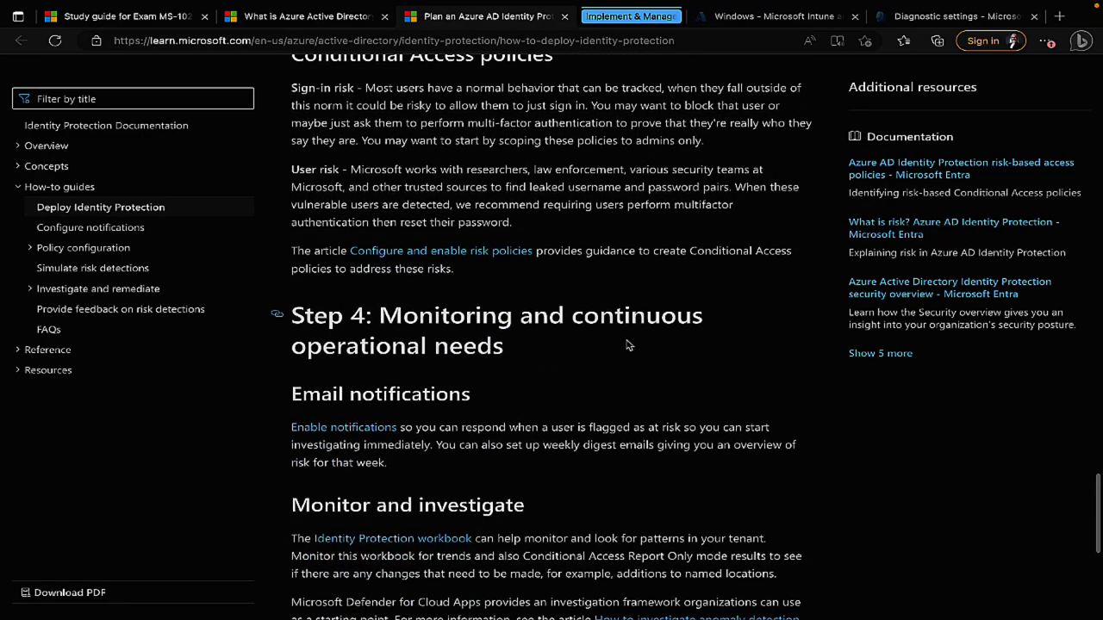
scroll(627, 340, down, 1)
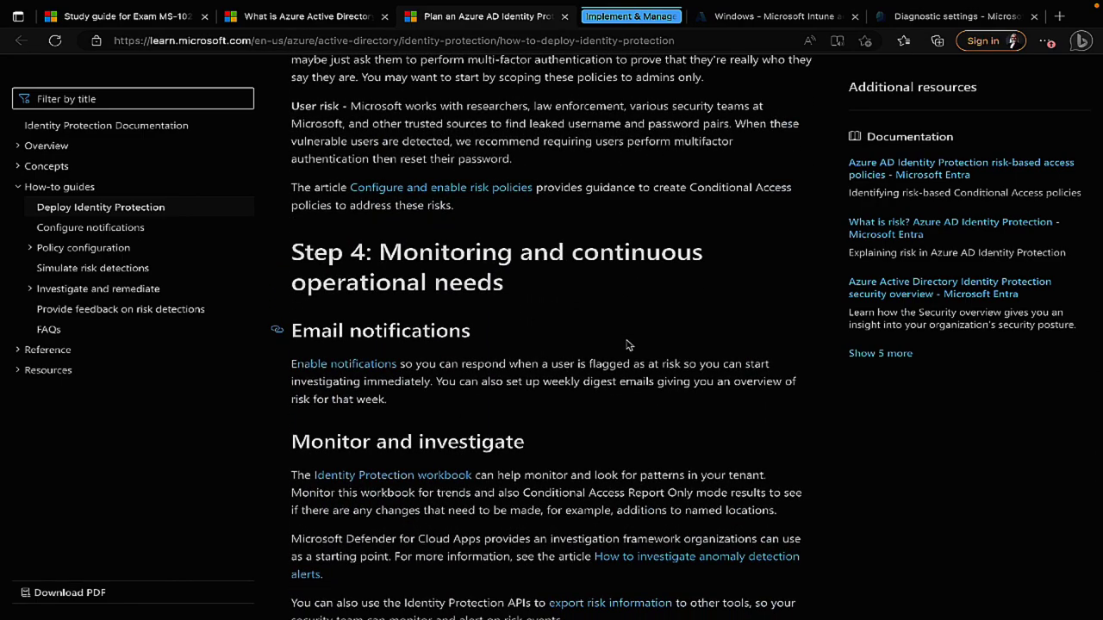
scroll(628, 345, down, 1)
scroll(628, 345, down, 1)
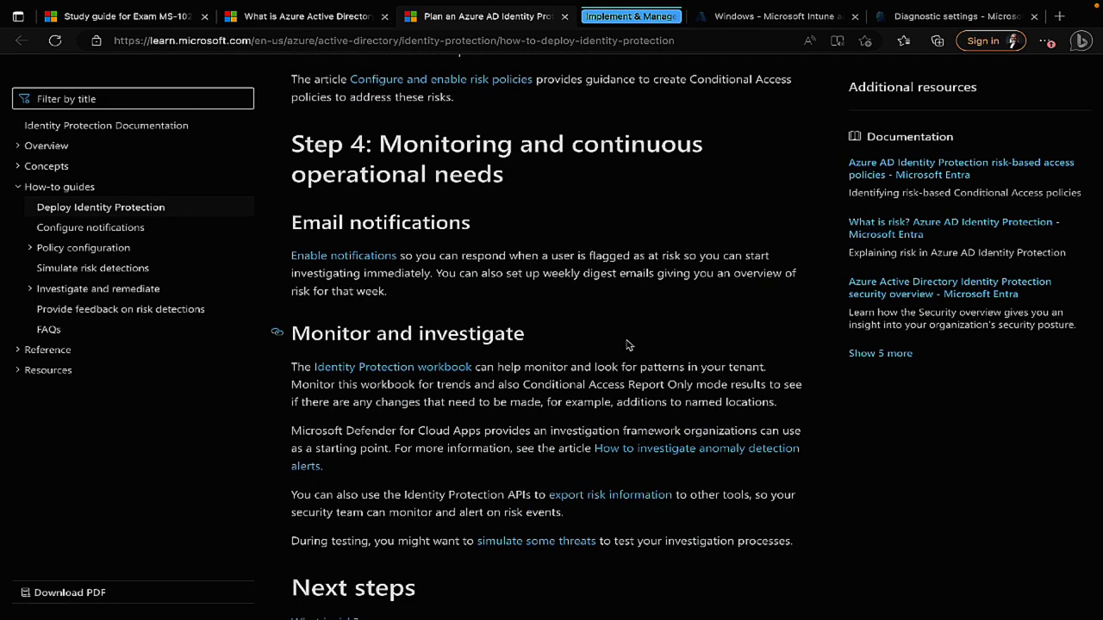
scroll(627, 345, down, 1)
scroll(628, 341, down, 1)
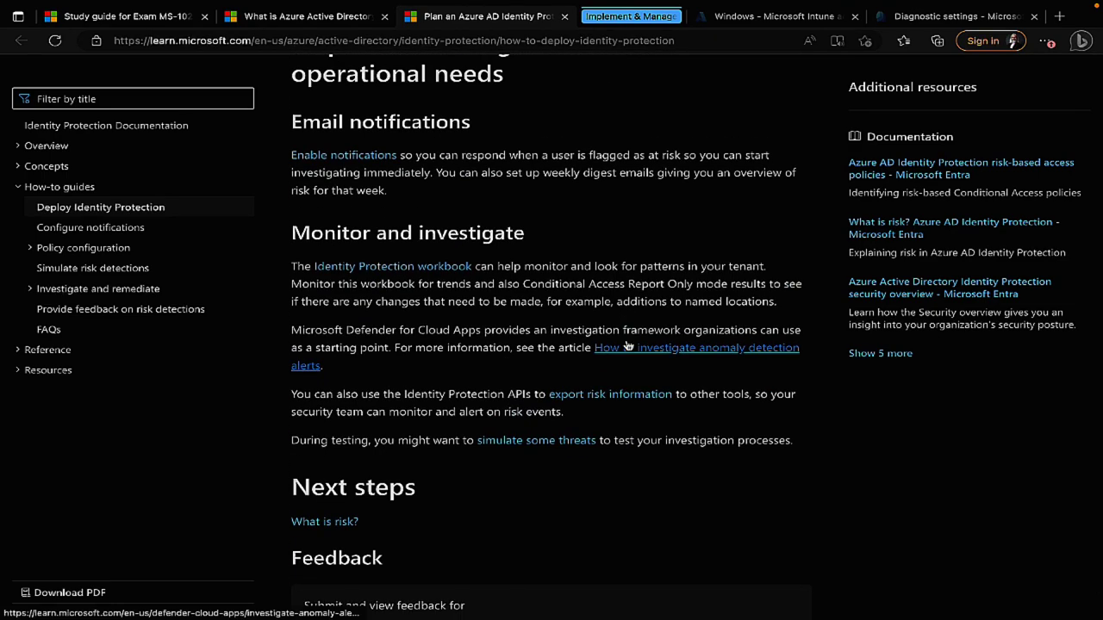
scroll(627, 346, down, 1)
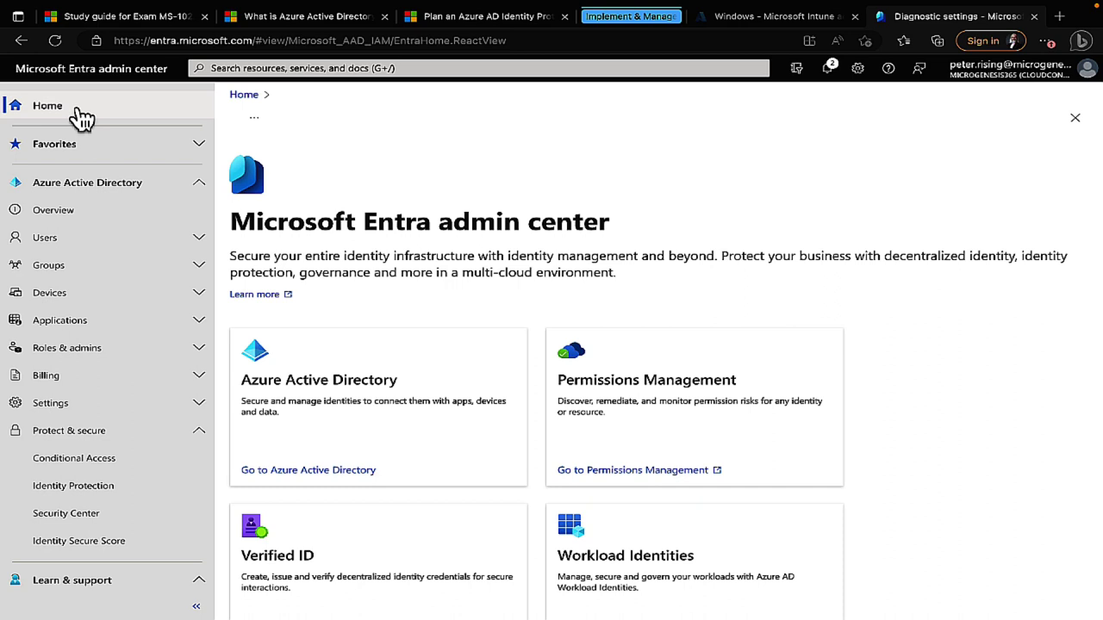
Step: Open Identity Protection under Protect & secure in the Microsoft Entra admin center and collapse the main navigation
scroll(160, 429, down, 2)
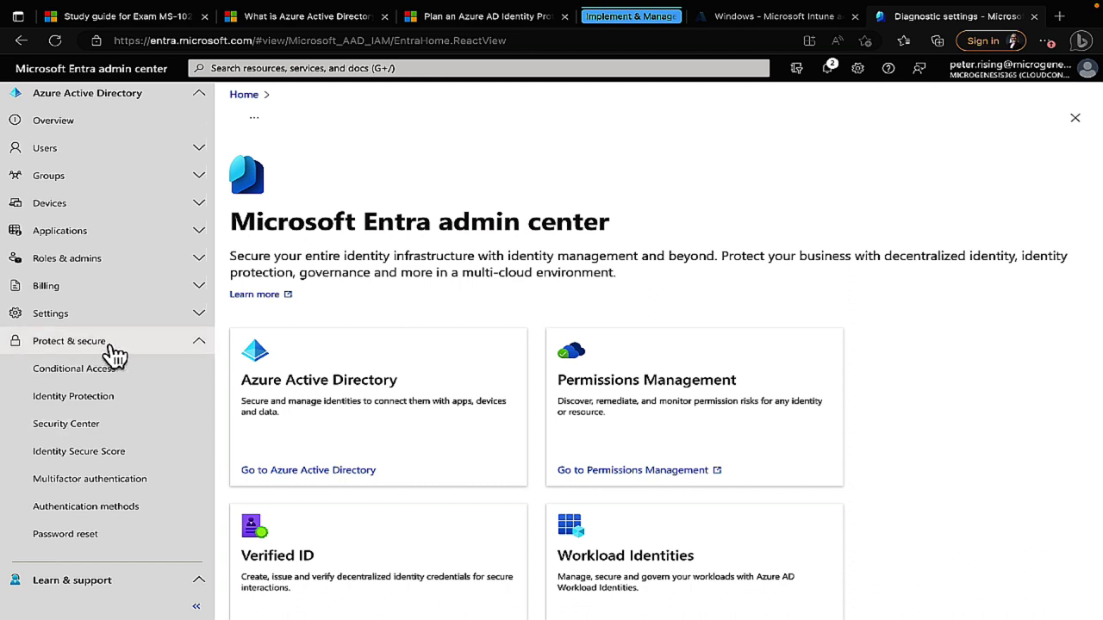
scroll(115, 355, down, 2)
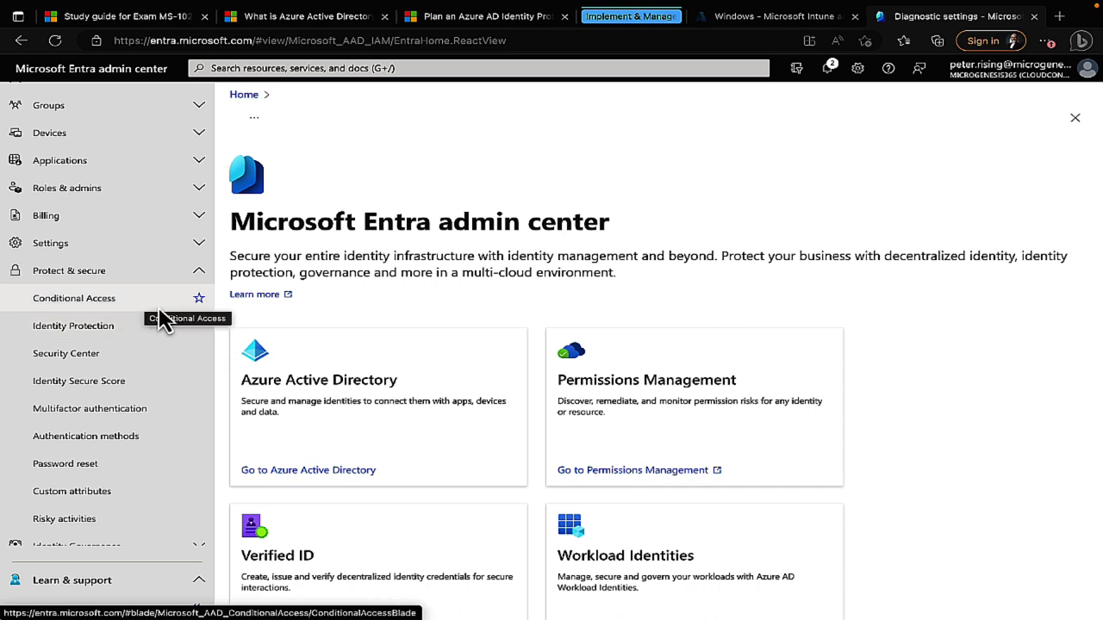
click(101, 331)
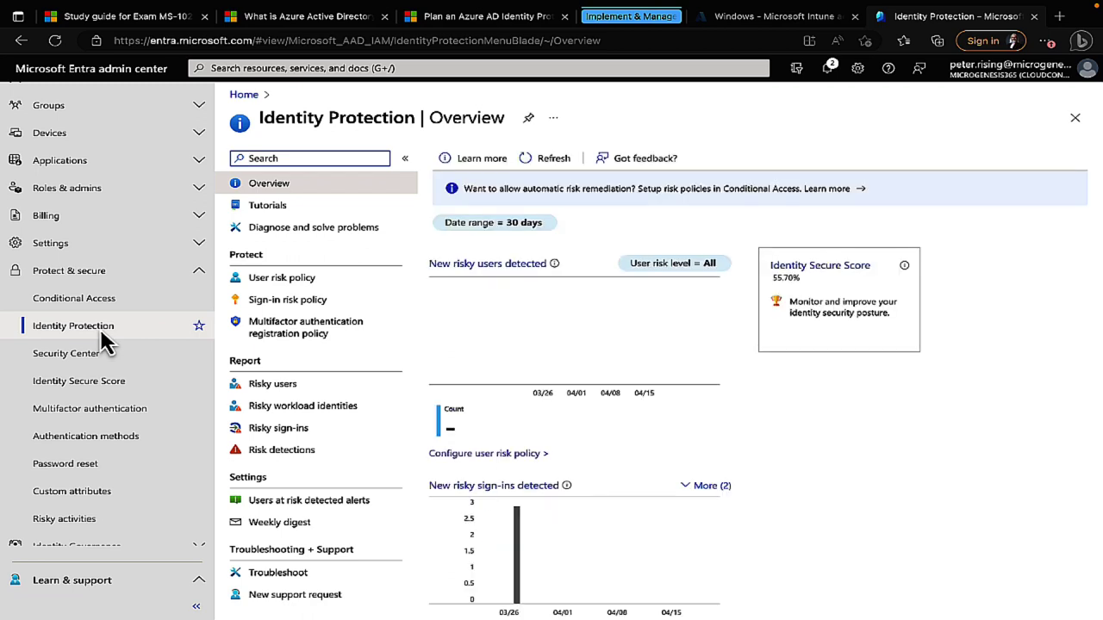
click(197, 609)
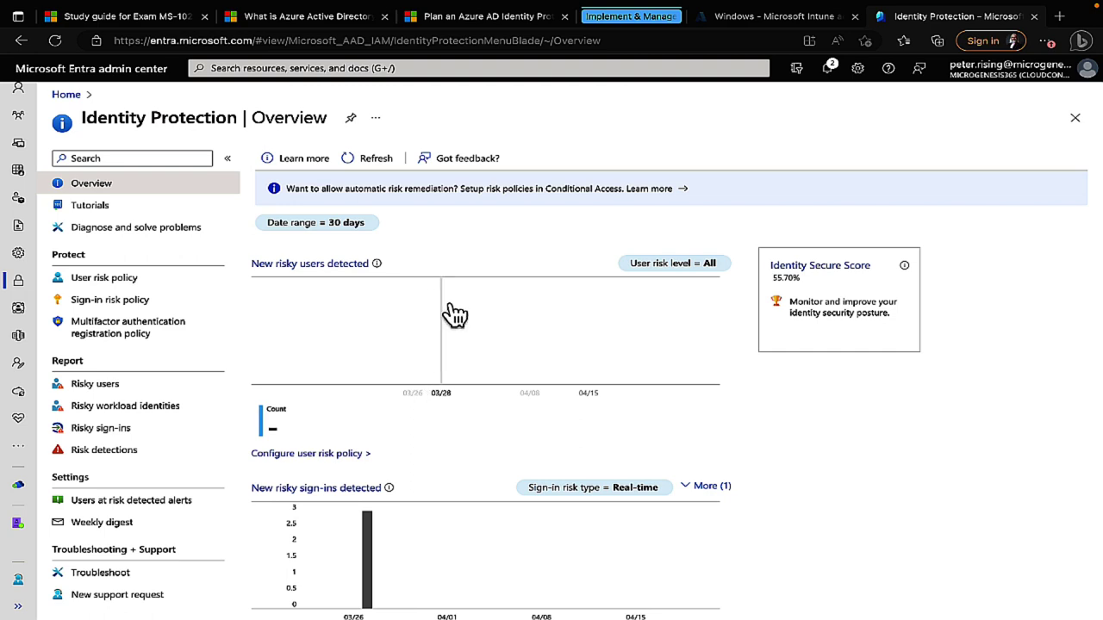
Step: Look over the Identity Protection overview charts, the tutorials and the Diagnose and solve problems page
scroll(498, 333, down, 1)
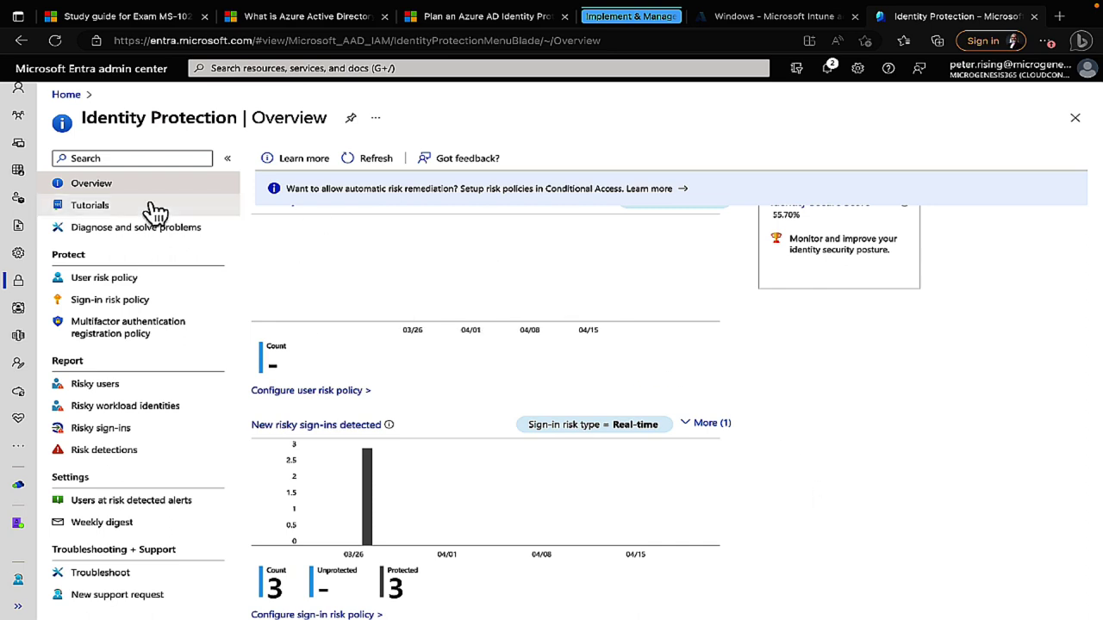
click(80, 213)
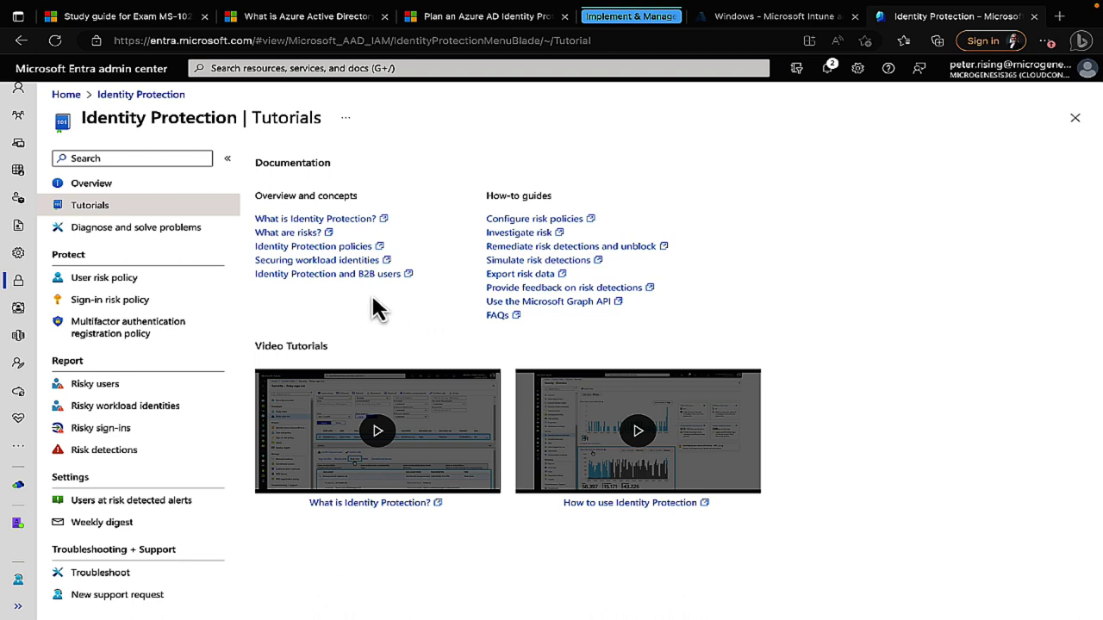
click(119, 235)
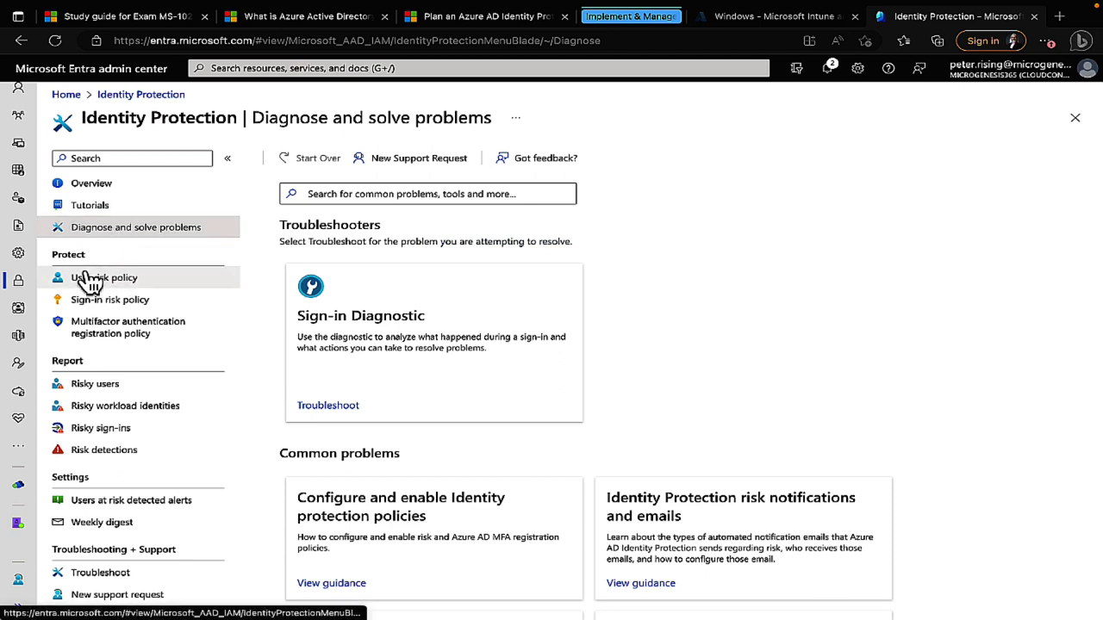
Step: In the user risk policy, check the included users and set the user risk level to Medium and above
click(185, 289)
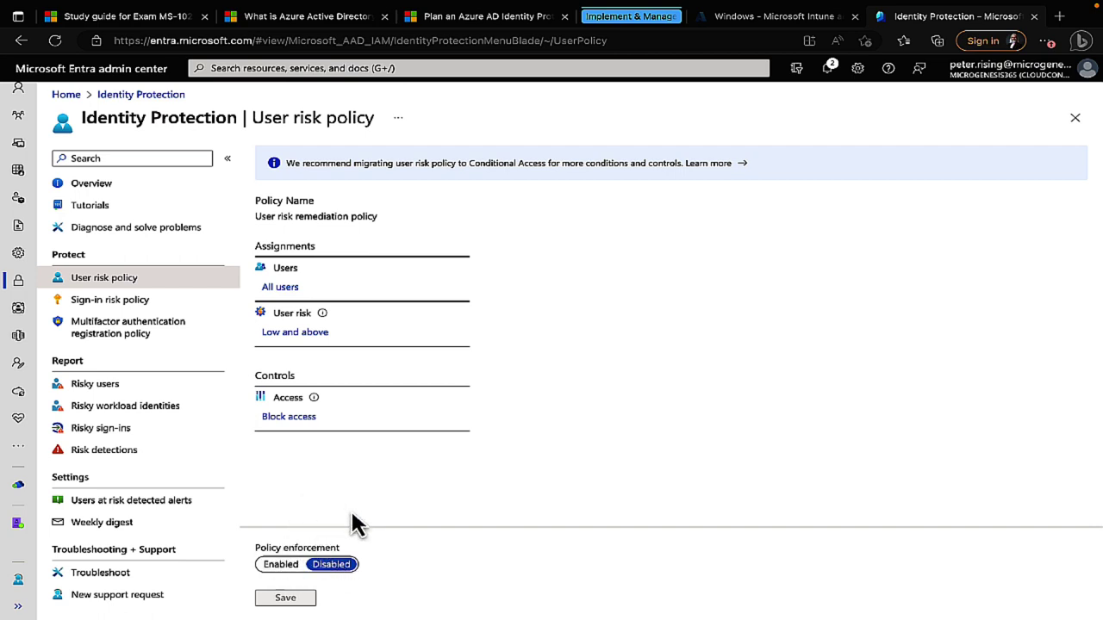
click(283, 293)
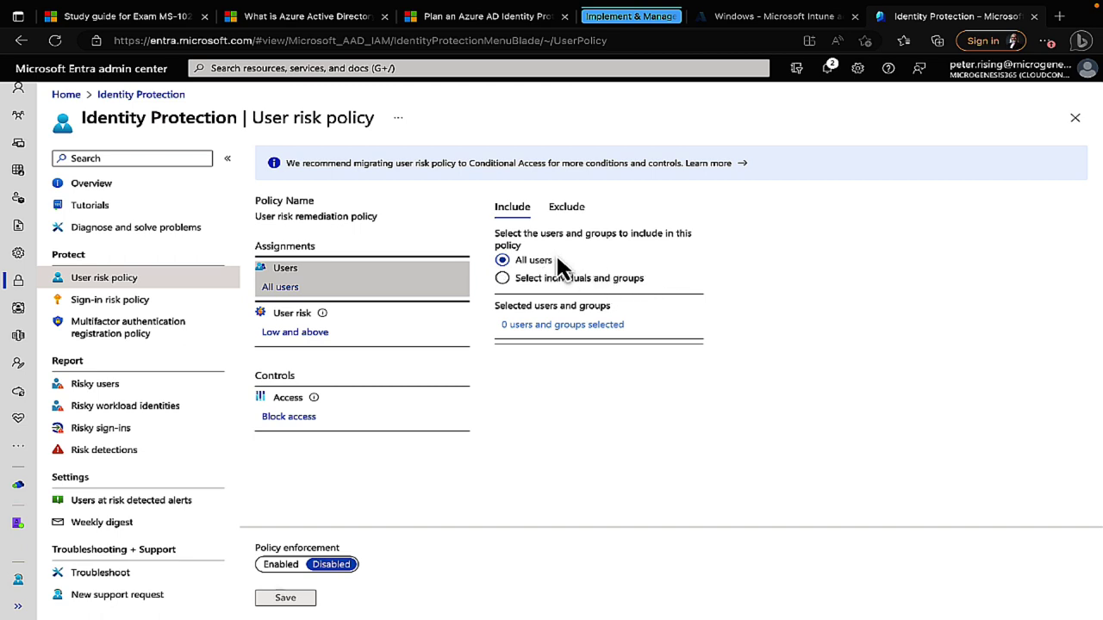
click(294, 332)
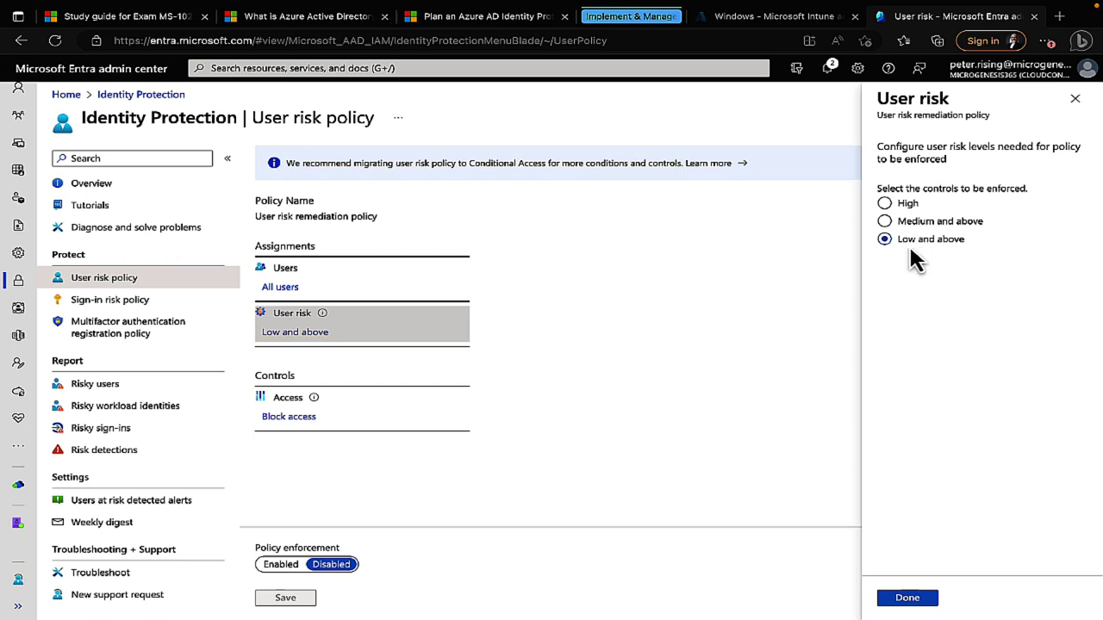
click(942, 226)
click(885, 204)
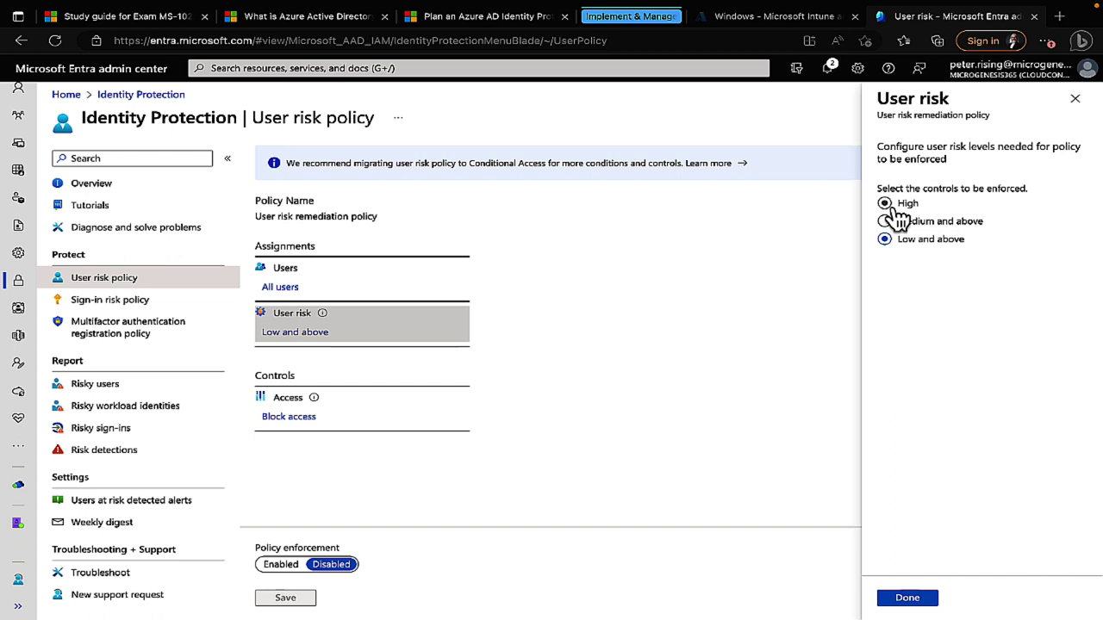
click(888, 223)
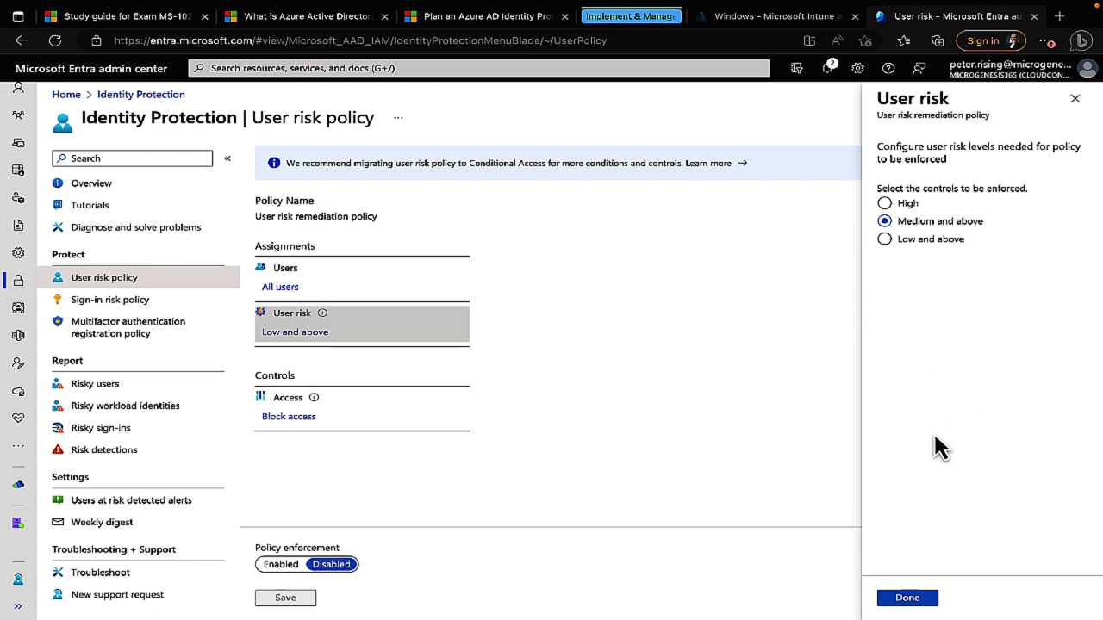
click(907, 598)
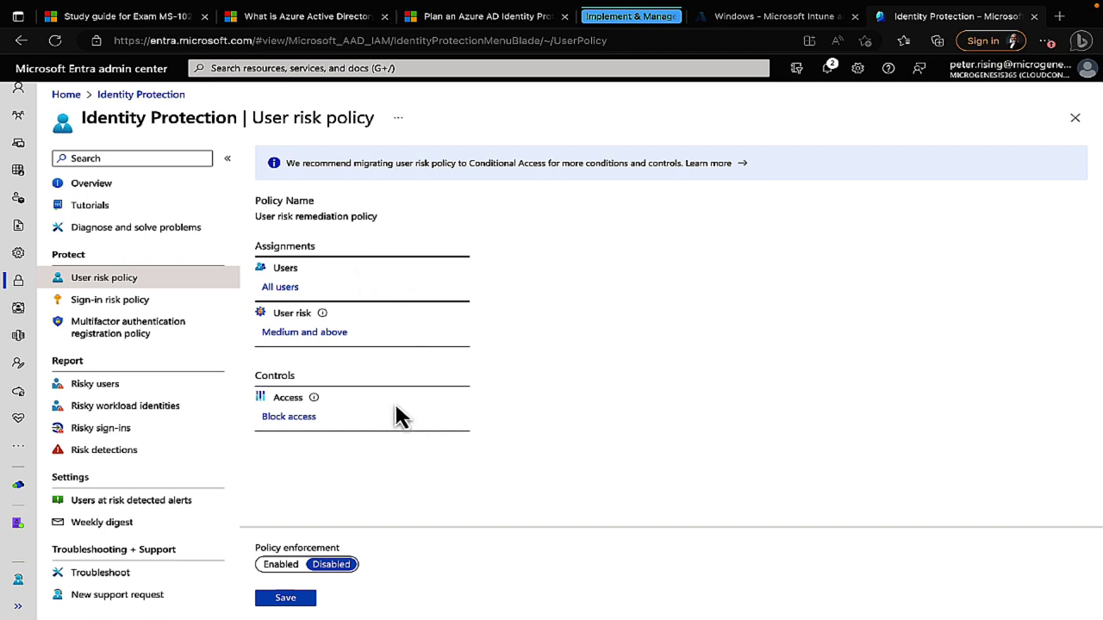
Step: Set the user risk policy to allow access with a required password change, and save it with enforcement enabled
click(289, 418)
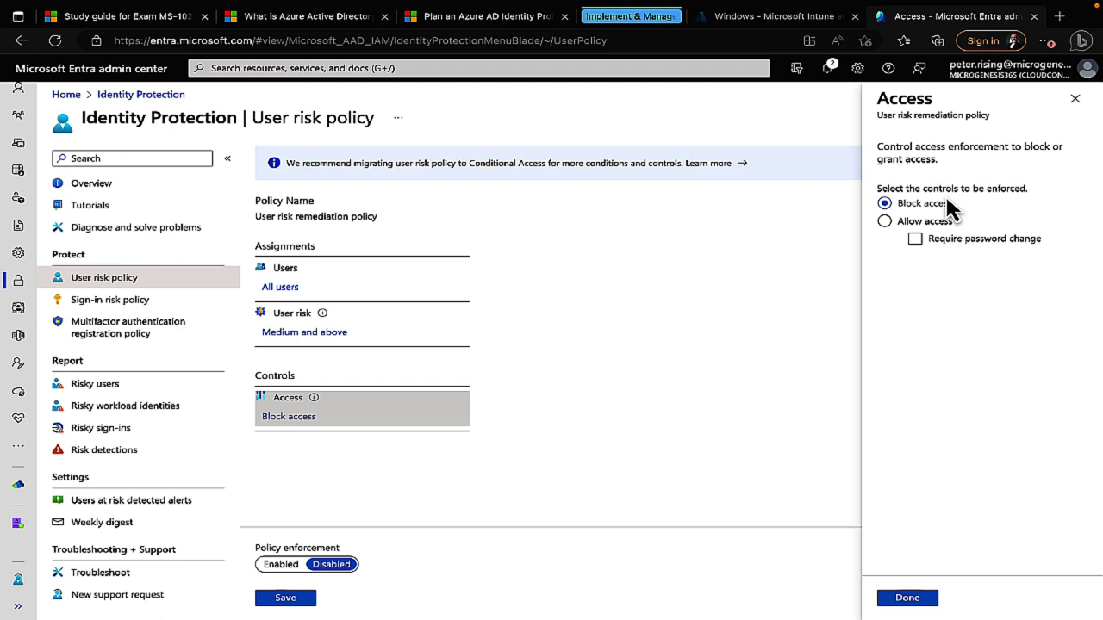
click(885, 221)
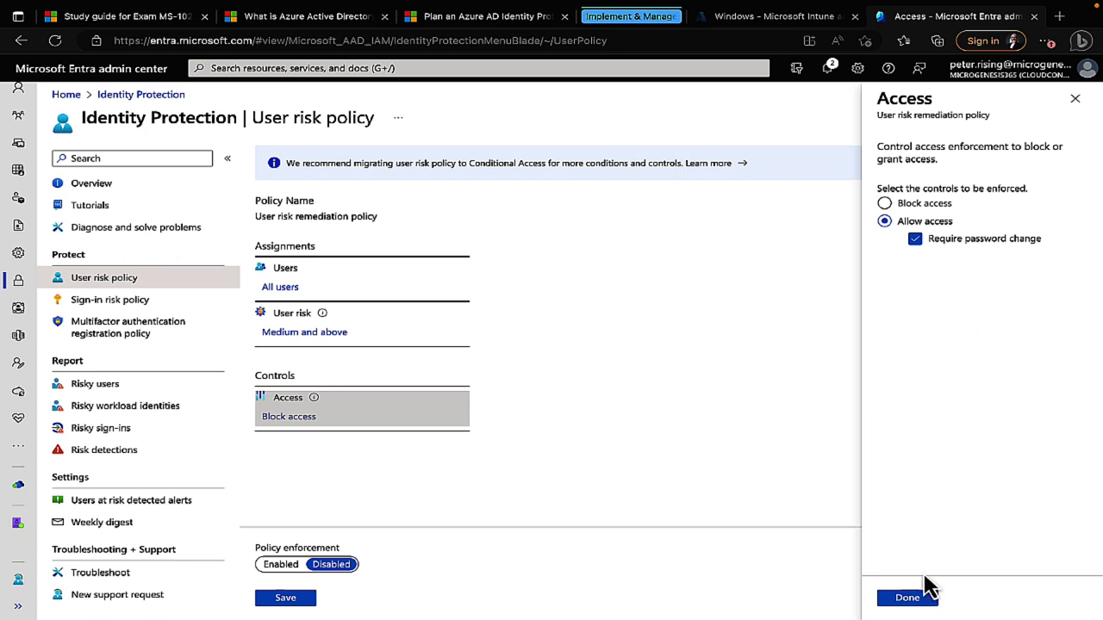
click(914, 602)
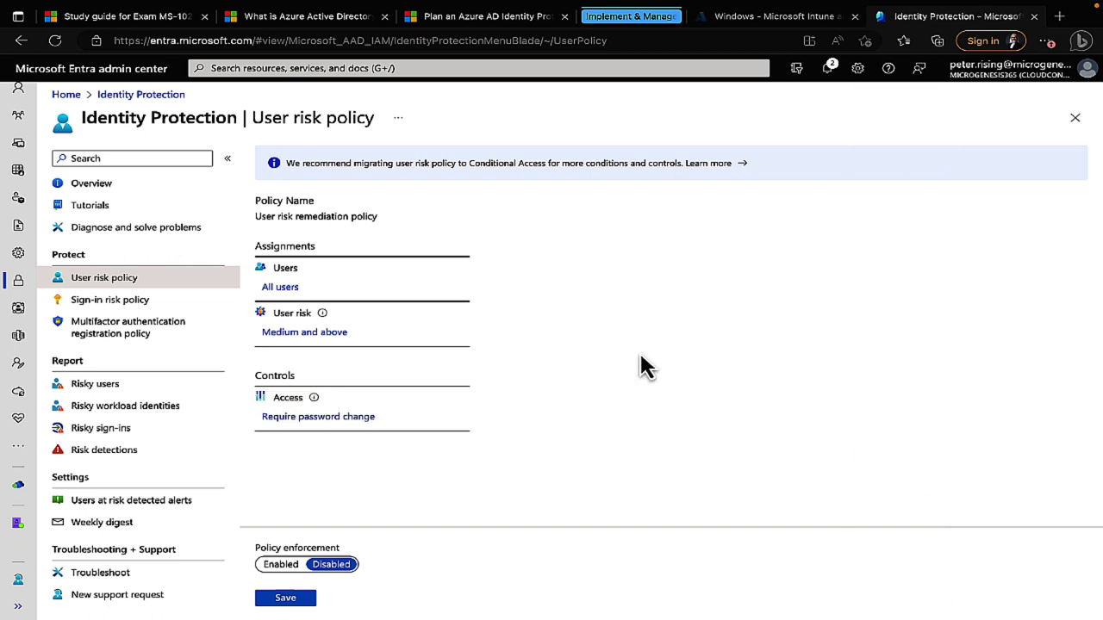
click(278, 572)
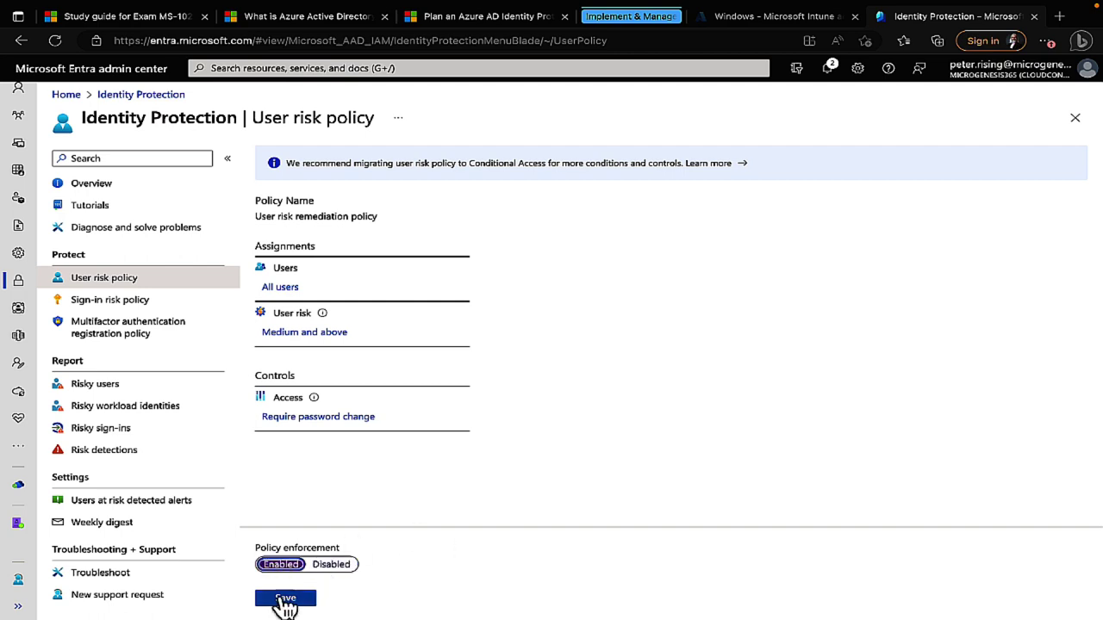
click(286, 602)
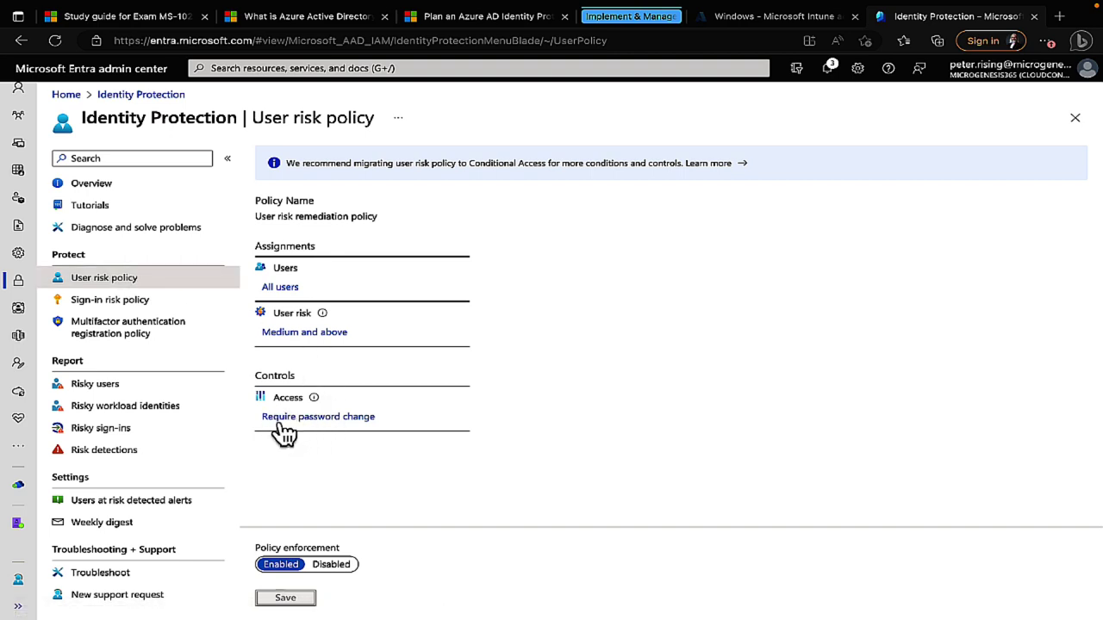
Step: Set the sign-in risk level of the sign-in risk policy to Medium and above
click(129, 307)
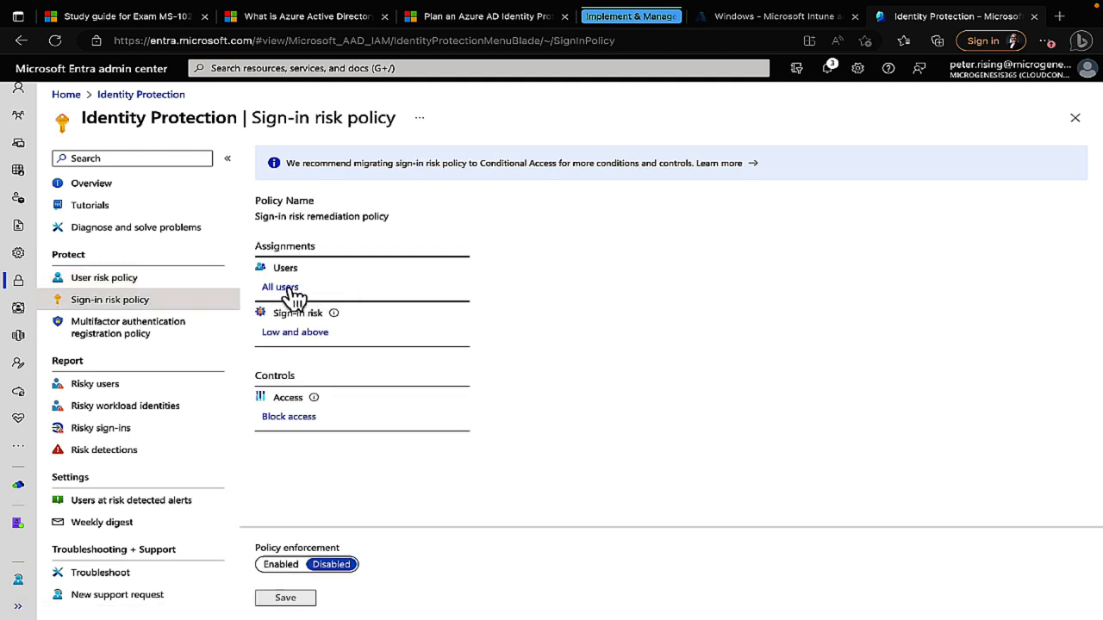
click(299, 334)
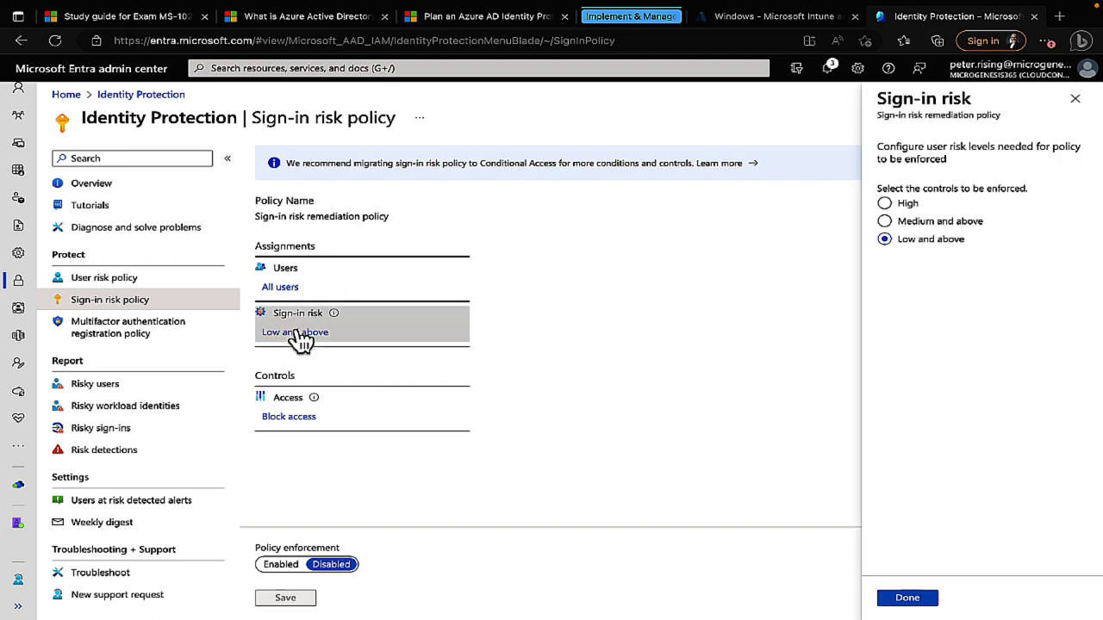
click(884, 221)
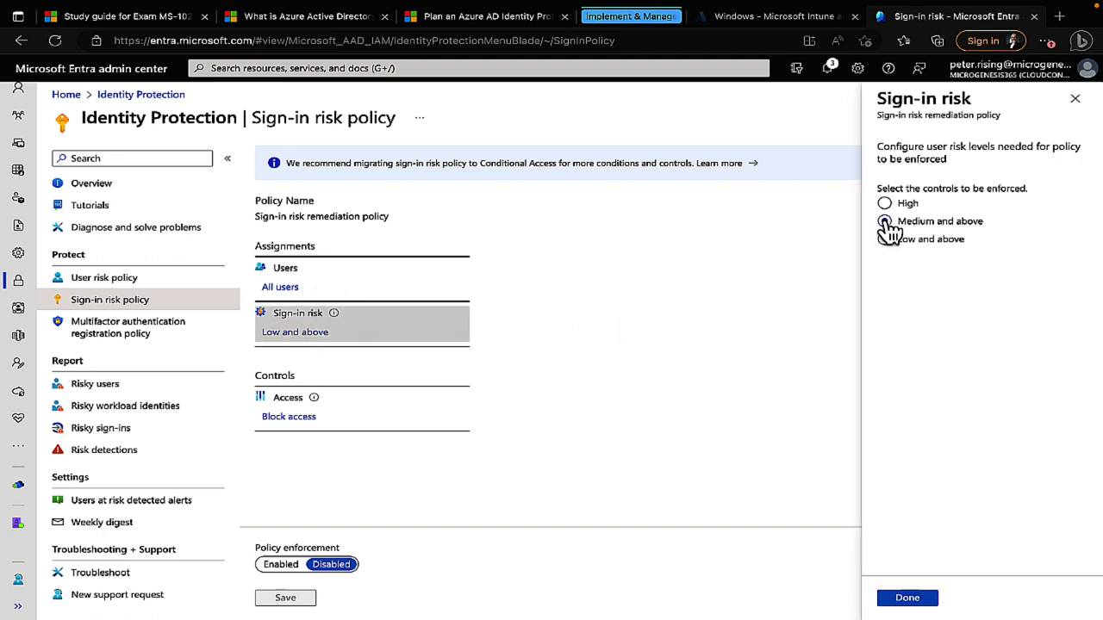
click(907, 601)
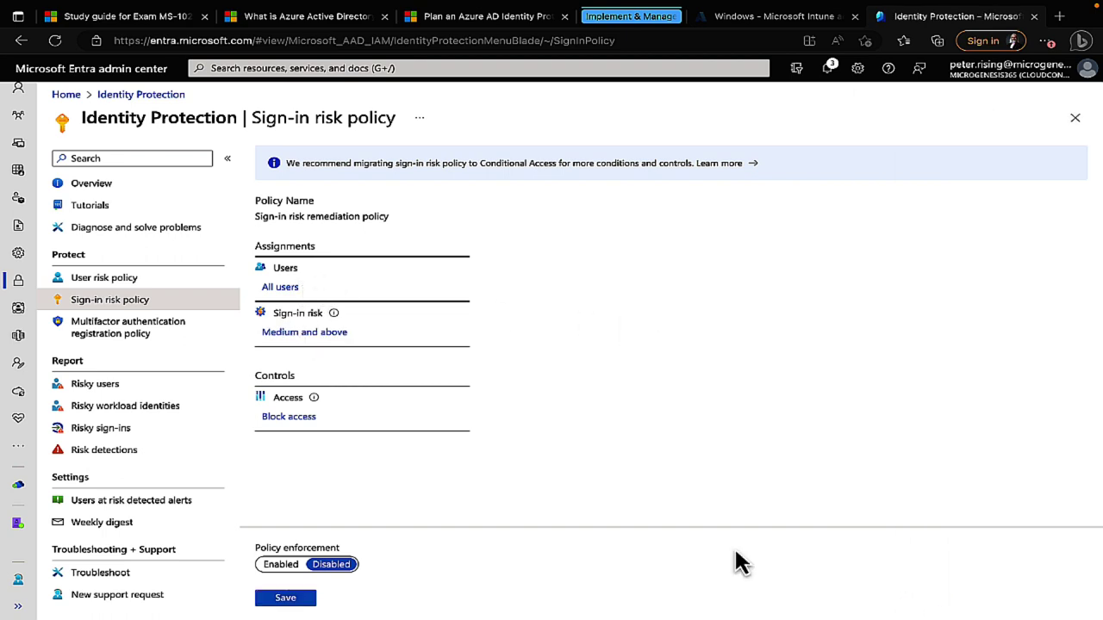
Step: Set the sign-in risk policy to allow access with multifactor authentication required, and save it with enforcement enabled
click(291, 418)
click(884, 221)
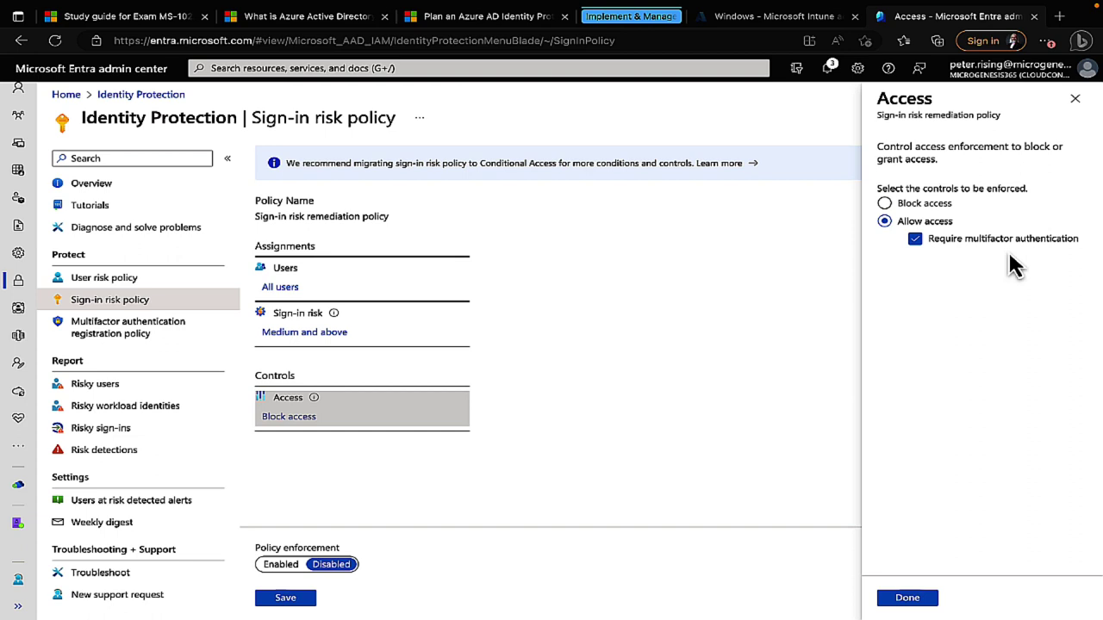
click(909, 598)
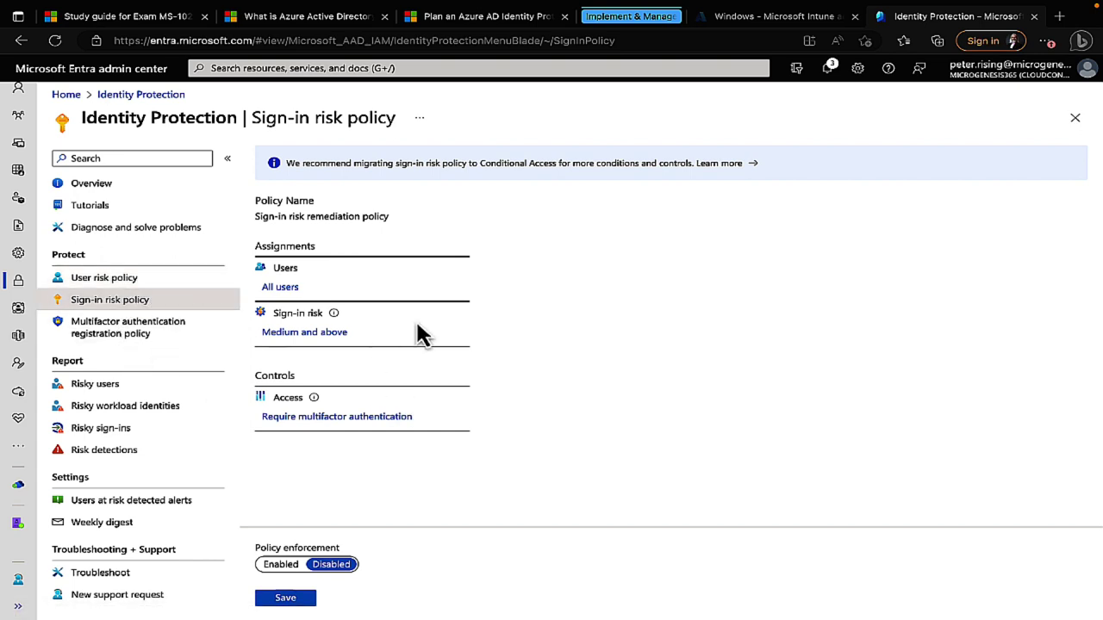
click(282, 566)
click(288, 601)
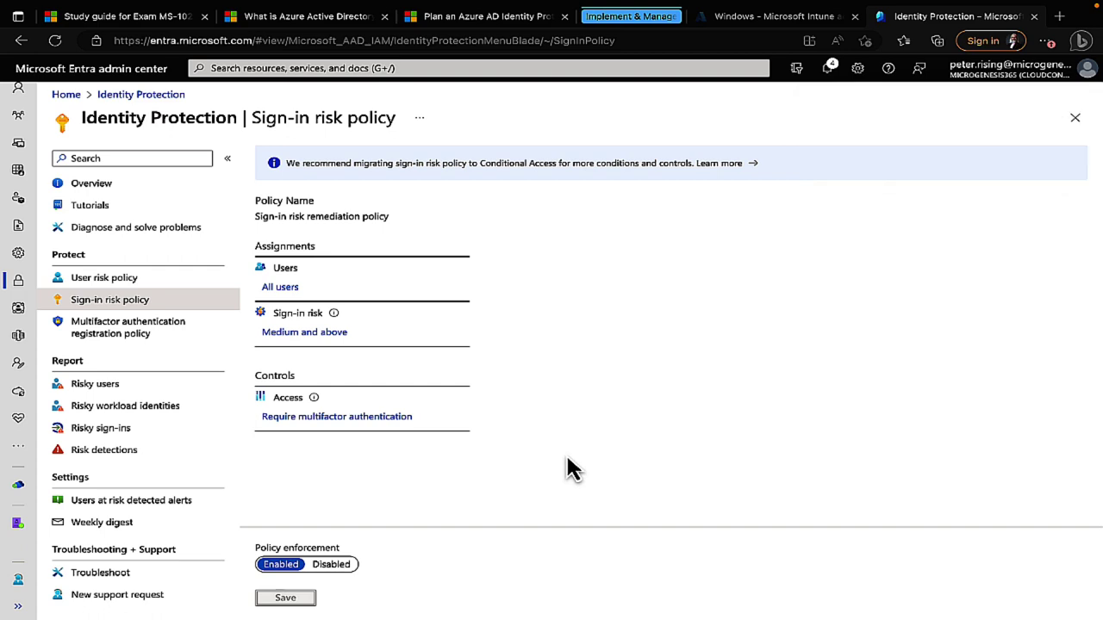
Step: Review the user assignment options of the multifactor authentication registration policy, keeping All users included, and close Identity Protection
click(125, 338)
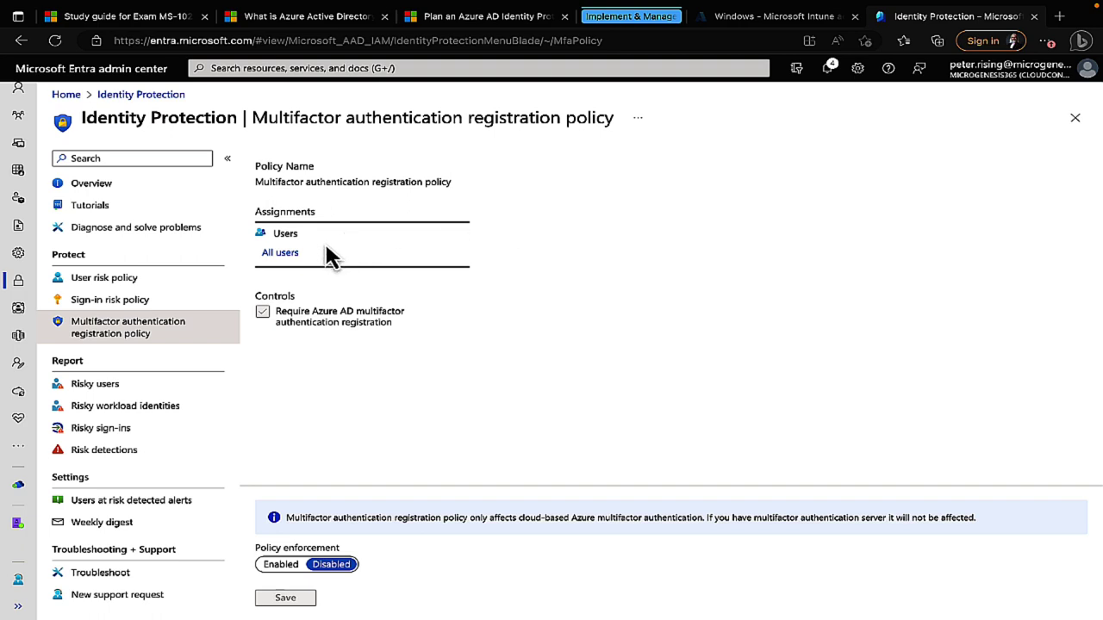
click(280, 254)
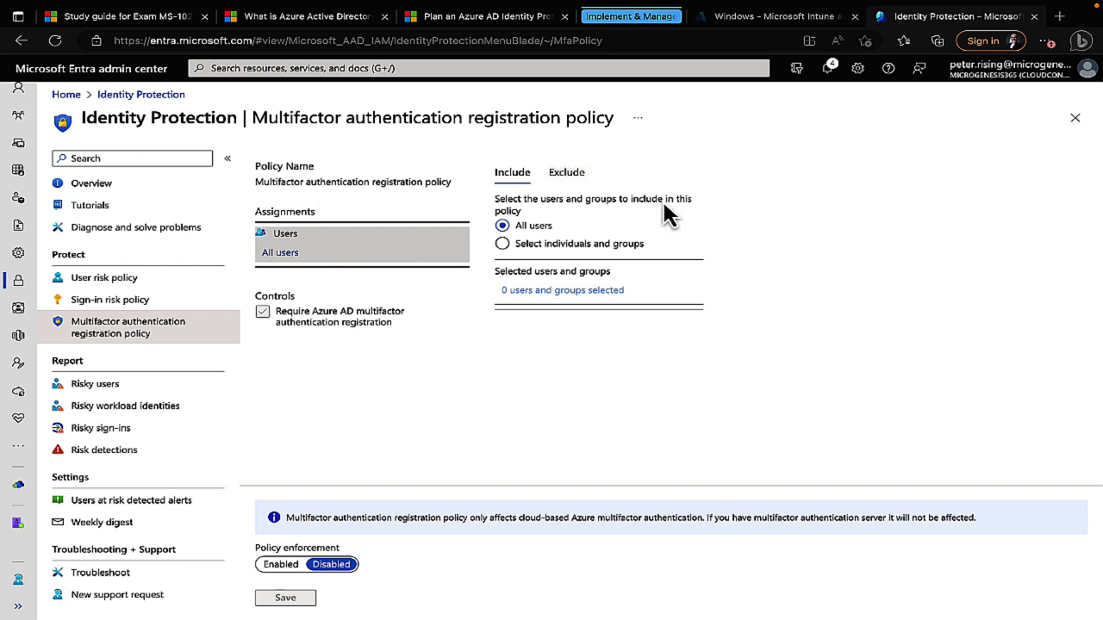
click(559, 245)
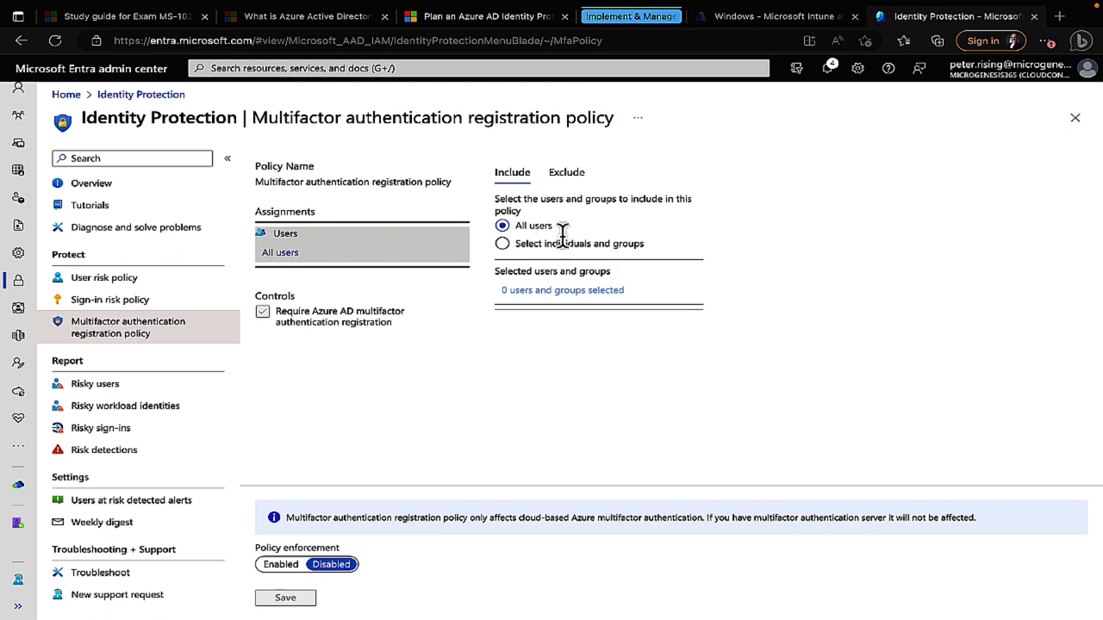
click(1075, 118)
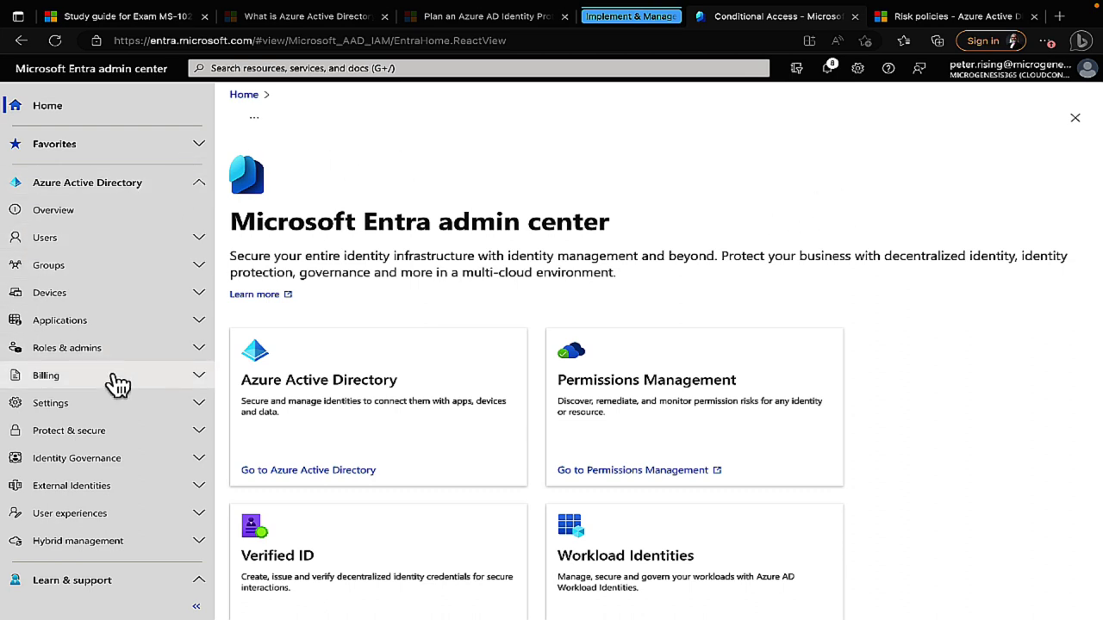
Step: Open Conditional Access under Protect & secure and review the policy summary and alerts in its overview
click(198, 433)
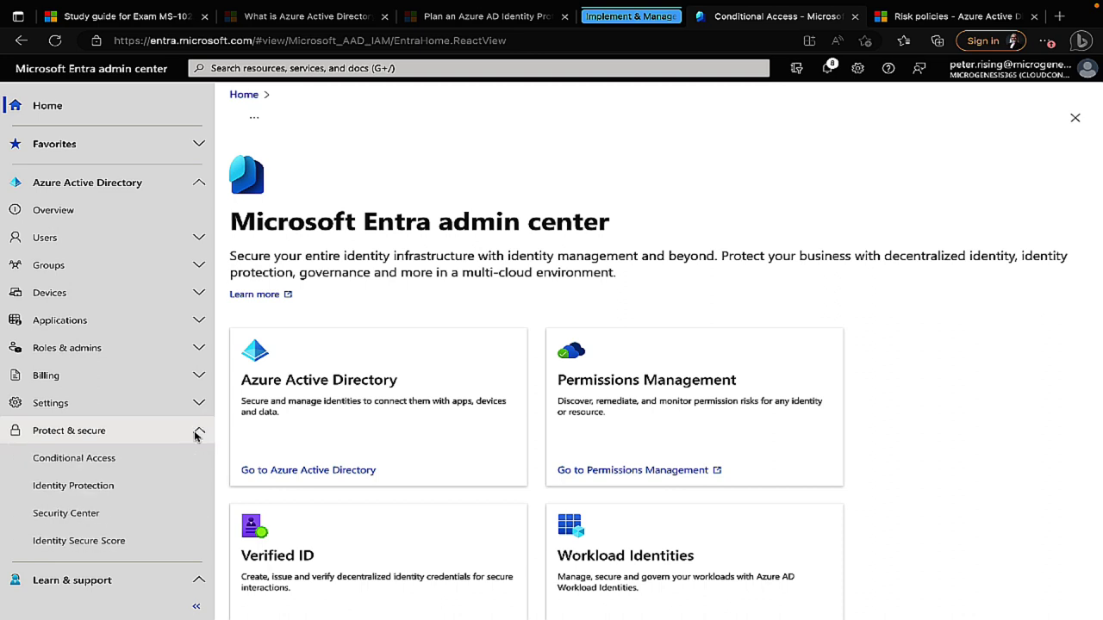
click(113, 468)
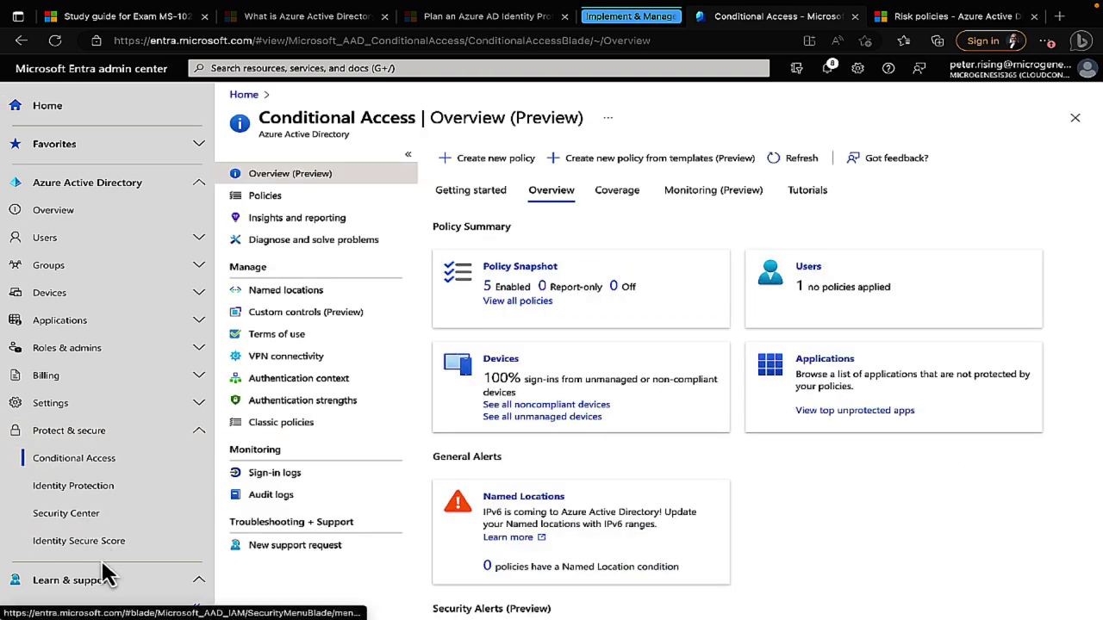
click(197, 607)
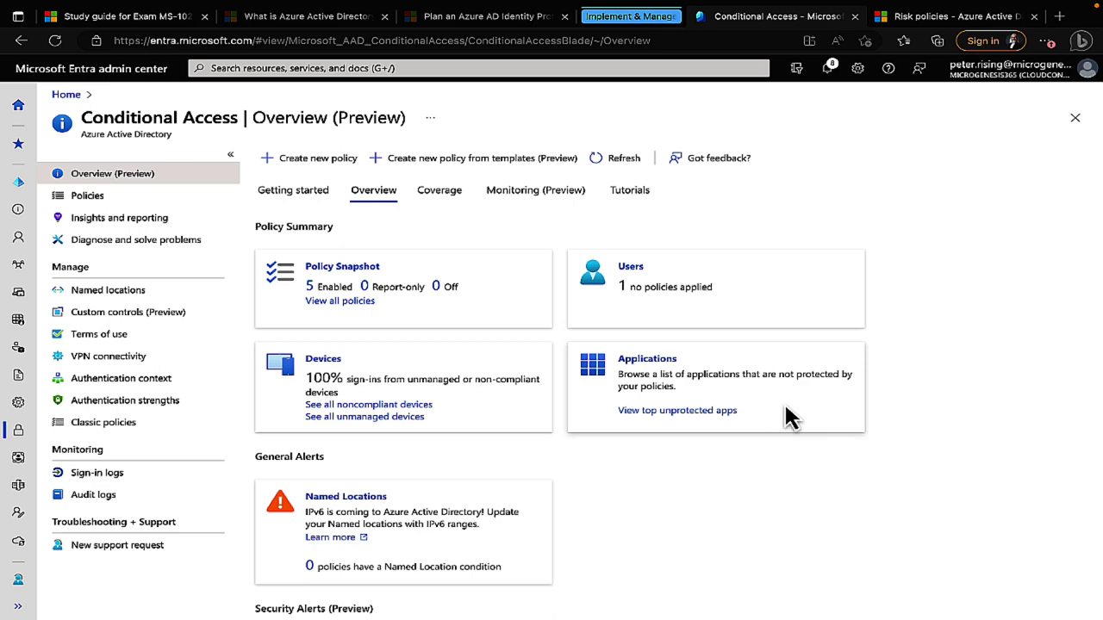
scroll(702, 524, down, 1)
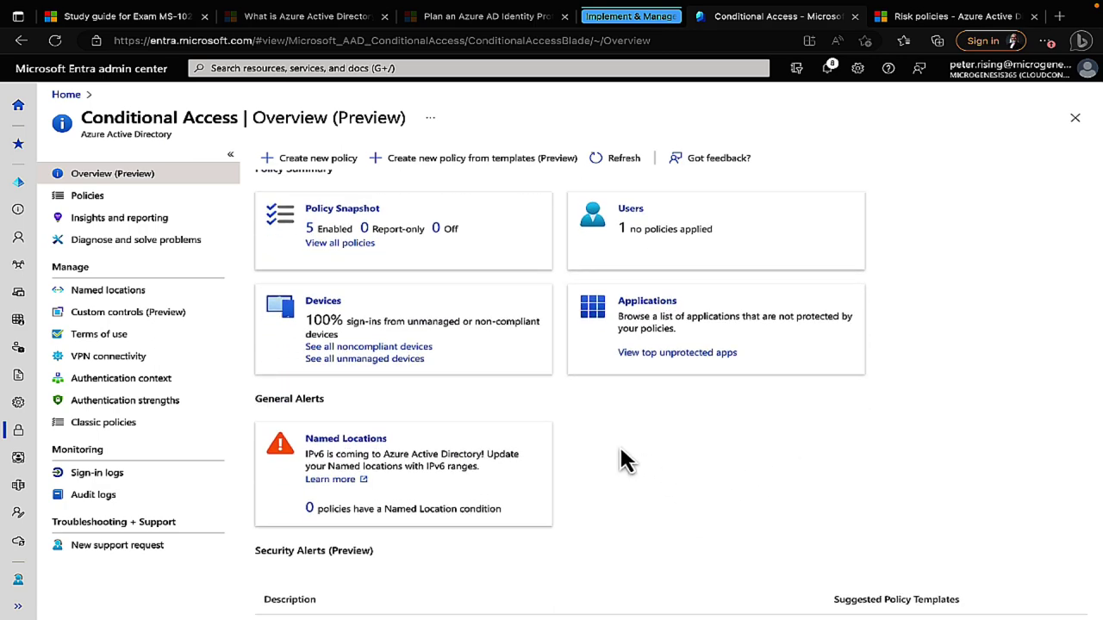
scroll(480, 495, down, 1)
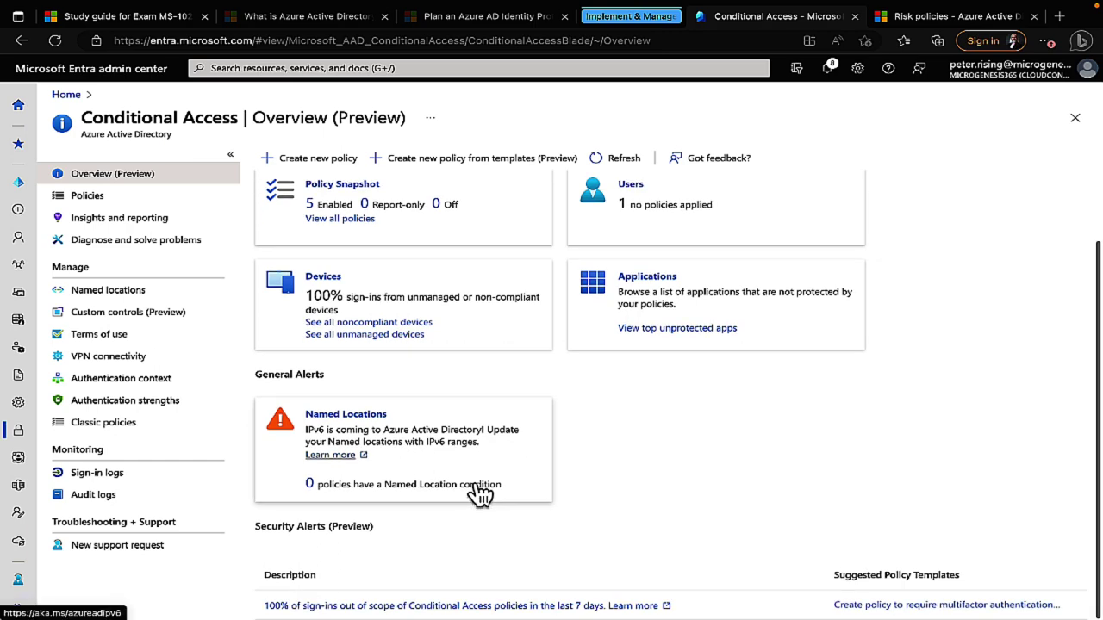
scroll(709, 488, up, 2)
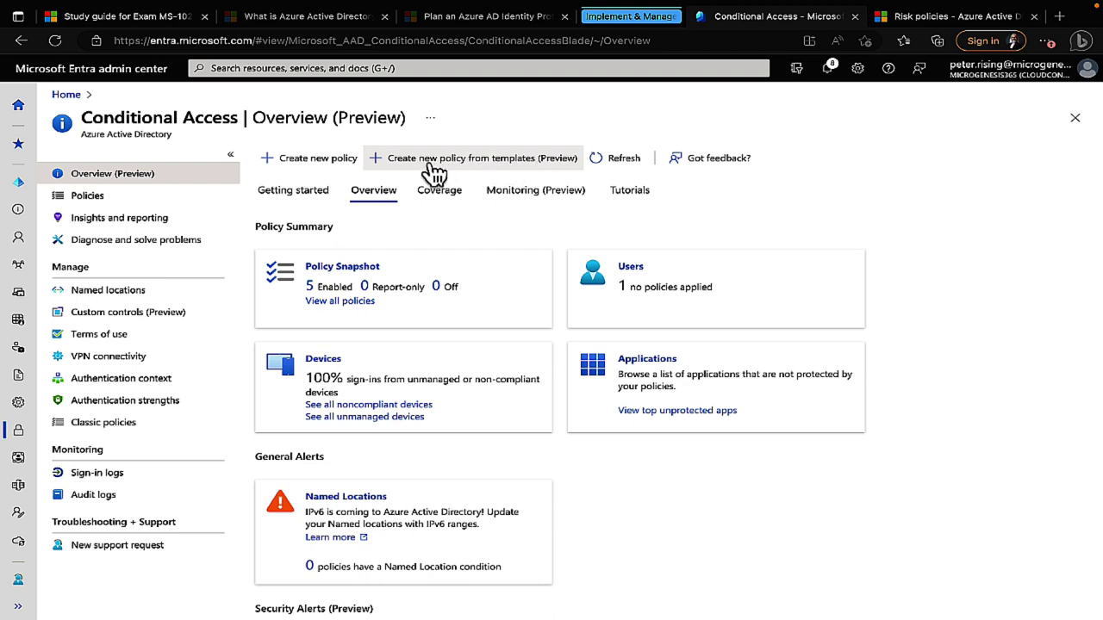
Step: Open the policy "Require MFA and a password change when high-risk users are detected" and review its included and excluded users
click(103, 205)
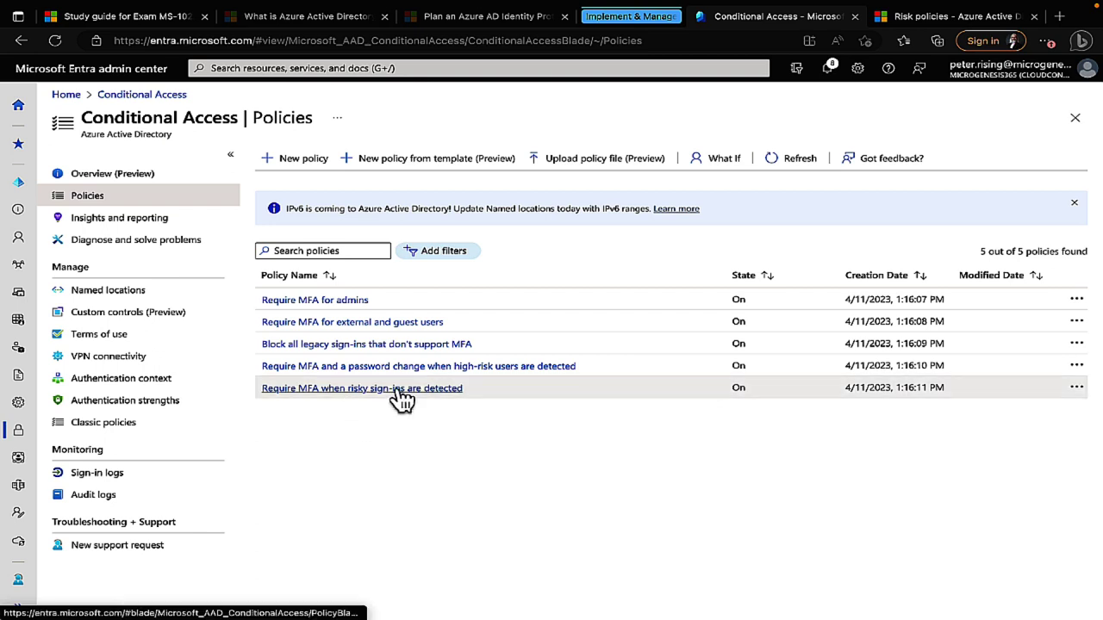
click(343, 367)
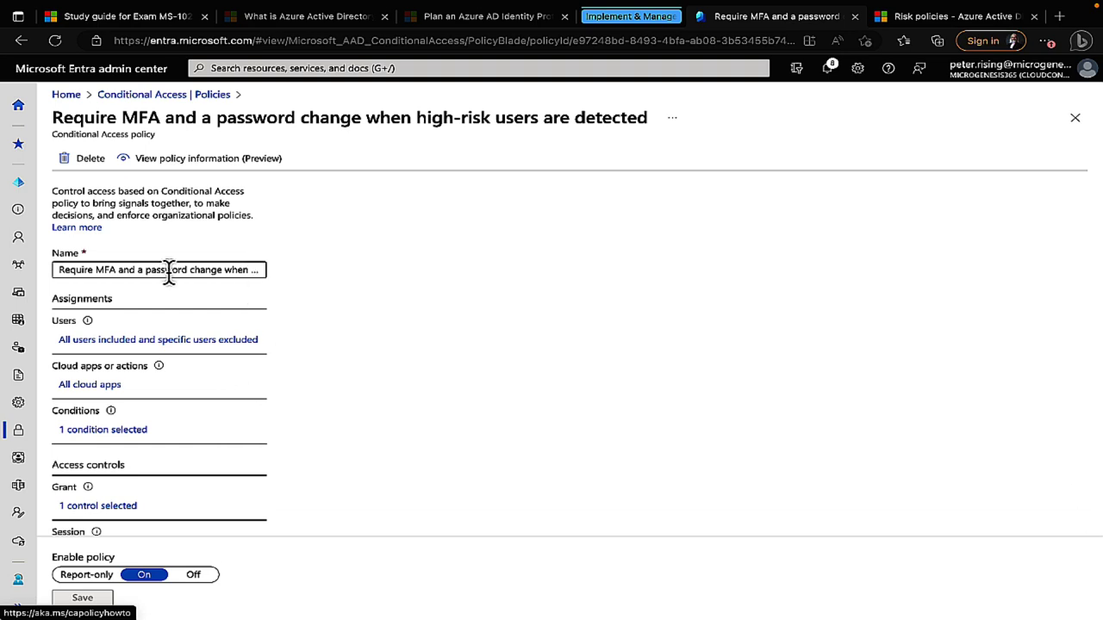
click(112, 349)
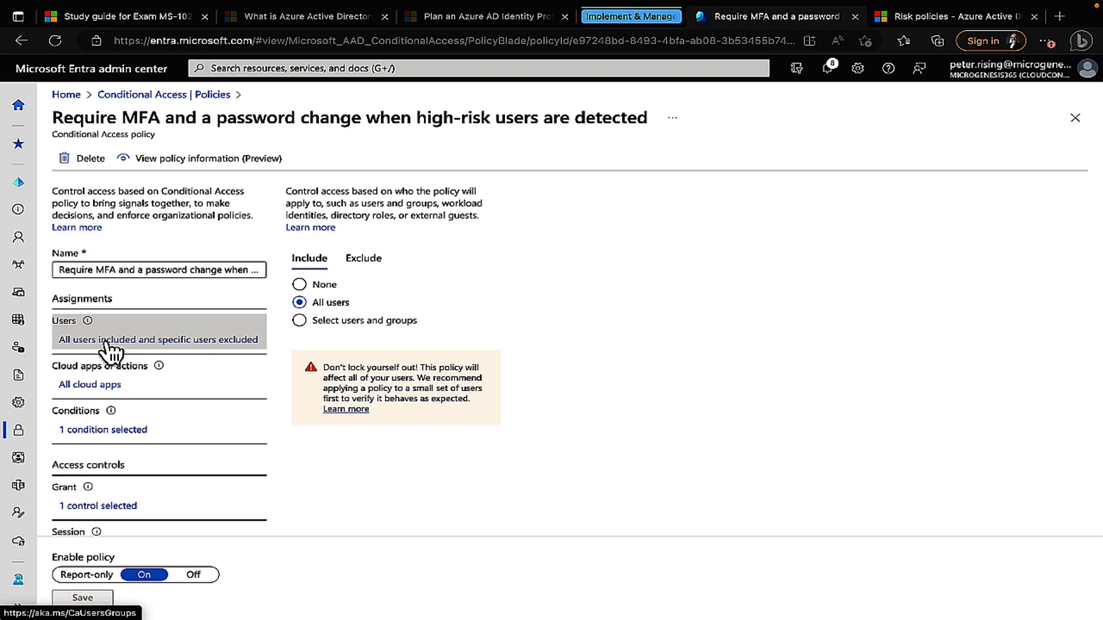
click(373, 261)
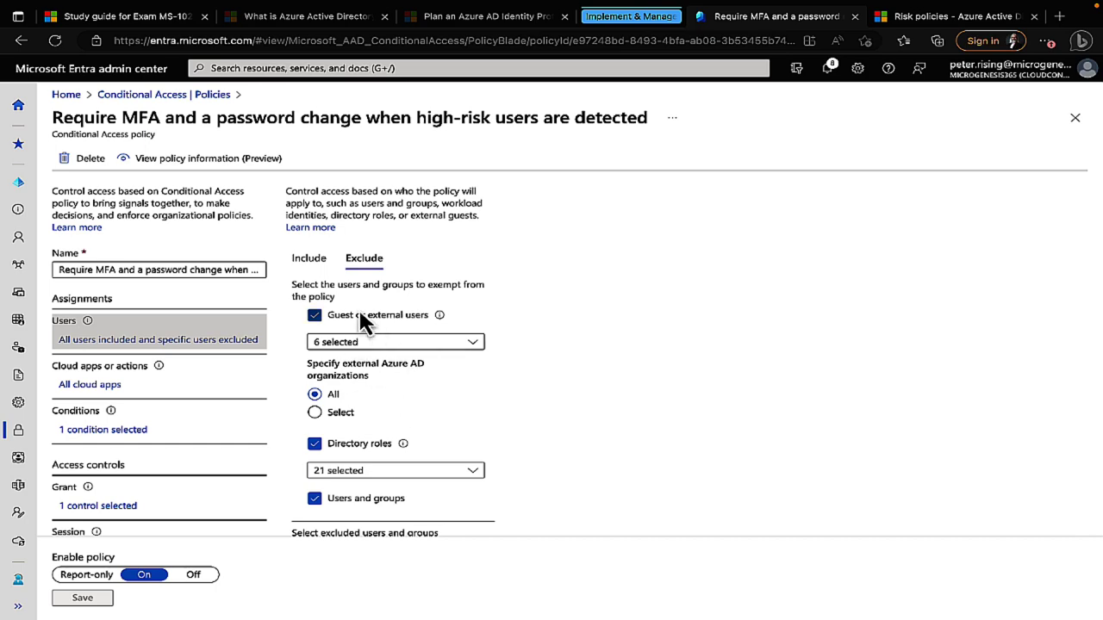
scroll(371, 345, down, 2)
scroll(371, 341, up, 2)
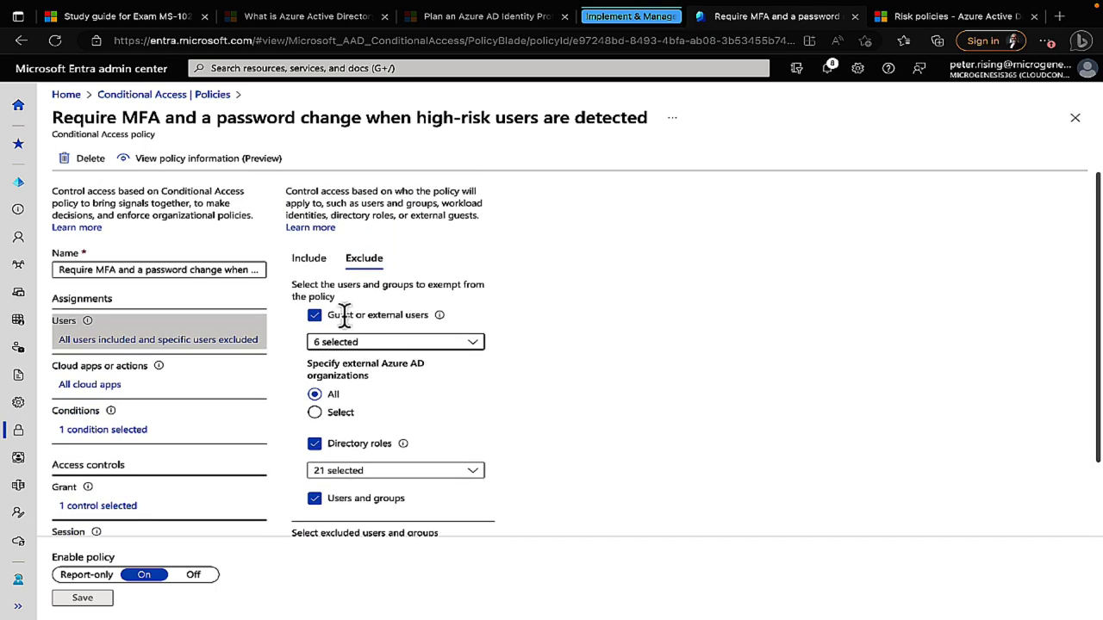
click(312, 260)
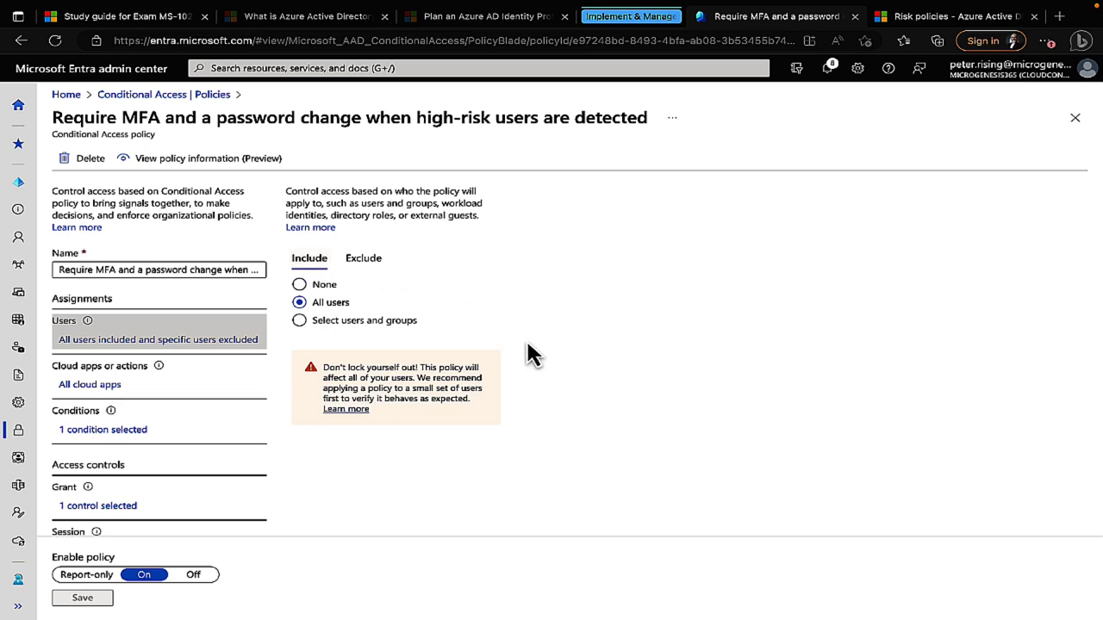
scroll(527, 352, down, 1)
scroll(525, 352, up, 1)
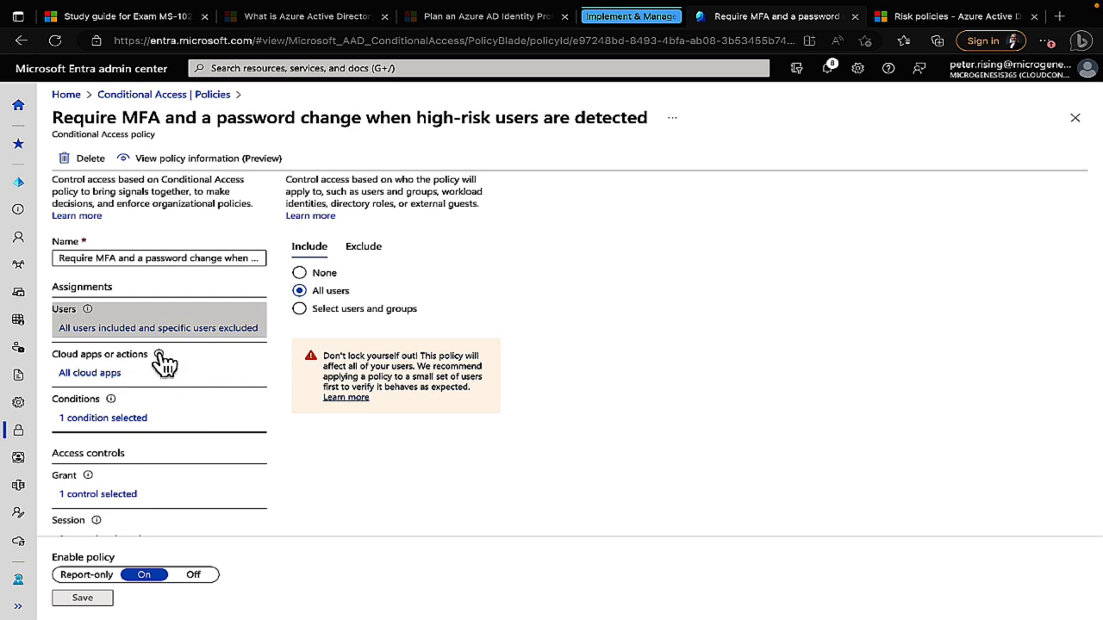
Step: In the policy's cloud apps or actions assignment, change the target to User actions and explore the available actions
mouse_move(163, 363)
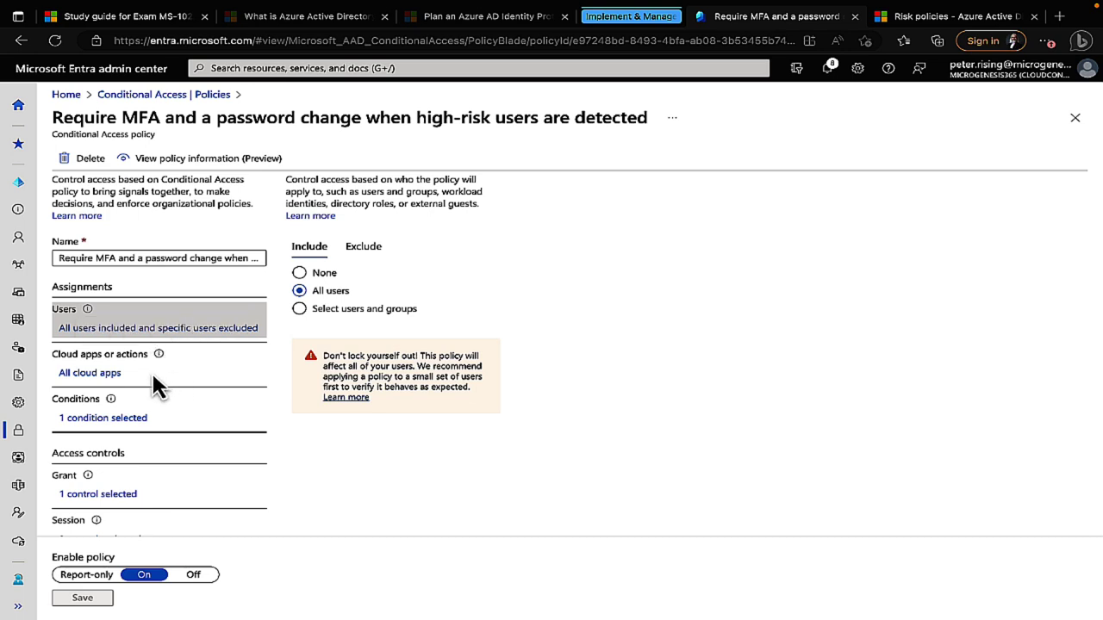
click(99, 373)
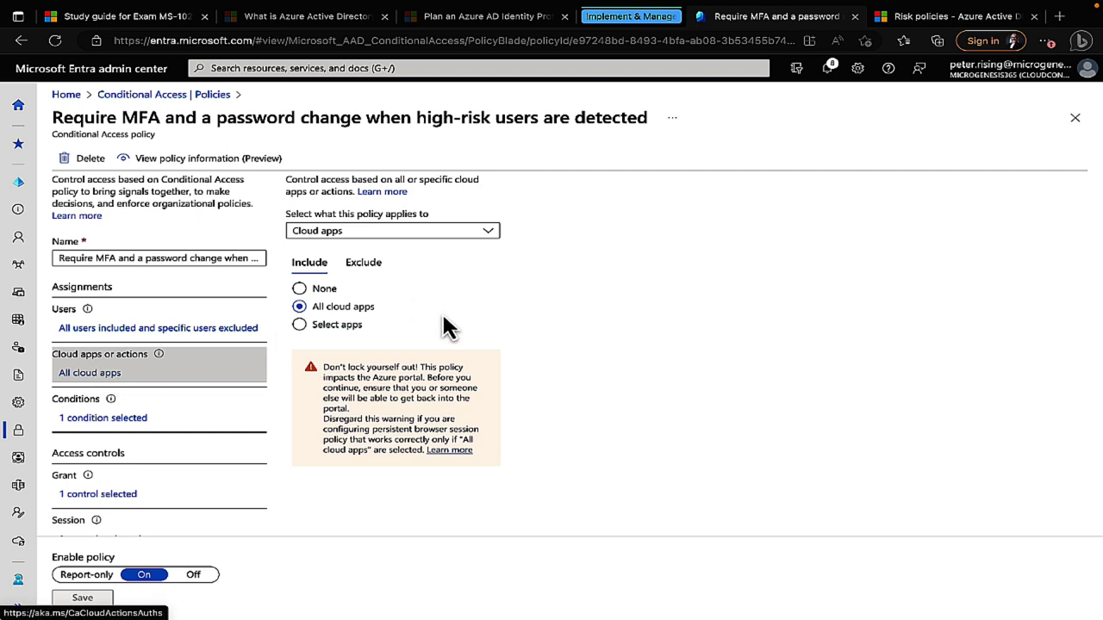
scroll(448, 326, up, 1)
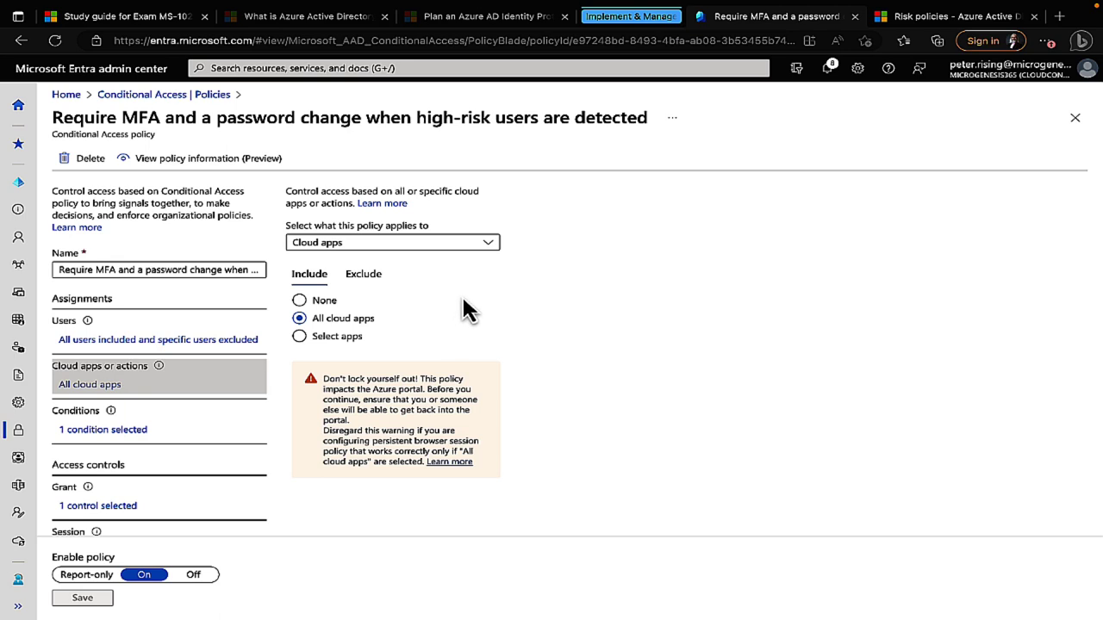
click(496, 253)
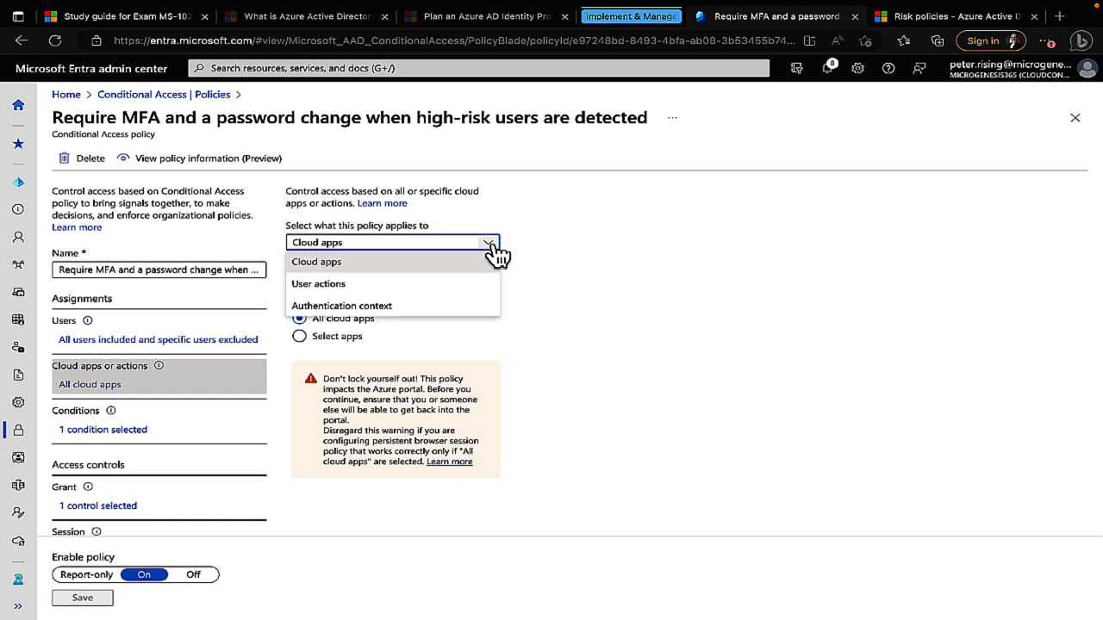
click(403, 289)
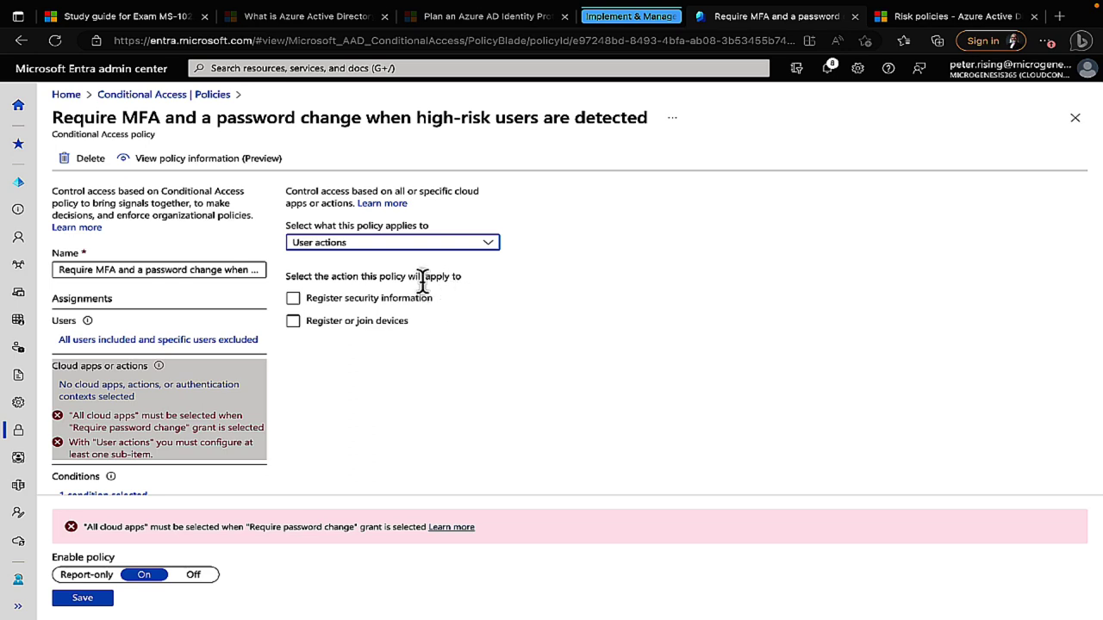
click(382, 297)
click(366, 321)
click(363, 321)
Step: Switch the policy target to Authentication context to view its options, and return it to Cloud apps
click(489, 248)
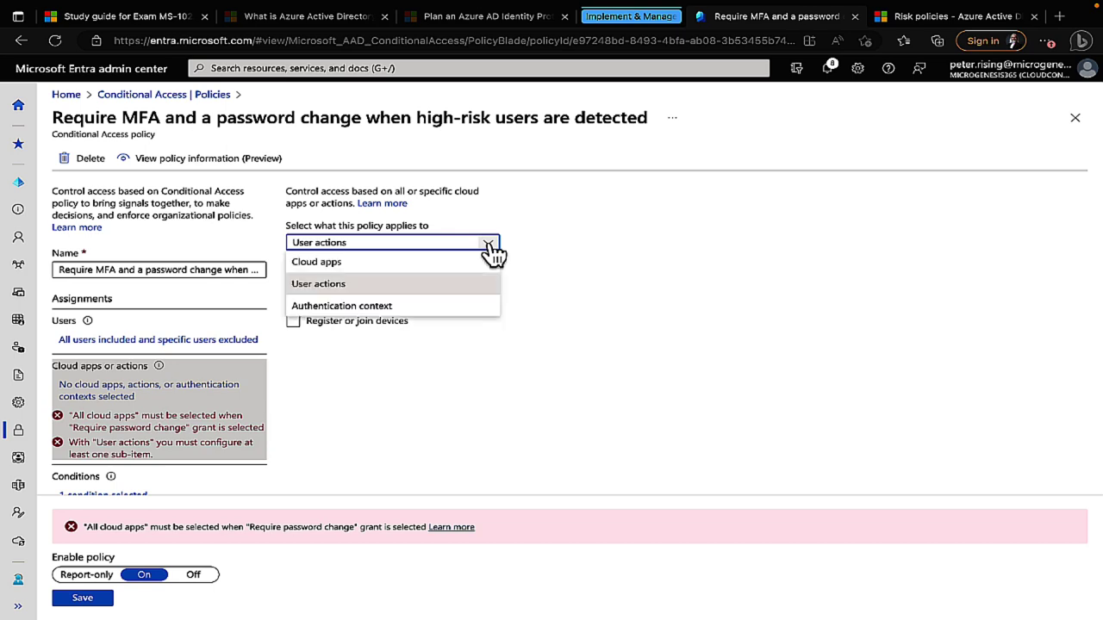
click(385, 310)
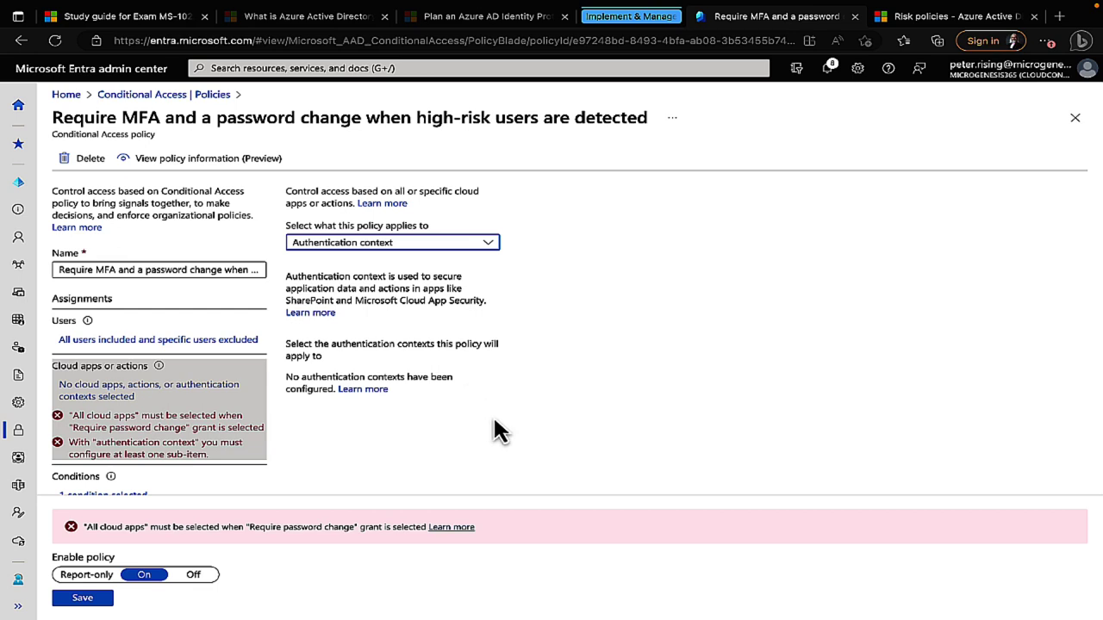
click(496, 247)
click(407, 263)
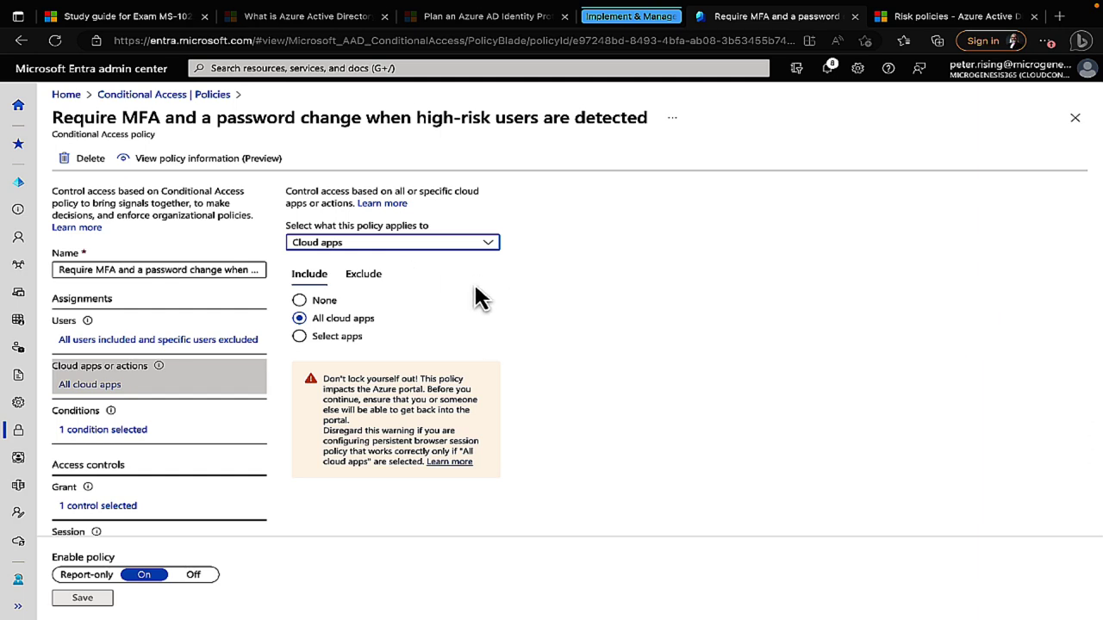
Step: Change the included cloud apps to Select apps, and view the app filter settings without configuring them
click(299, 337)
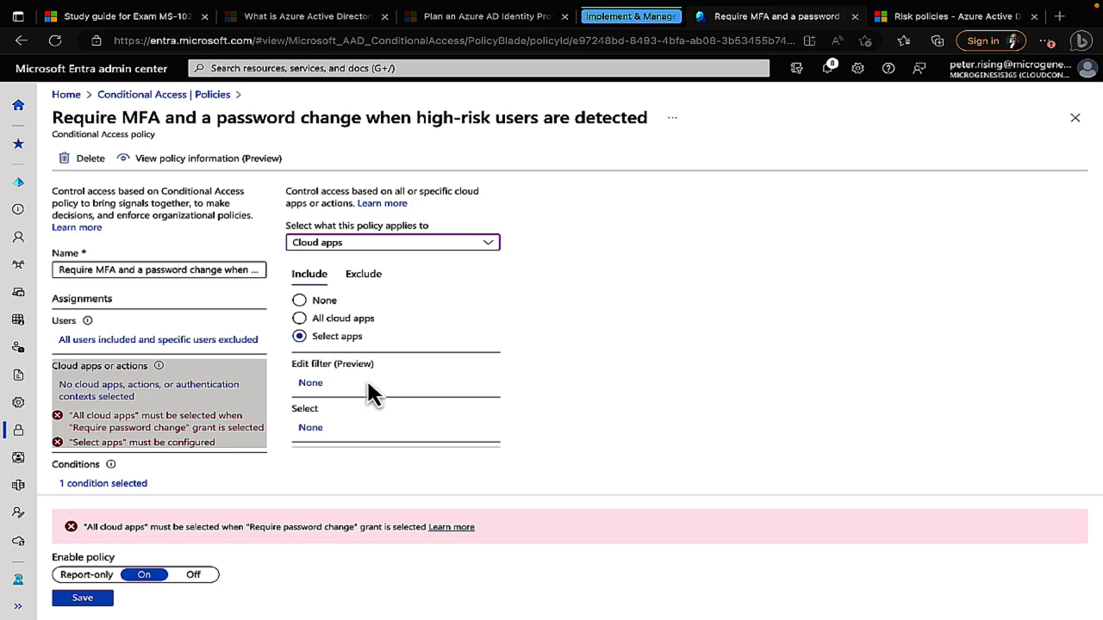
scroll(366, 388, down, 1)
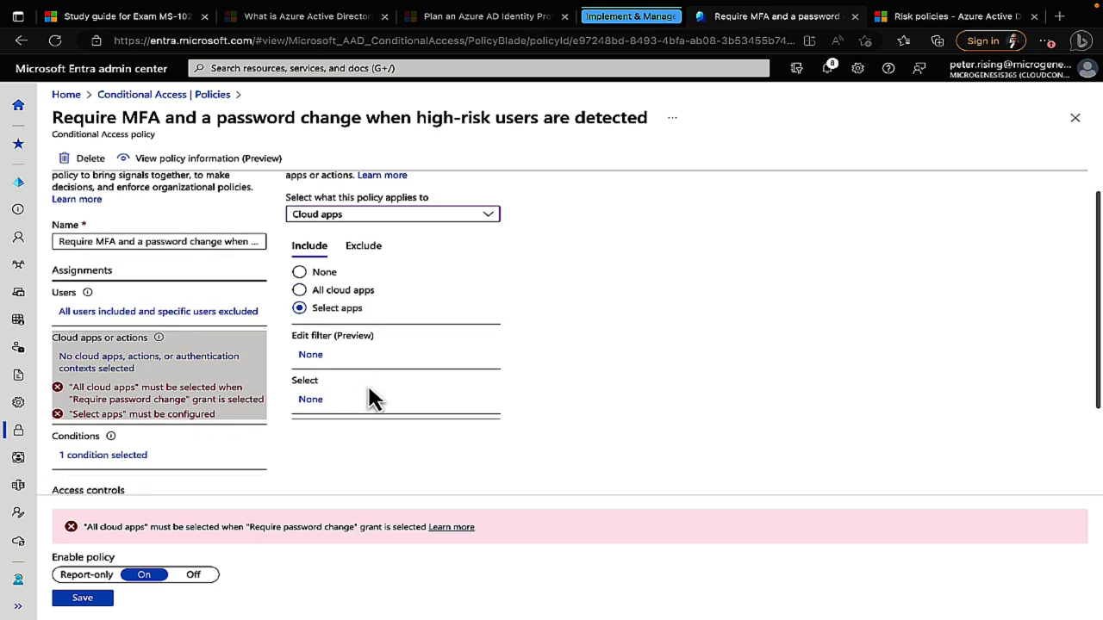
scroll(358, 403, up, 1)
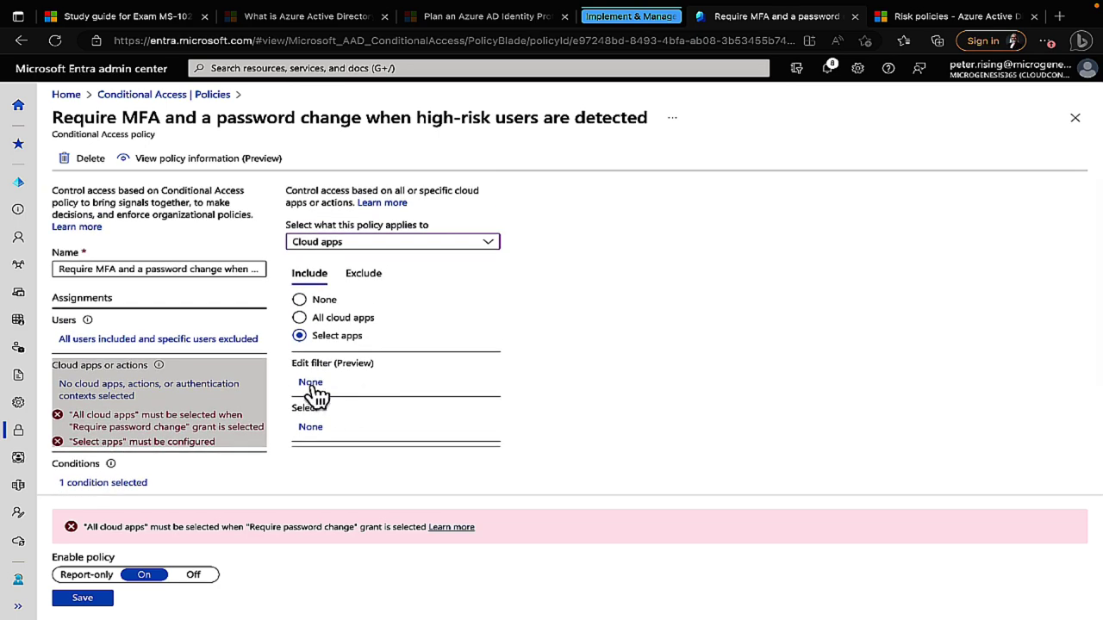
click(311, 383)
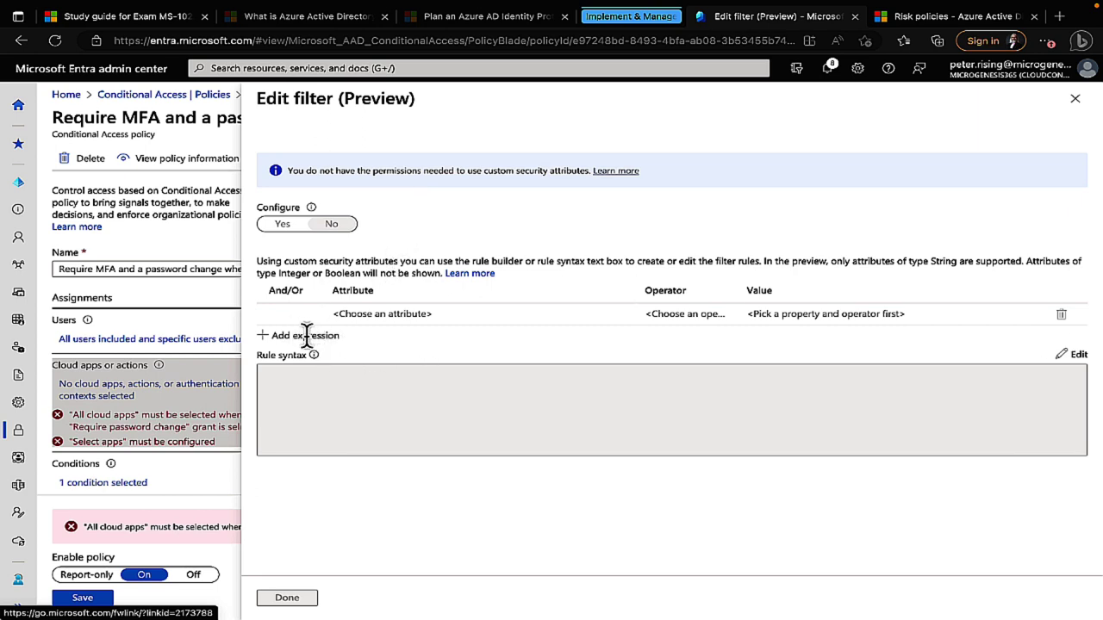
click(1077, 102)
Step: Browse the list of cloud apps that can be included in the policy, and close it without selecting any
click(314, 429)
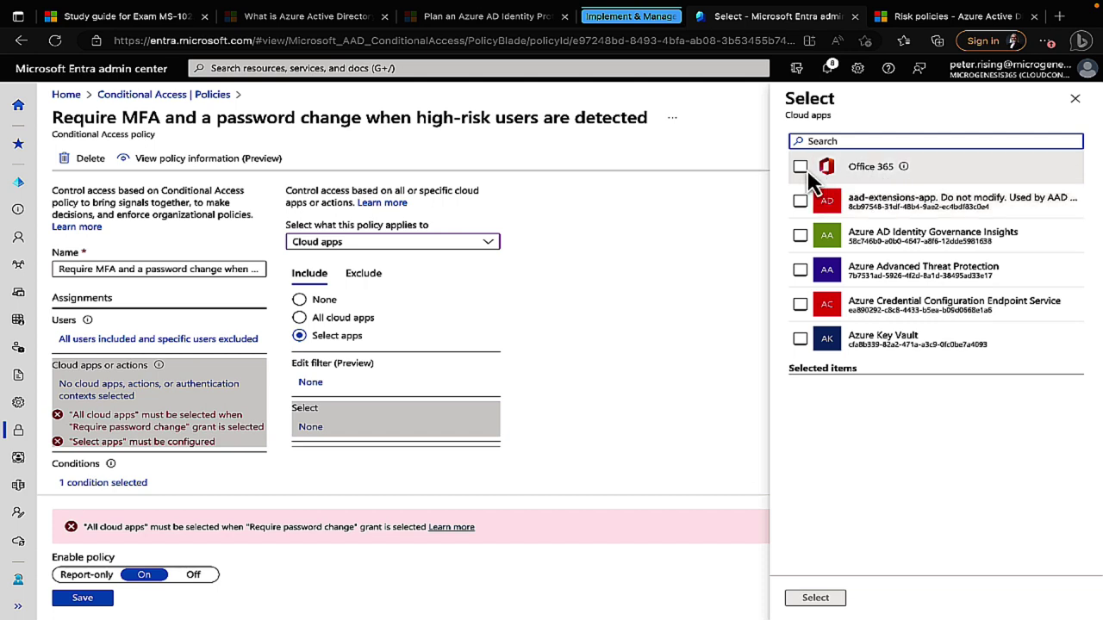
mouse_move(905, 171)
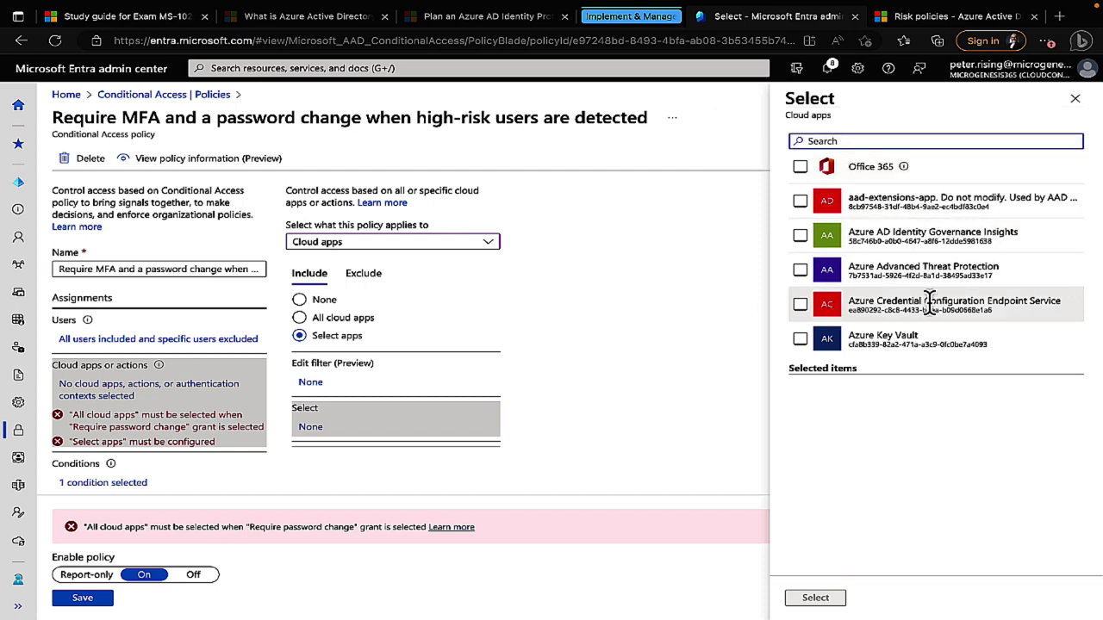
scroll(926, 301, down, 3)
scroll(929, 301, down, 1)
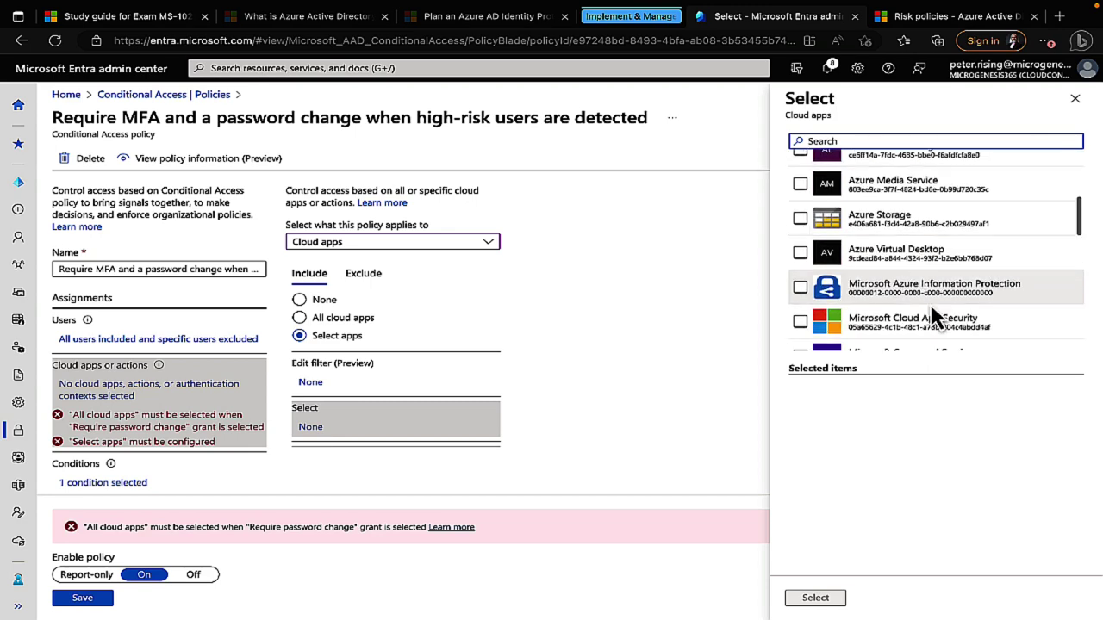
click(1076, 98)
scroll(458, 402, down, 2)
scroll(458, 402, up, 2)
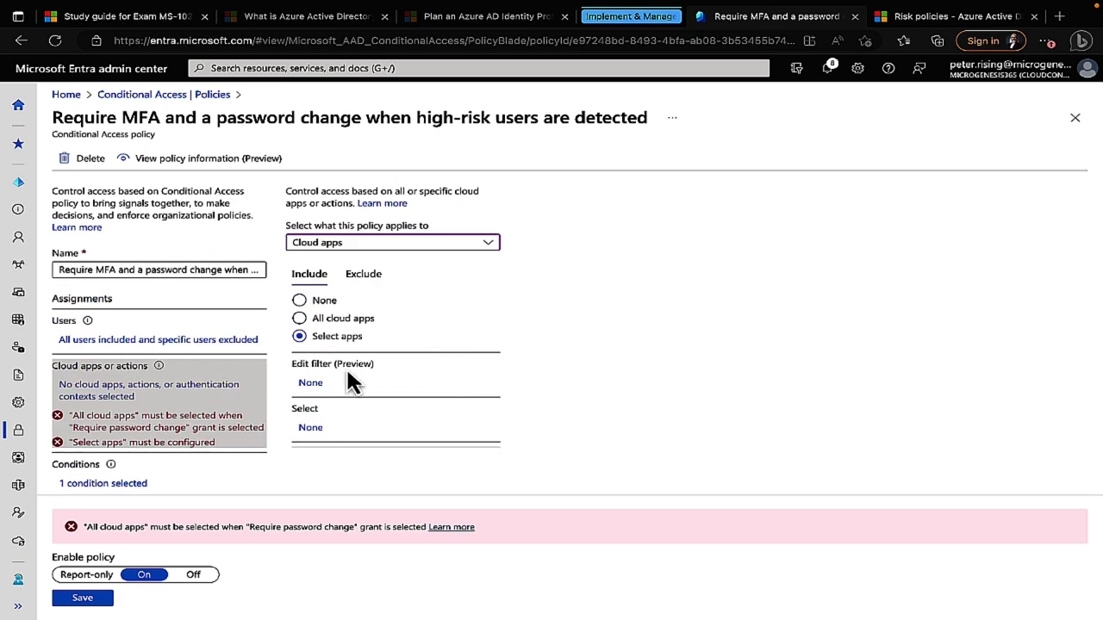
Step: Set the policy's included cloud apps to None, and open its conditions
click(300, 301)
scroll(246, 384, down, 1)
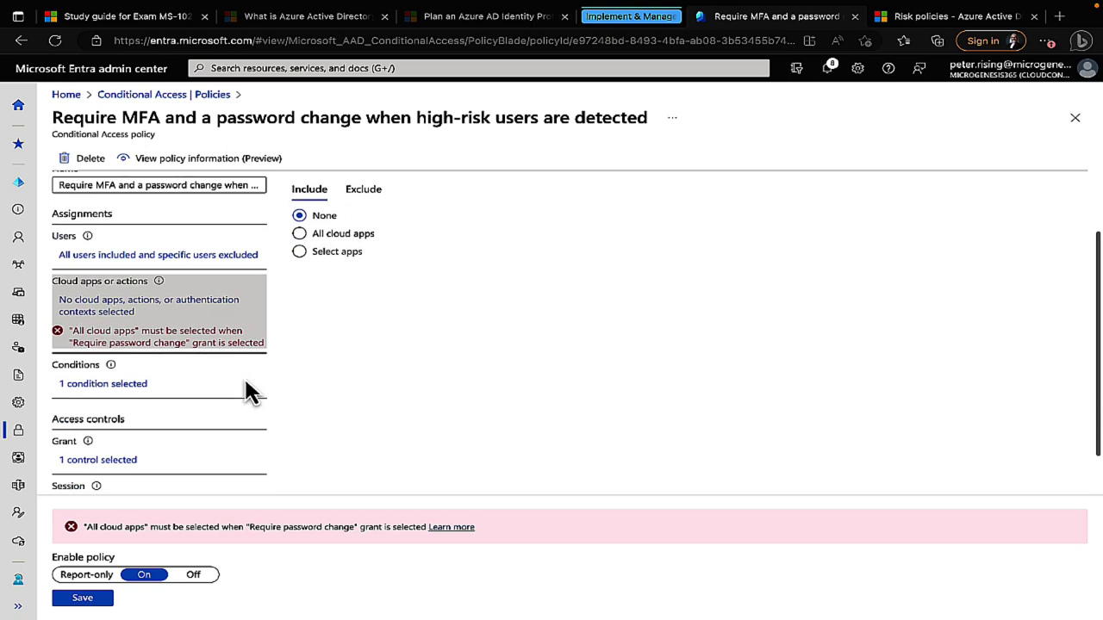
click(125, 385)
scroll(155, 396, down, 1)
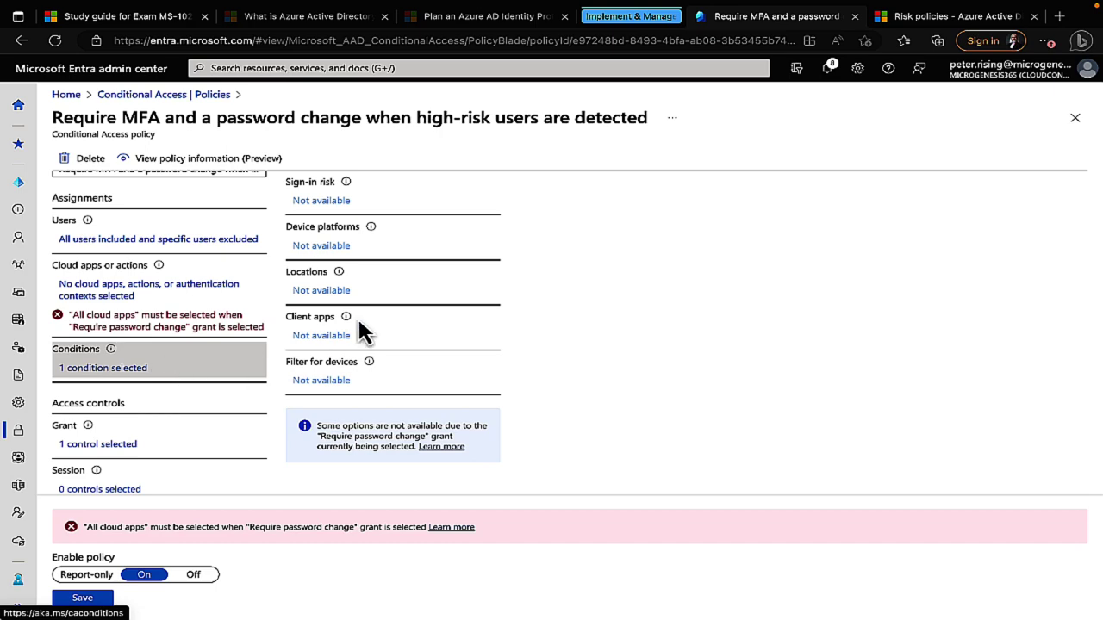
Step: View the user risk condition of the high-risk users policy, and close it without changes
scroll(362, 330, up, 1)
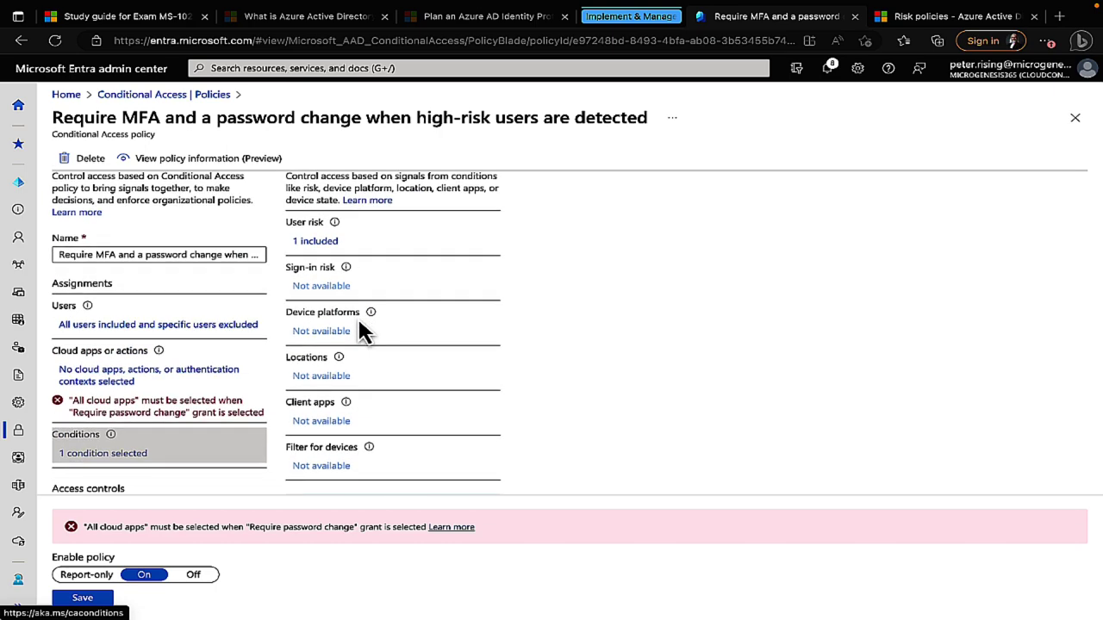
click(318, 243)
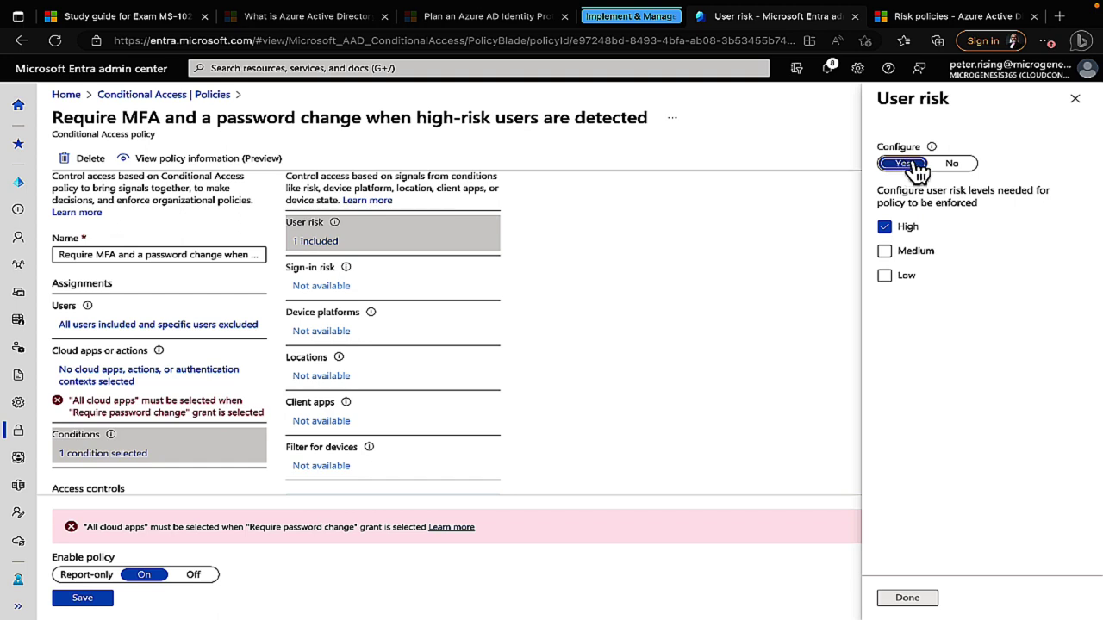
mouse_move(932, 148)
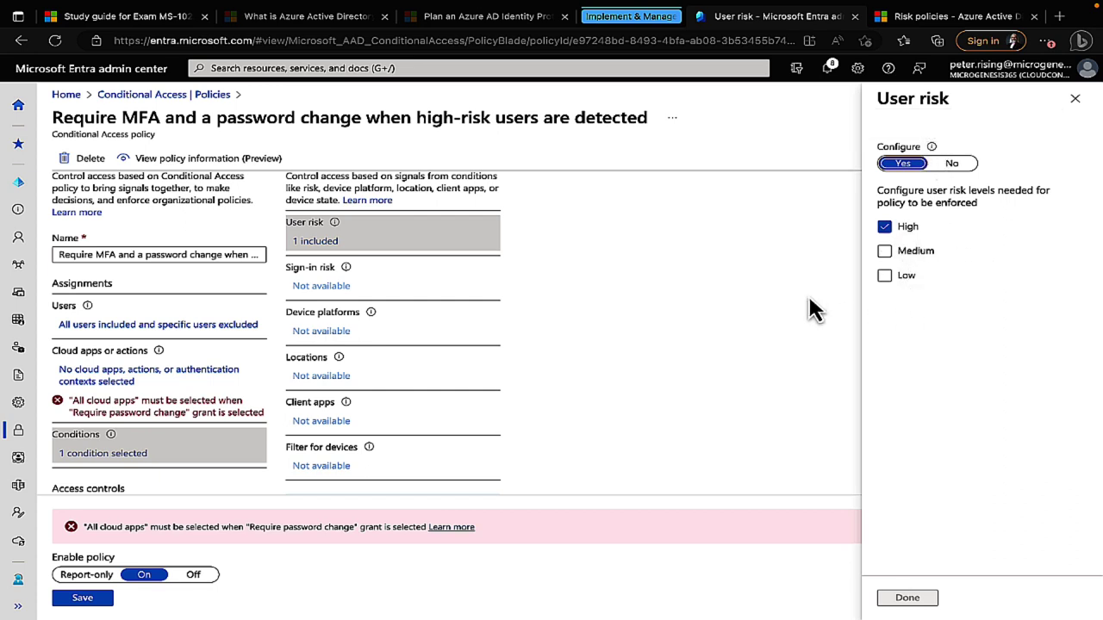
click(1074, 98)
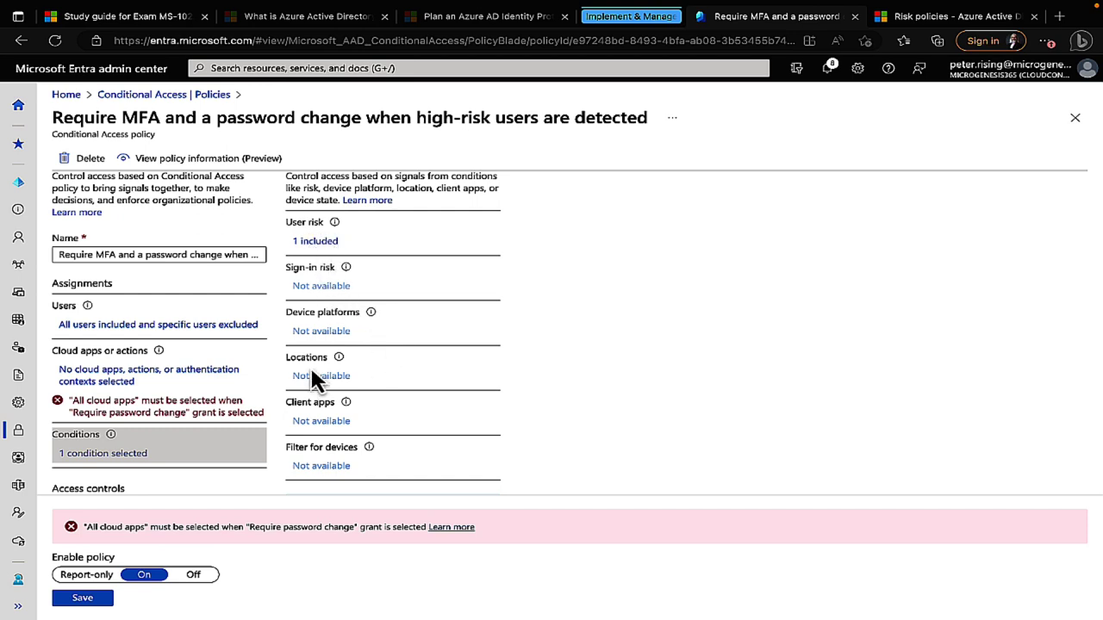
Step: Review the policy's assignments and conditions summary, and open its grant controls
scroll(384, 380, down, 3)
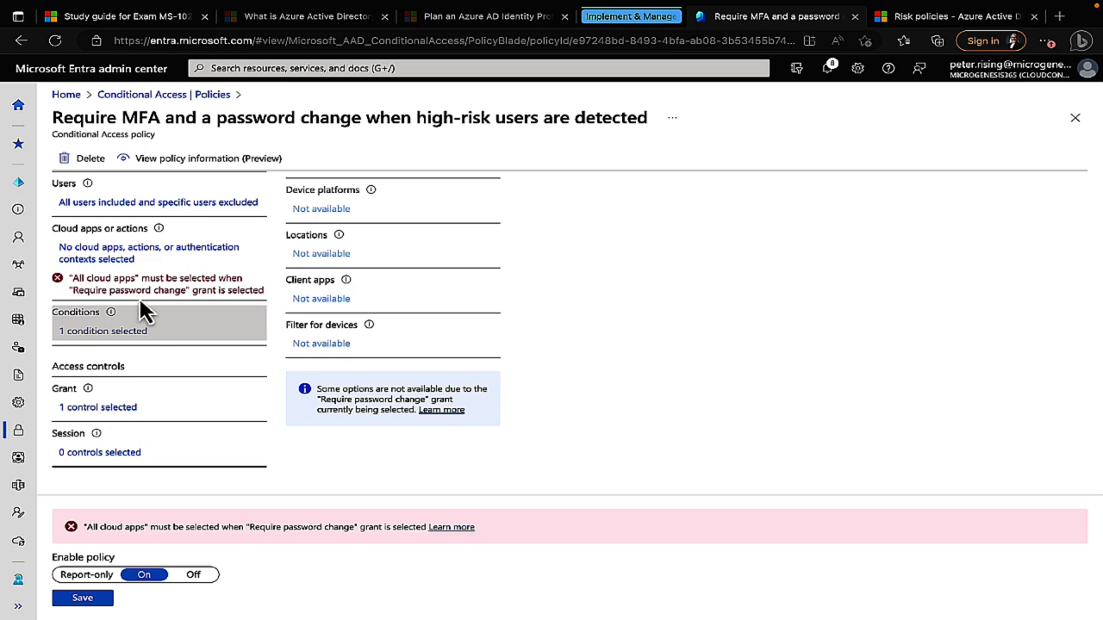
scroll(142, 308, up, 3)
scroll(142, 308, down, 1)
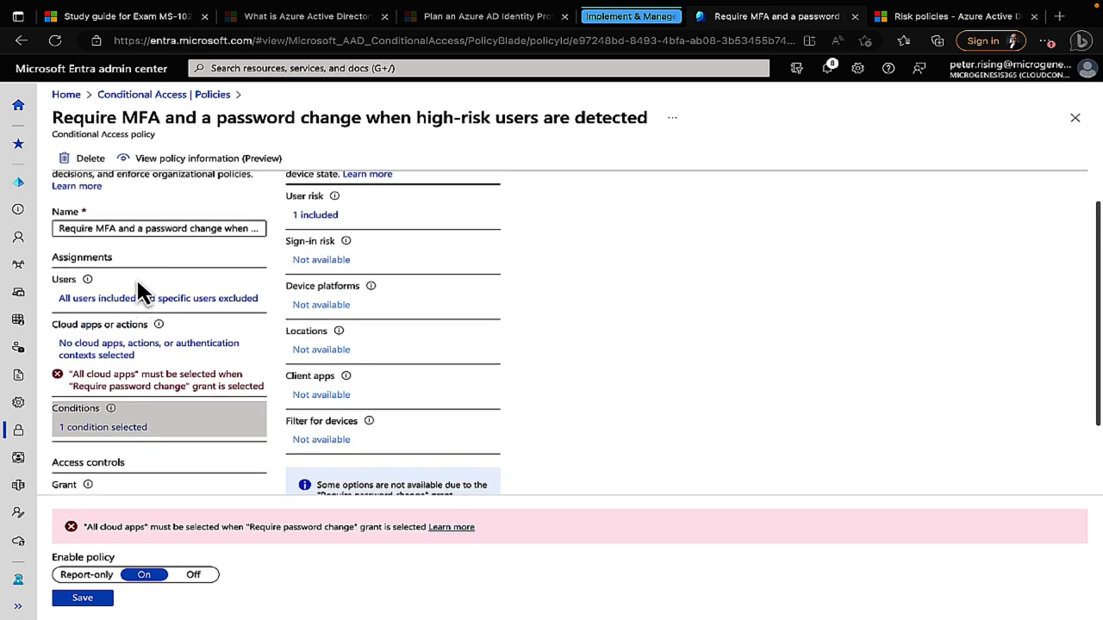
scroll(119, 332, down, 1)
scroll(119, 336, down, 2)
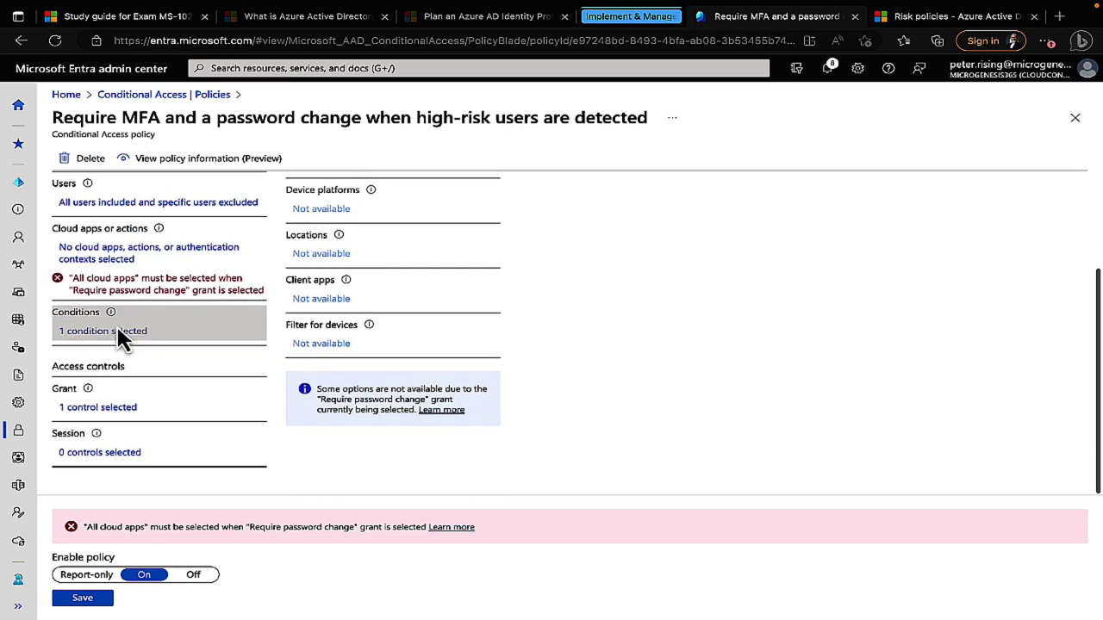
mouse_move(118, 330)
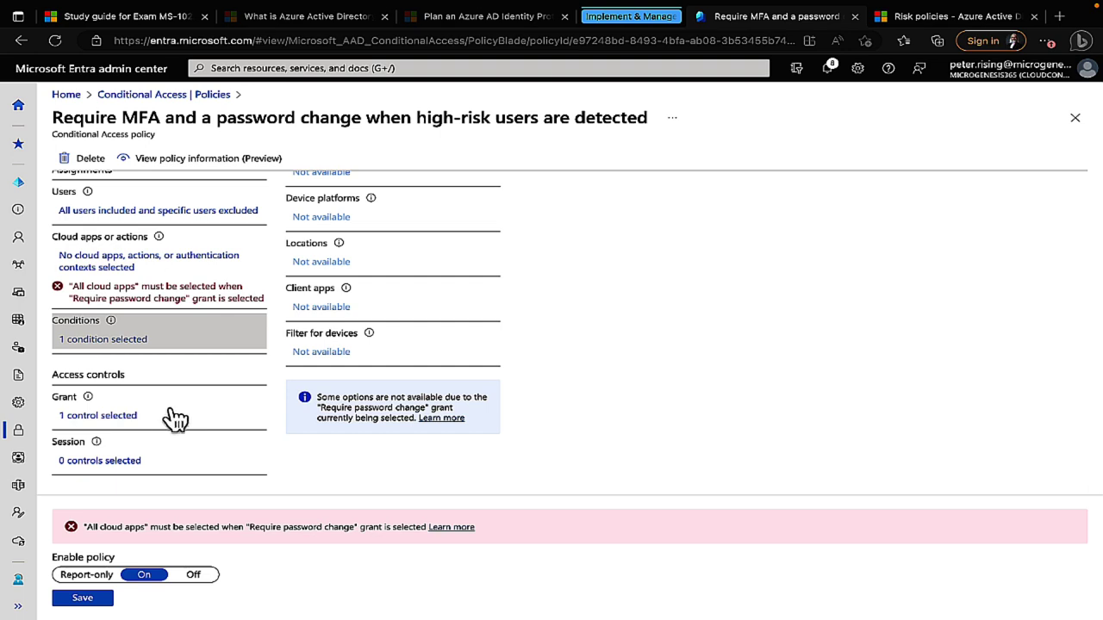
click(102, 416)
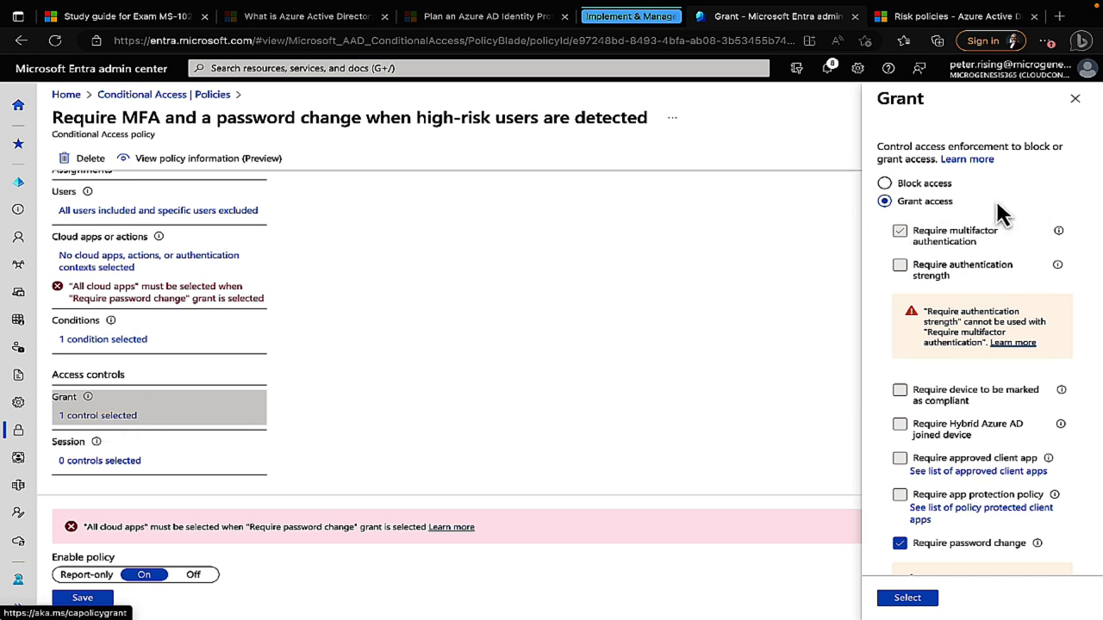
Step: Examine the grant controls, covering block and grant access, multifactor authentication, authentication strength, device, app and password change requirements
click(944, 186)
click(946, 198)
scroll(952, 321, down, 1)
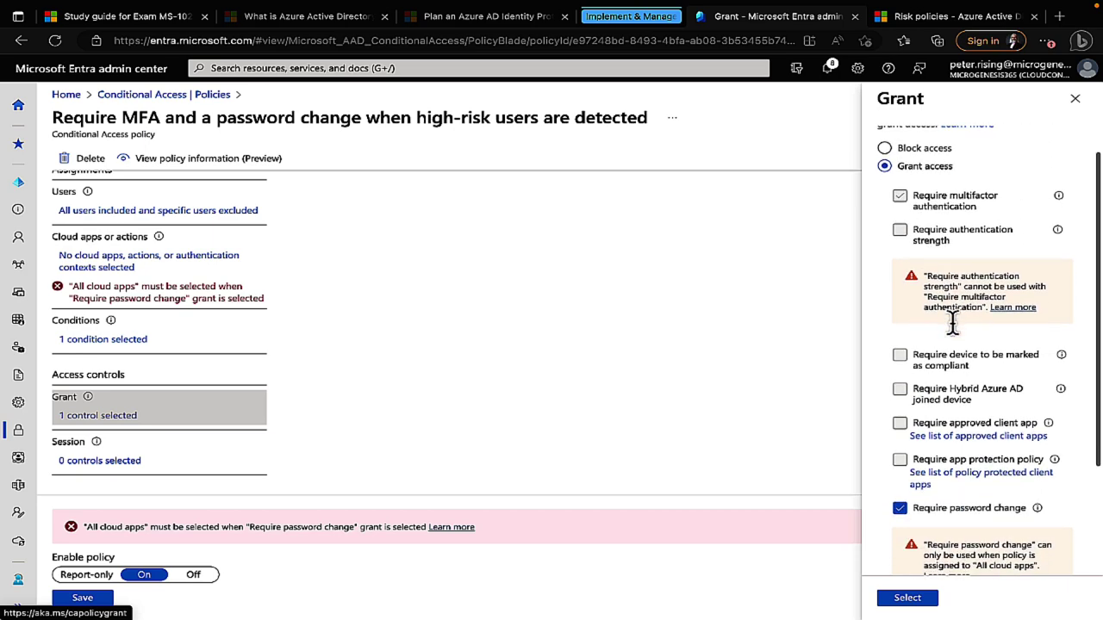
scroll(953, 323, down, 1)
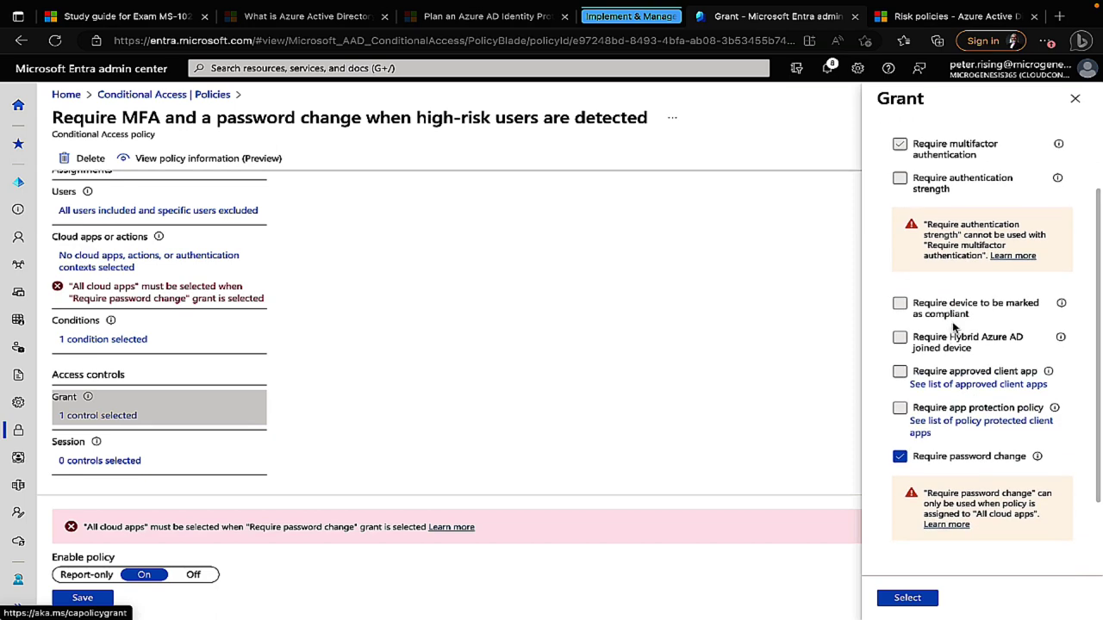
scroll(954, 325, down, 2)
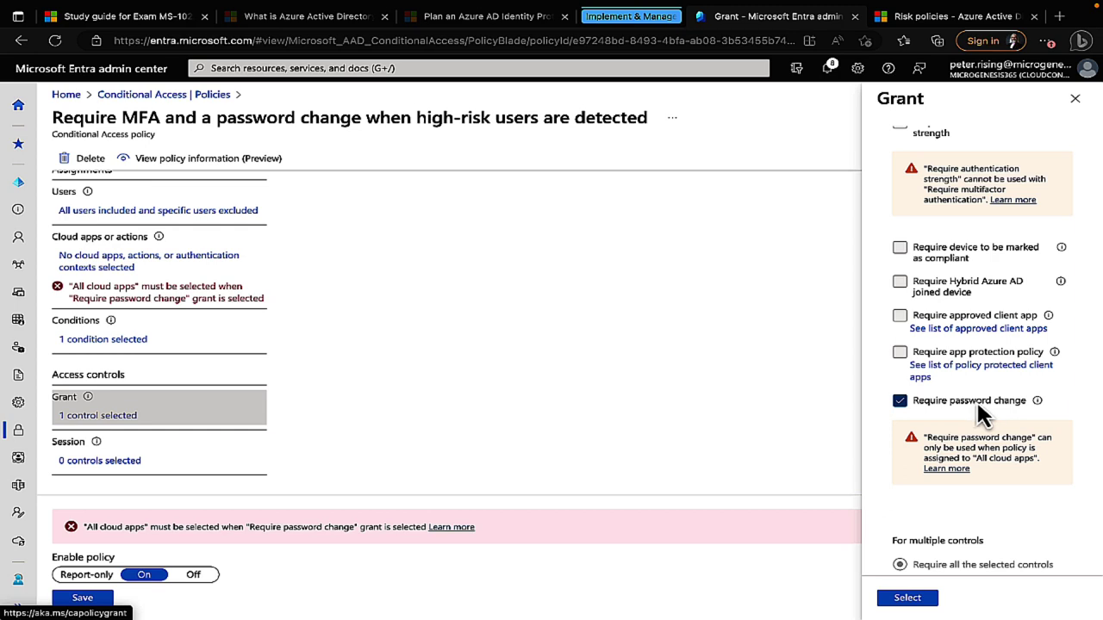
scroll(965, 413, up, 2)
scroll(965, 414, down, 1)
scroll(965, 413, up, 1)
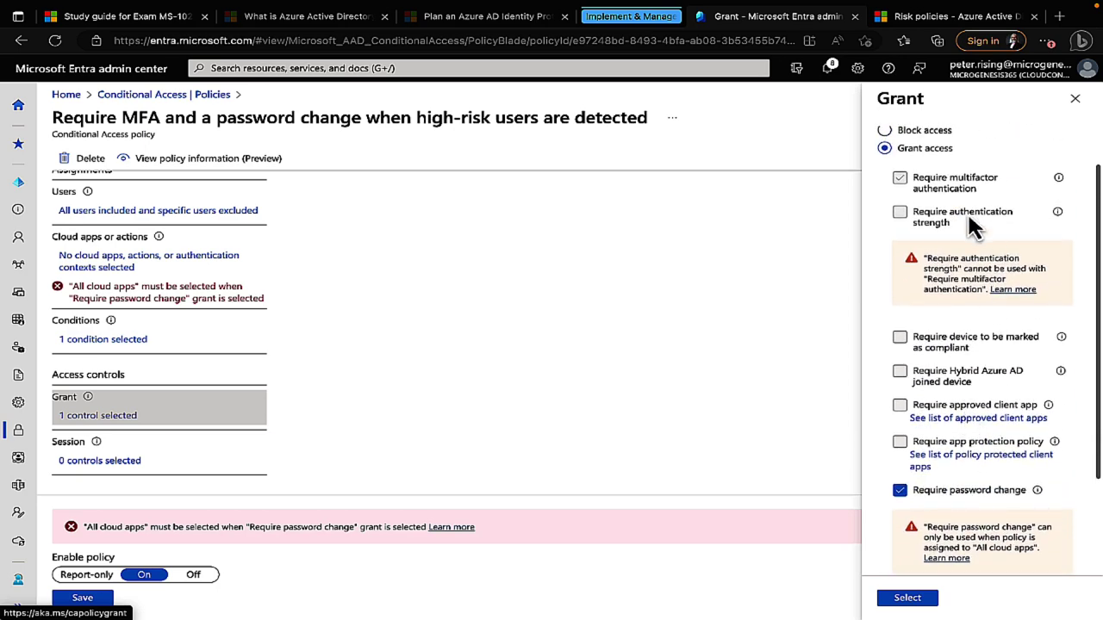
scroll(975, 275, down, 2)
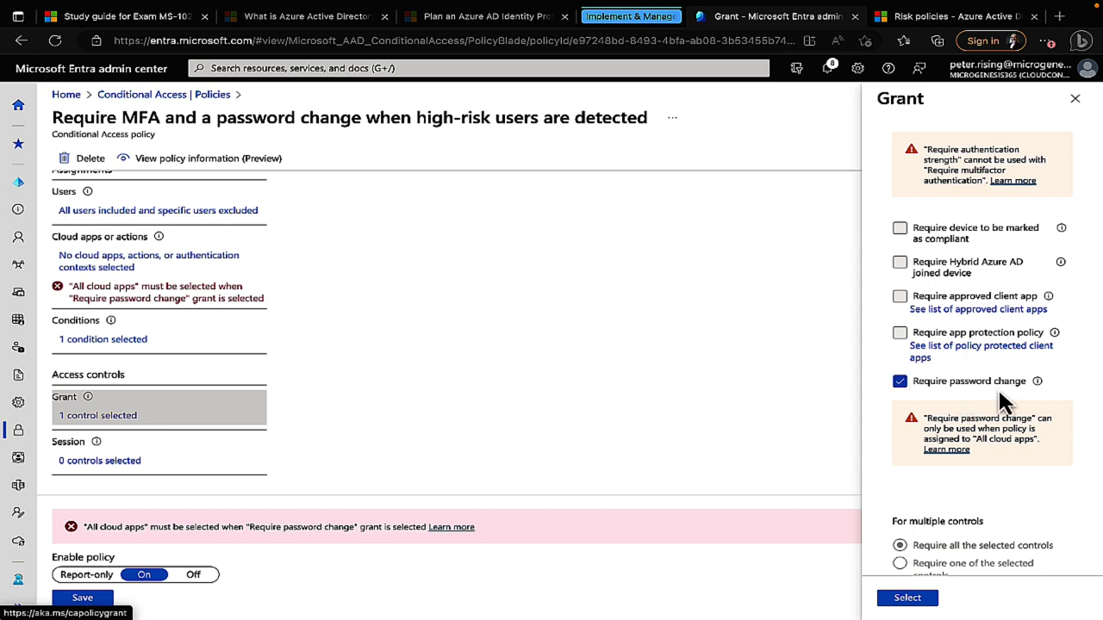
mouse_move(1038, 383)
Step: Set the high-risk users policy's included cloud apps to All cloud apps
click(100, 262)
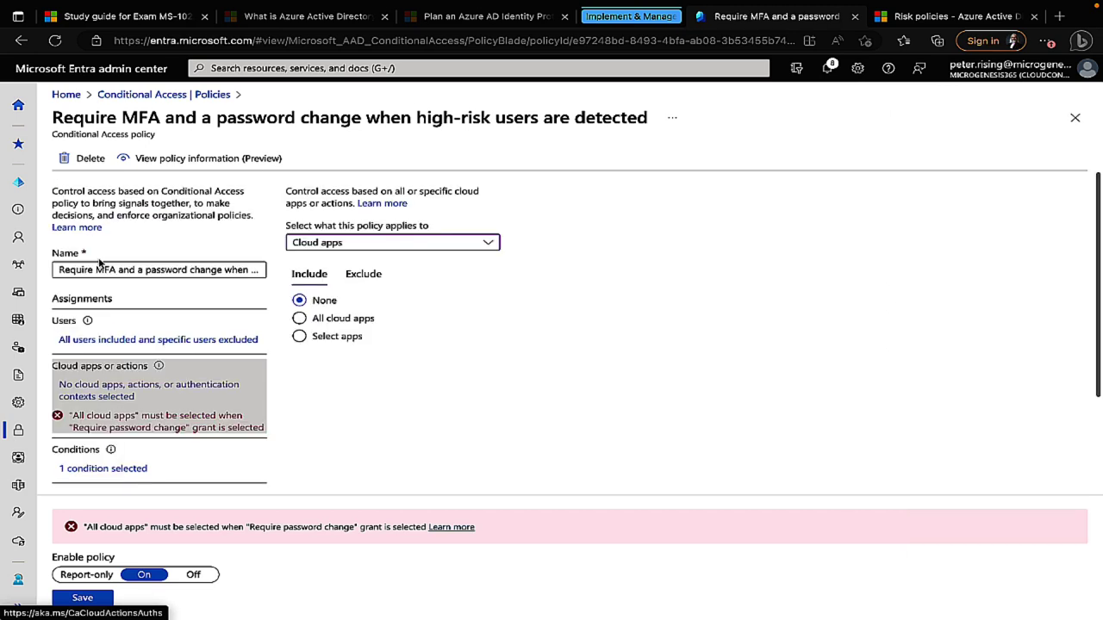
click(301, 319)
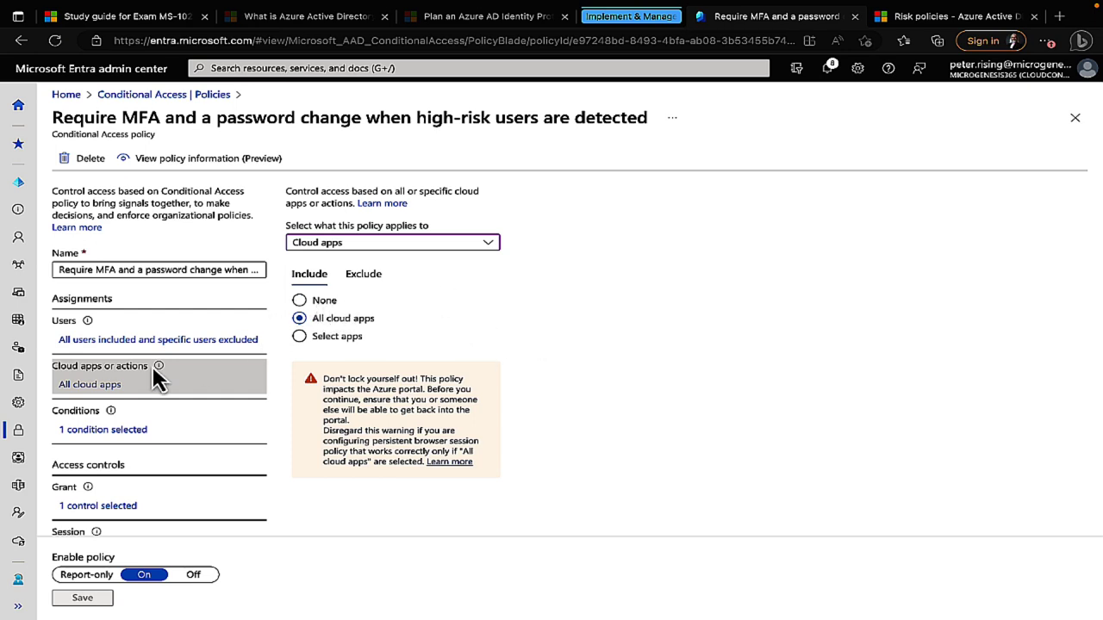
scroll(135, 383, down, 1)
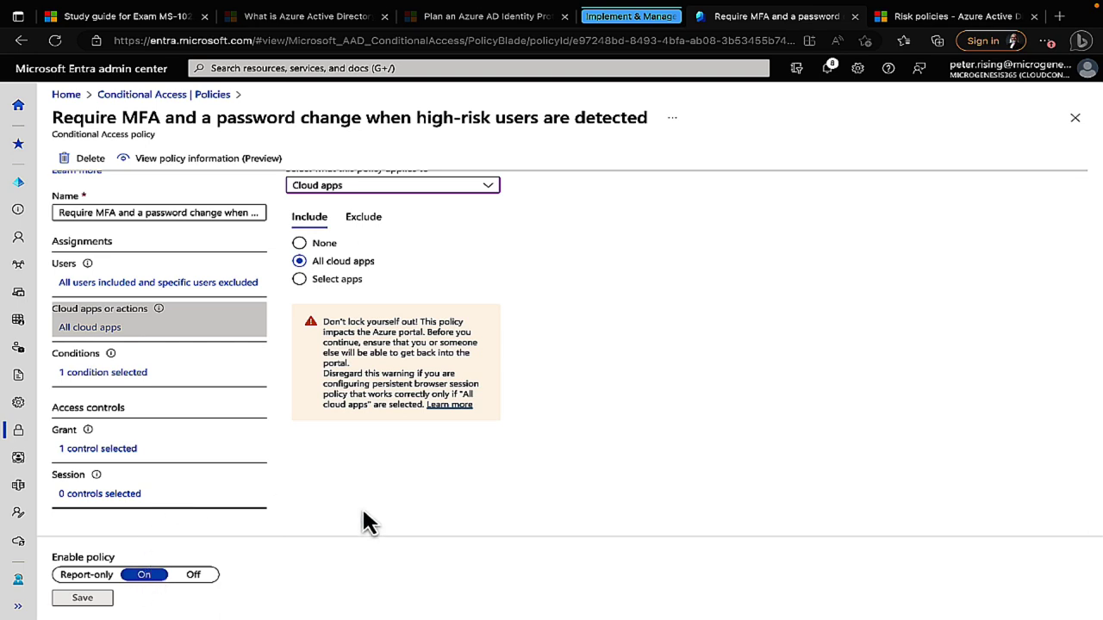
scroll(364, 521, up, 1)
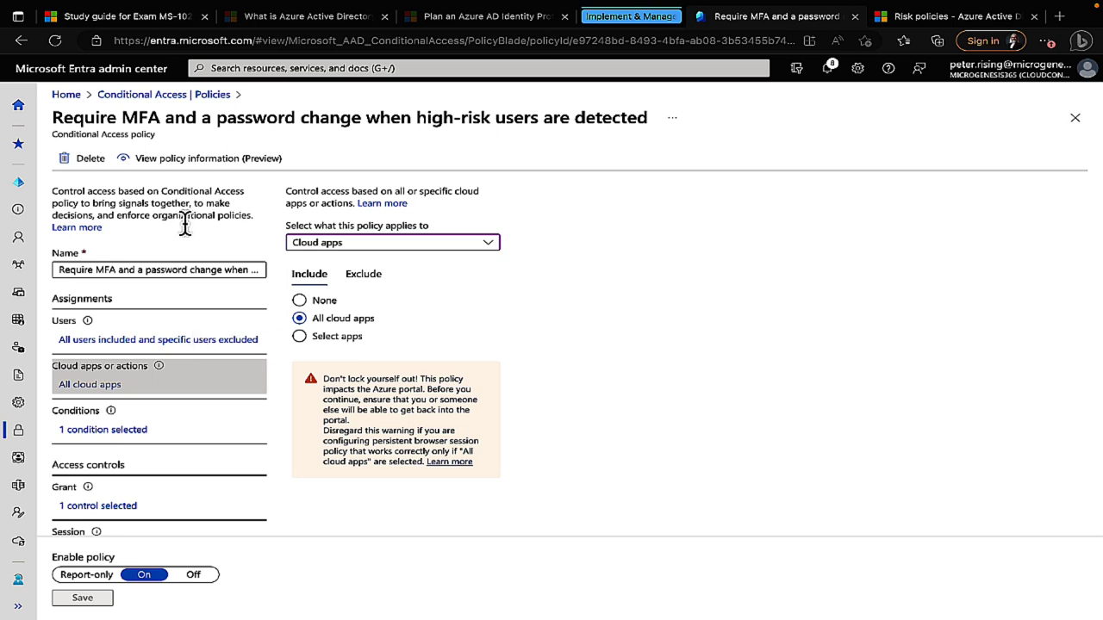
Step: Open the "Require MFA when risky sign-ins are detected" policy from the policy list, and view its user and cloud app assignments
click(181, 99)
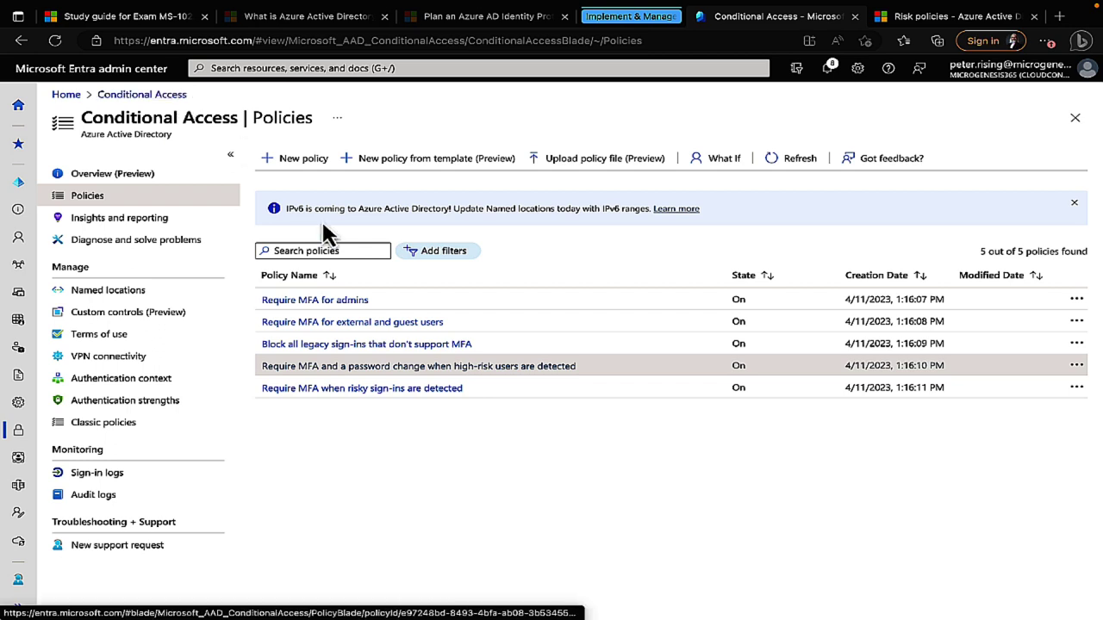
click(316, 389)
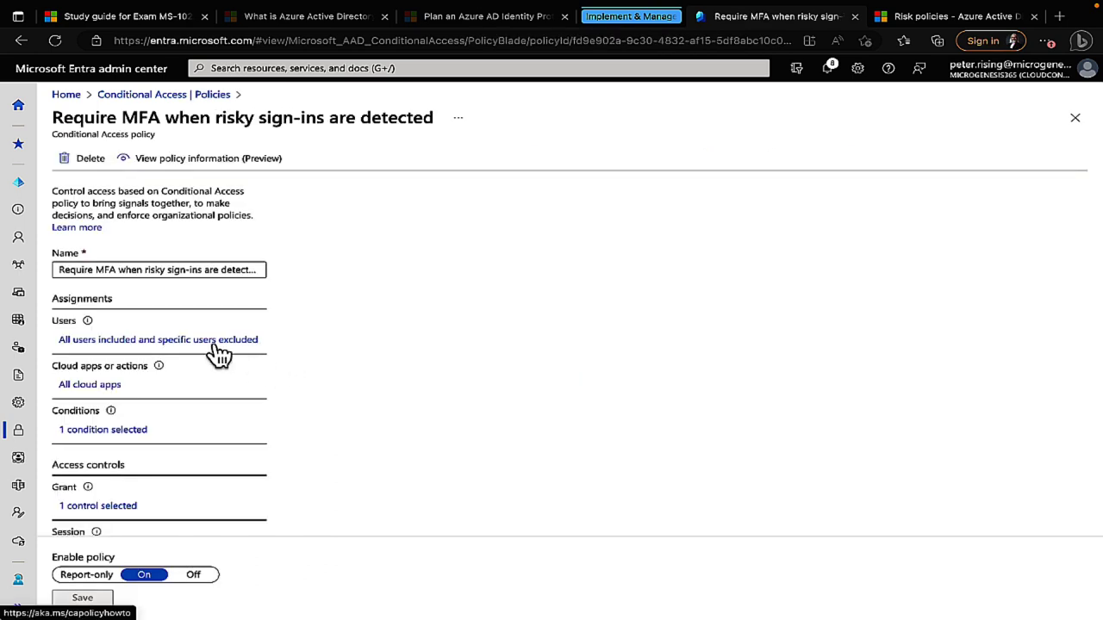
click(164, 342)
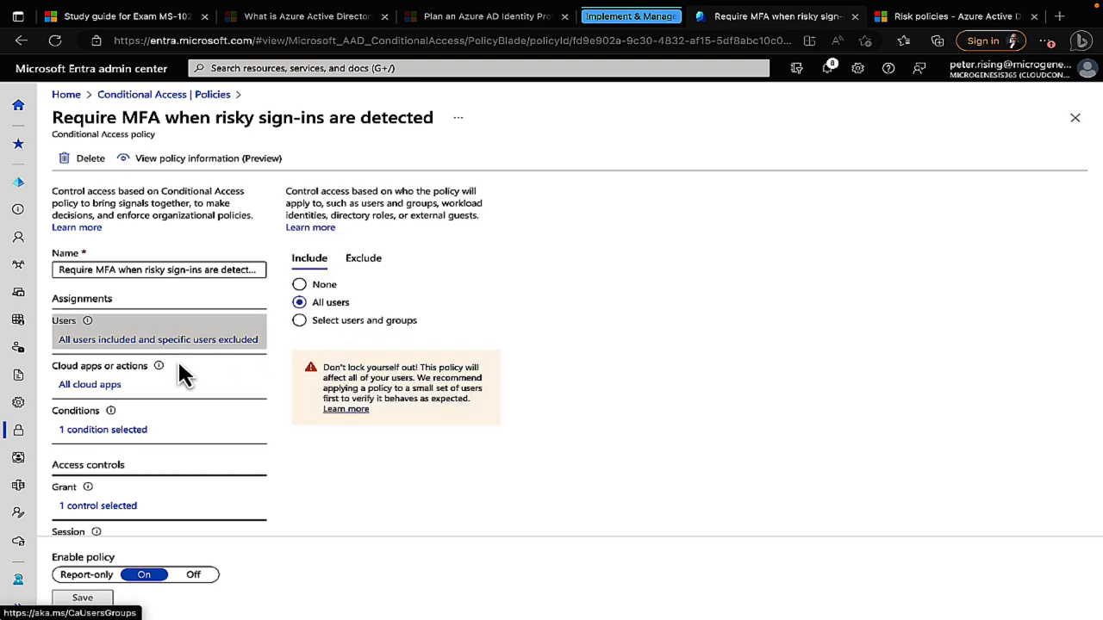
click(111, 385)
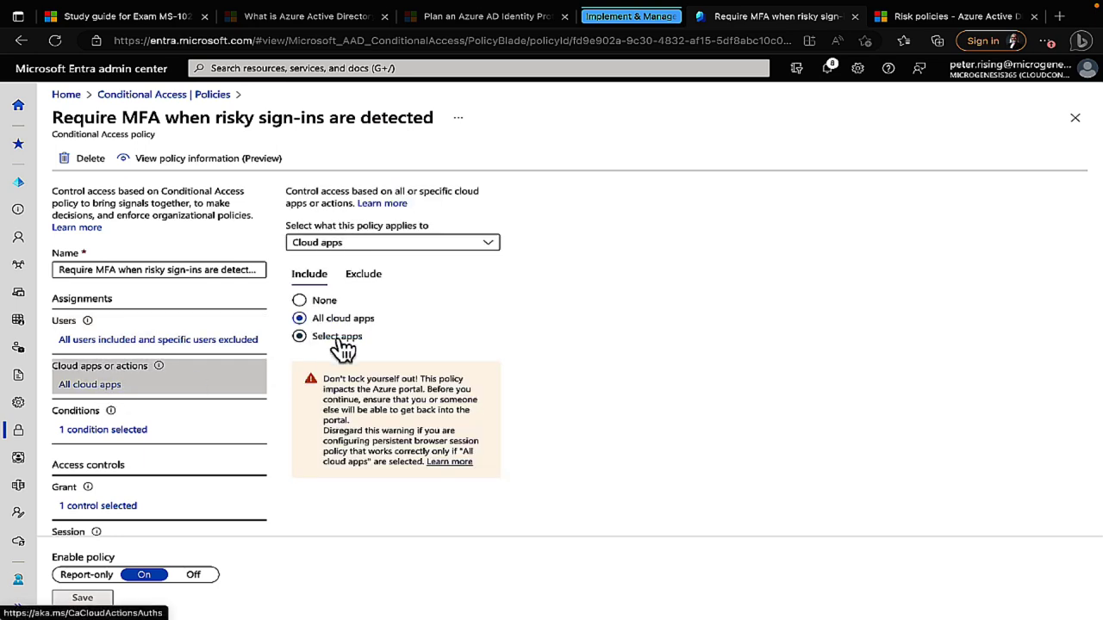
Step: View the sign-in risk condition of the risky sign-ins policy, and close it without changes
click(125, 431)
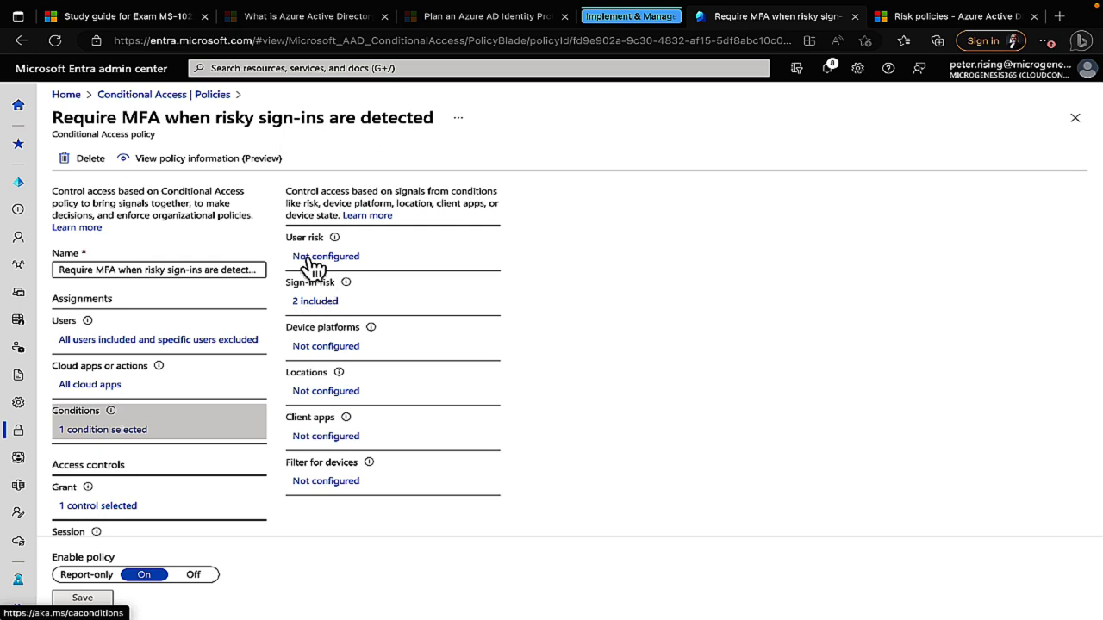
click(318, 304)
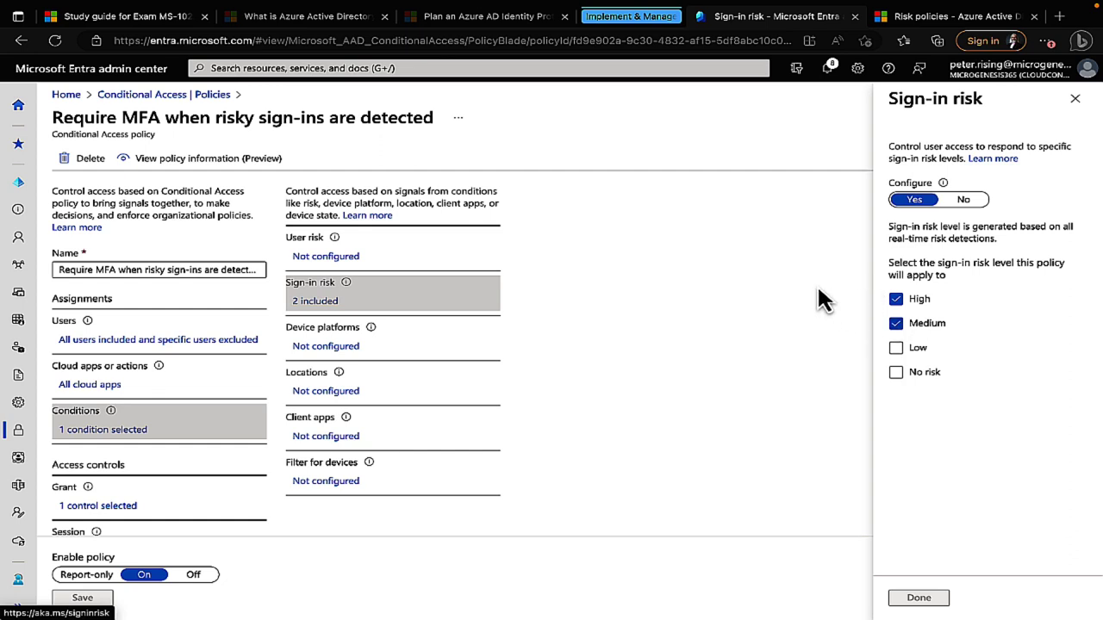
click(1075, 98)
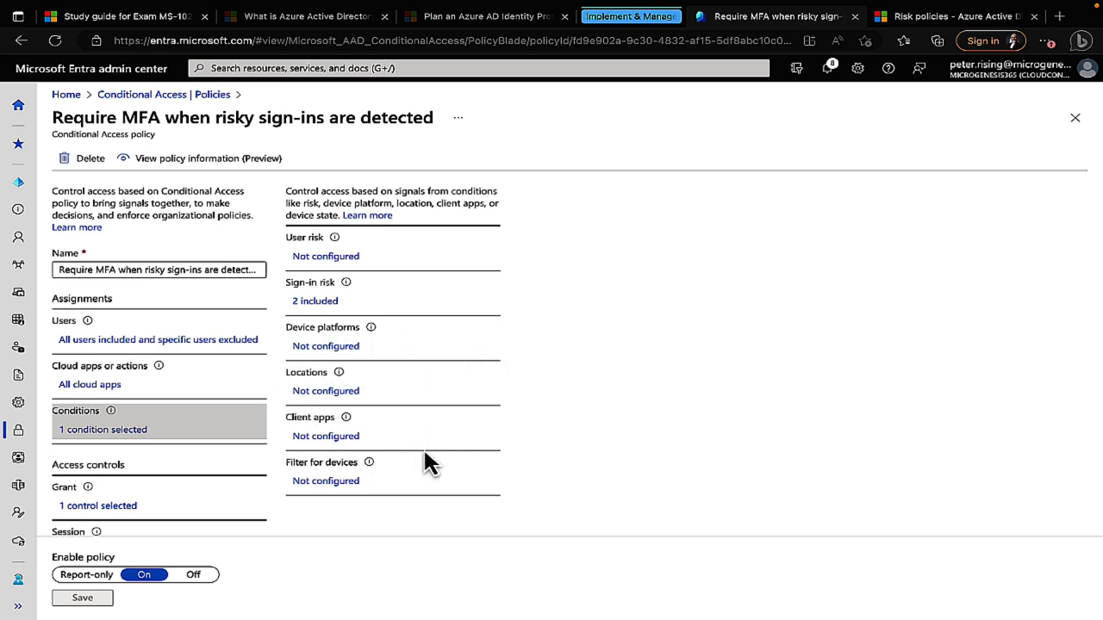
Step: Review the risky sign-ins policy's grant controls, including the client app requirements and the options for multiple controls
click(91, 507)
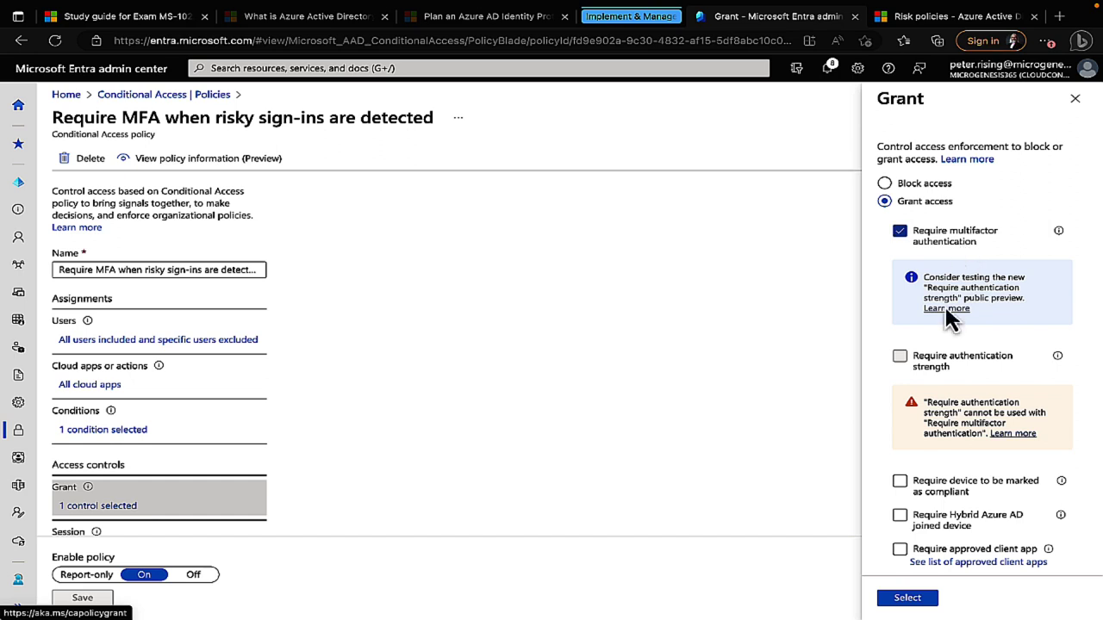
scroll(977, 360, down, 2)
click(976, 361)
scroll(976, 360, down, 1)
click(976, 360)
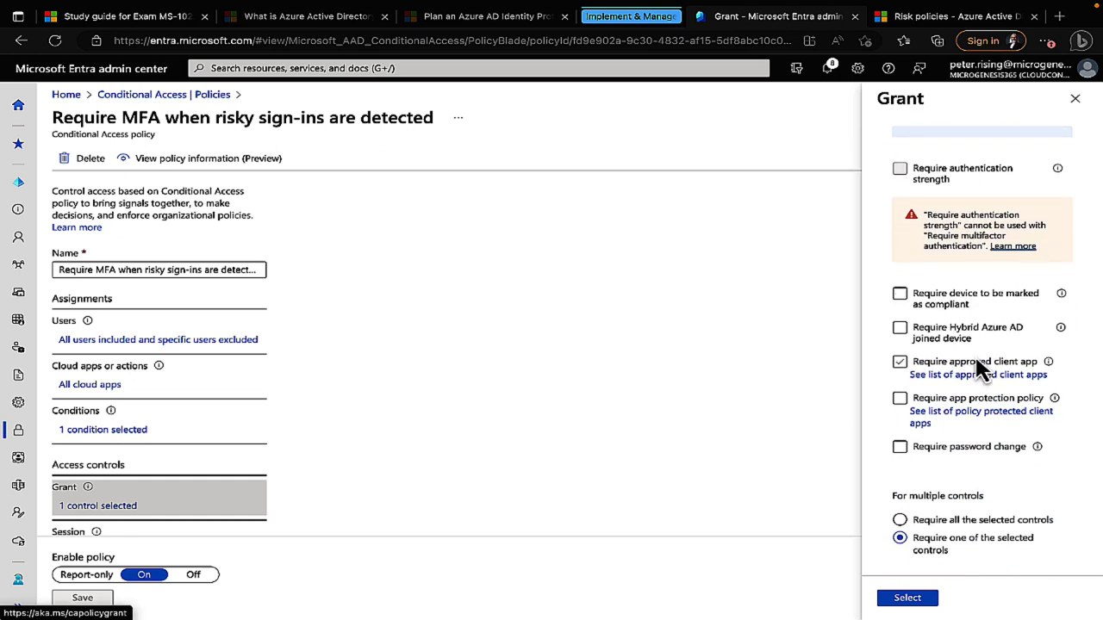
click(976, 362)
scroll(976, 361, up, 5)
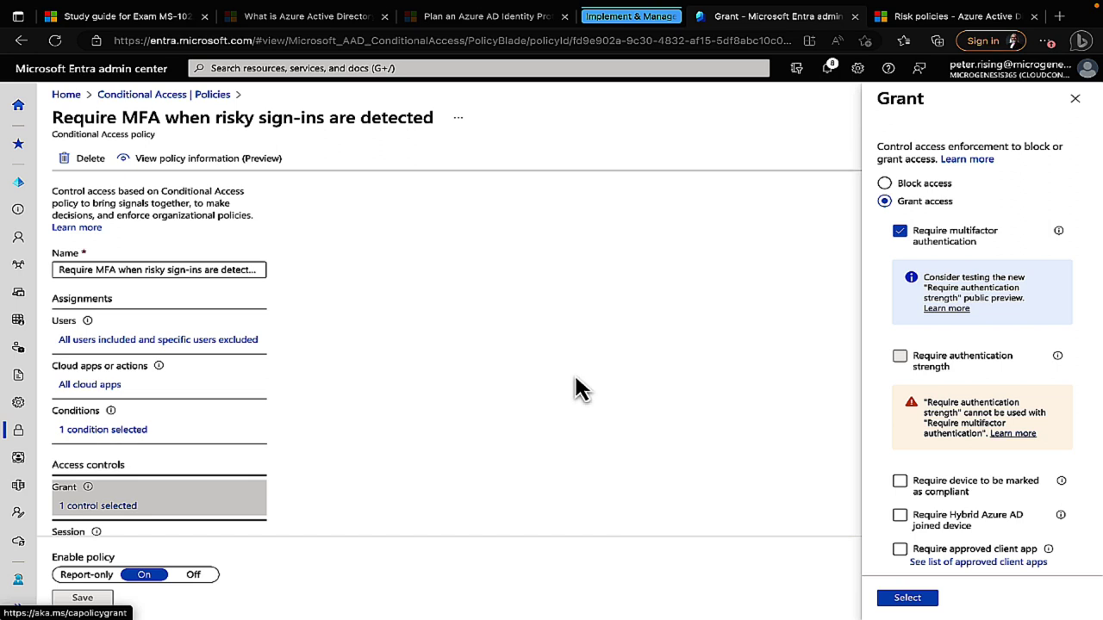
Step: Return to the Conditional Access policy list, and start a new policy named Policy 1
click(152, 98)
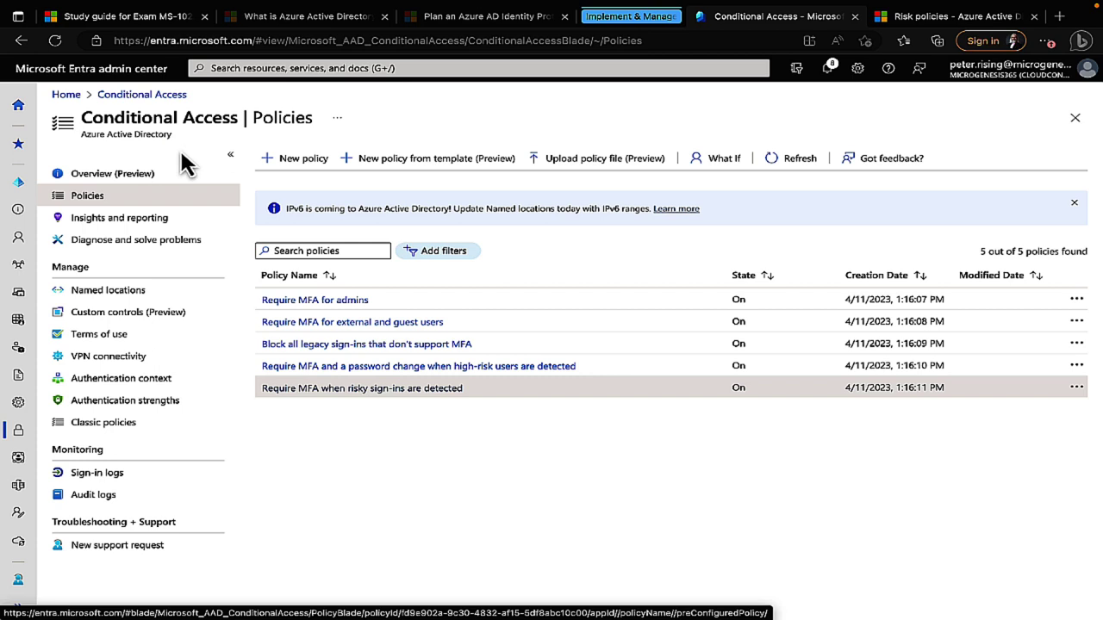
click(298, 159)
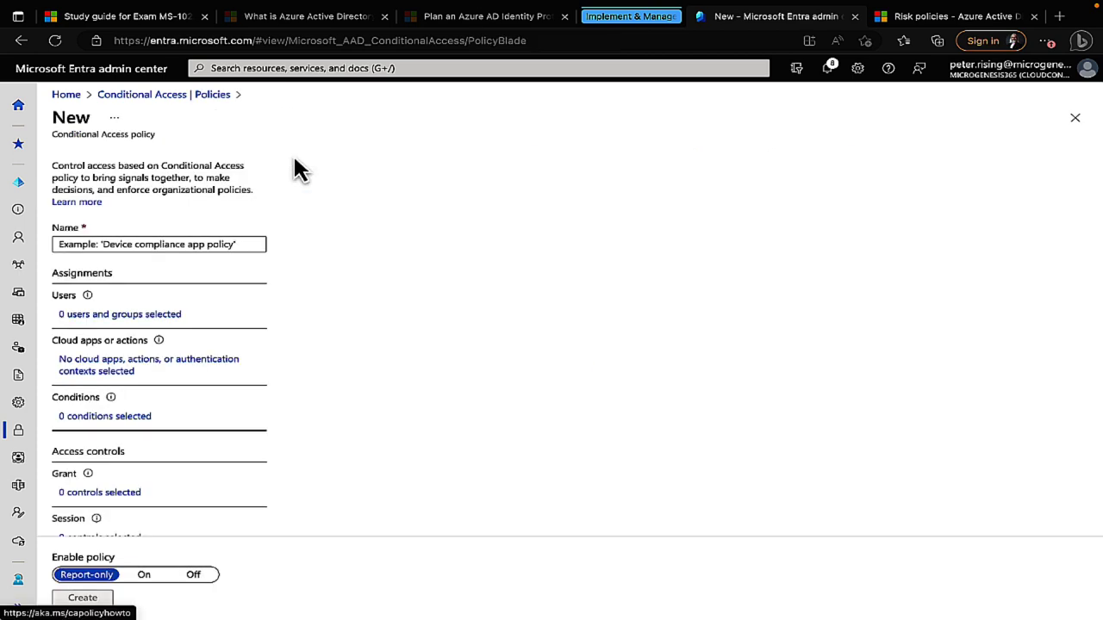
click(147, 240)
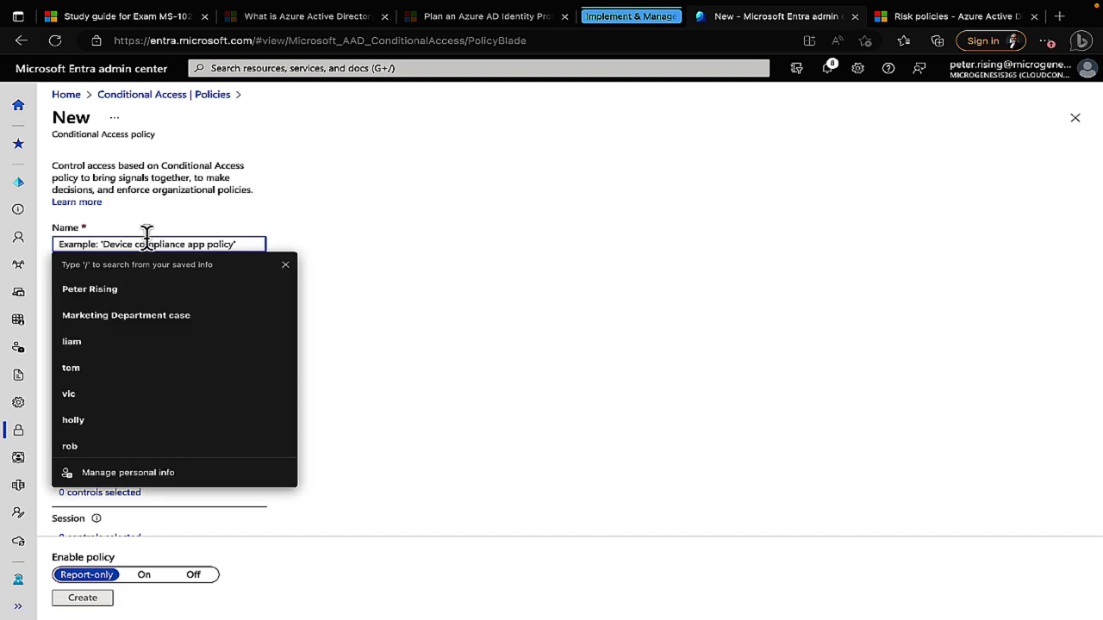
text(P)
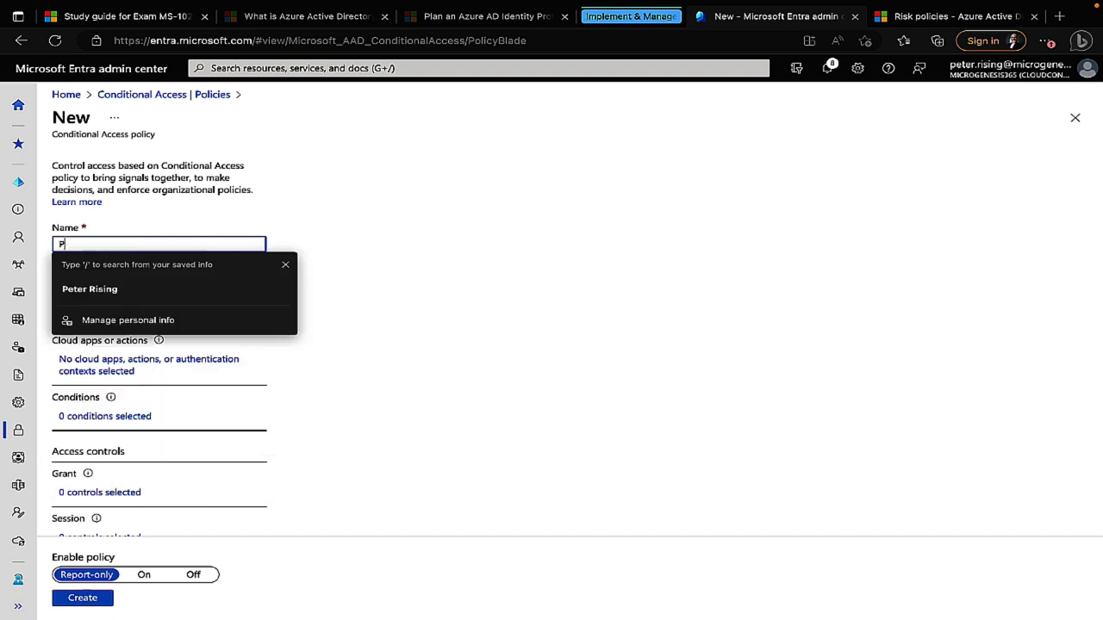
text(olicy)
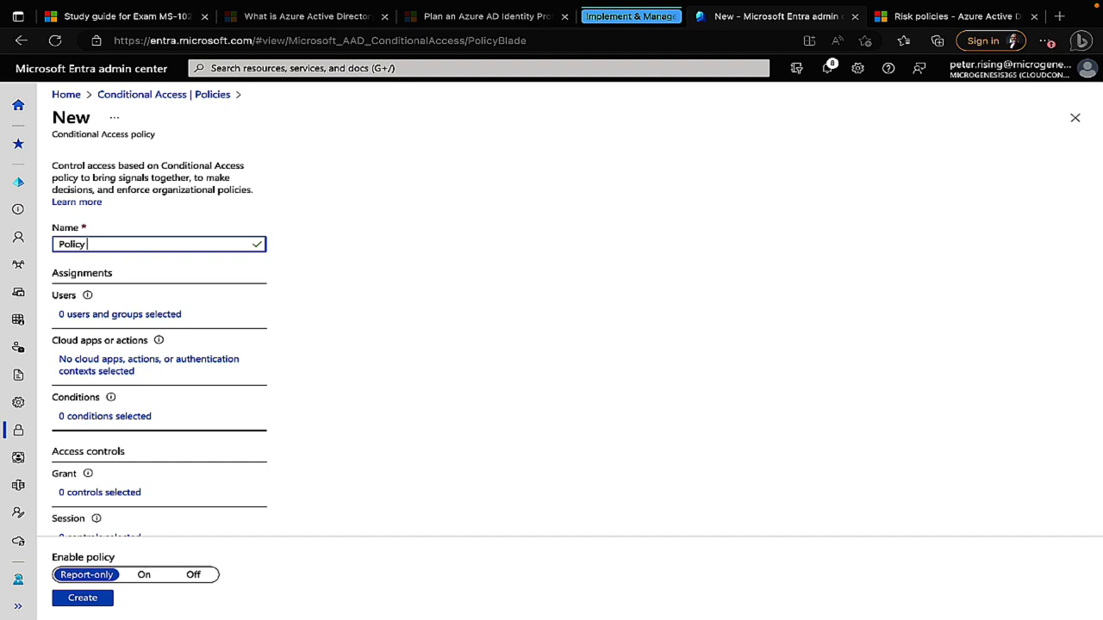
text( 1)
Step: Assign the policy to selected users and groups, including the single user listed directly after Case 1
click(142, 319)
click(300, 295)
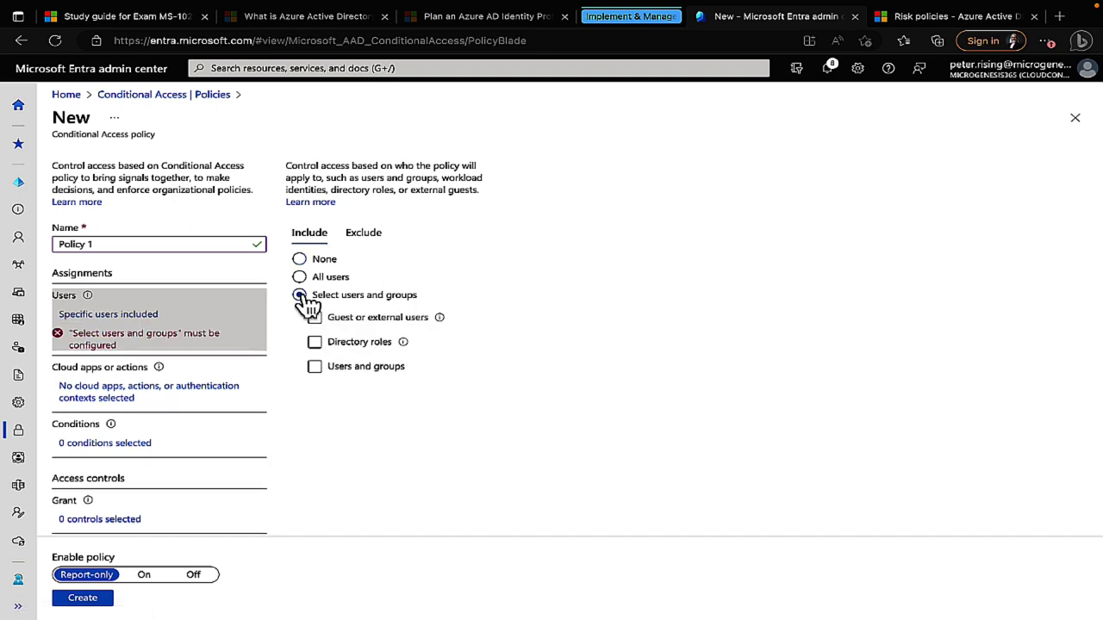
click(316, 369)
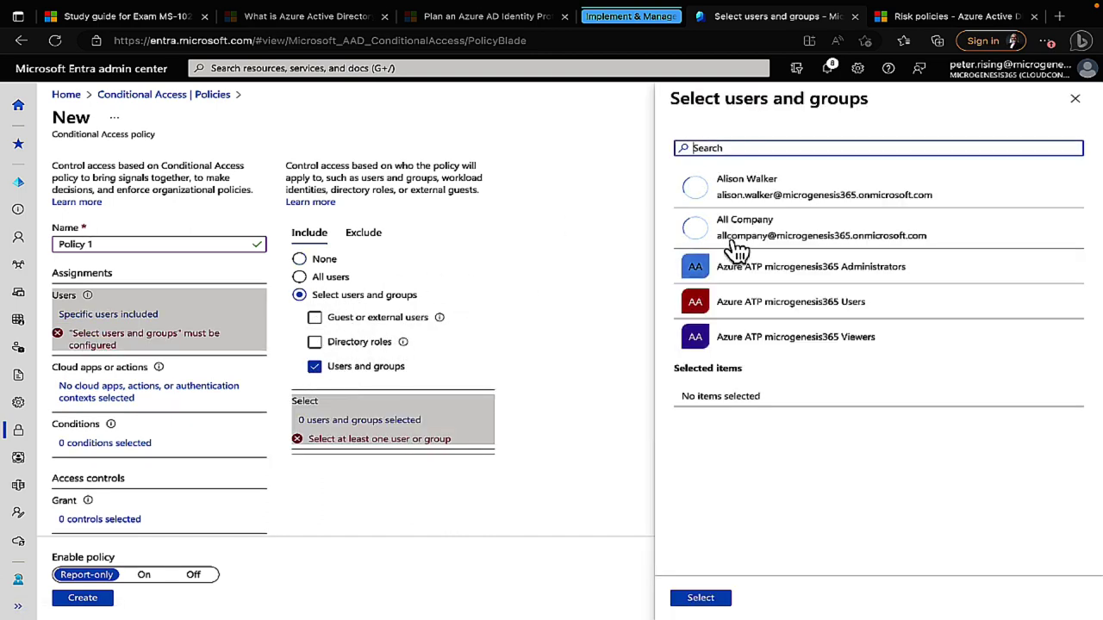
scroll(769, 275, down, 1)
scroll(769, 276, down, 3)
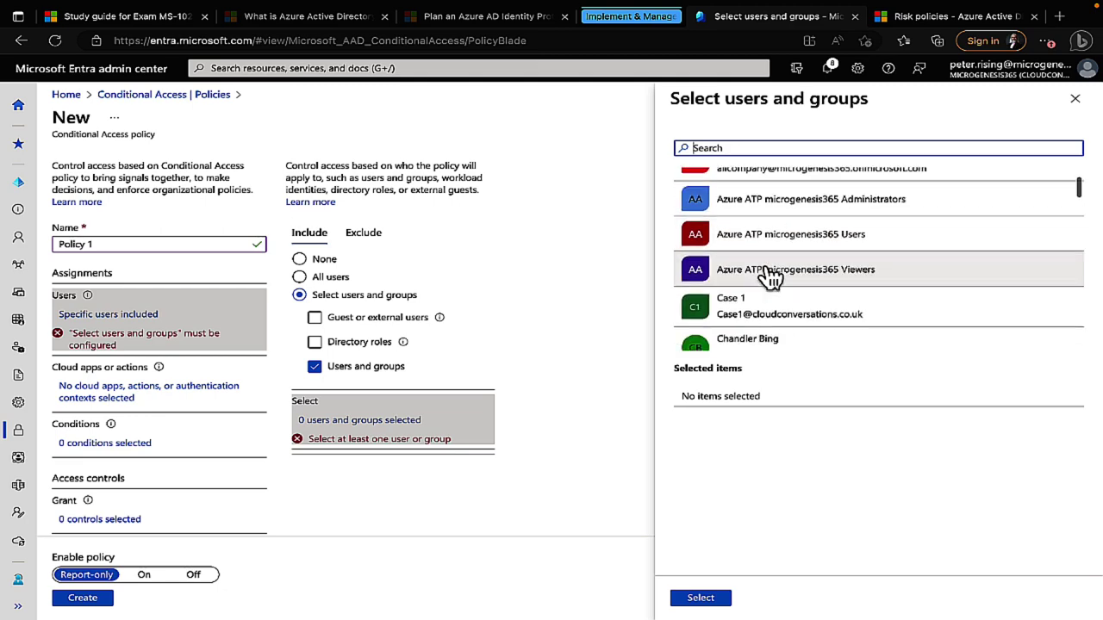
click(740, 275)
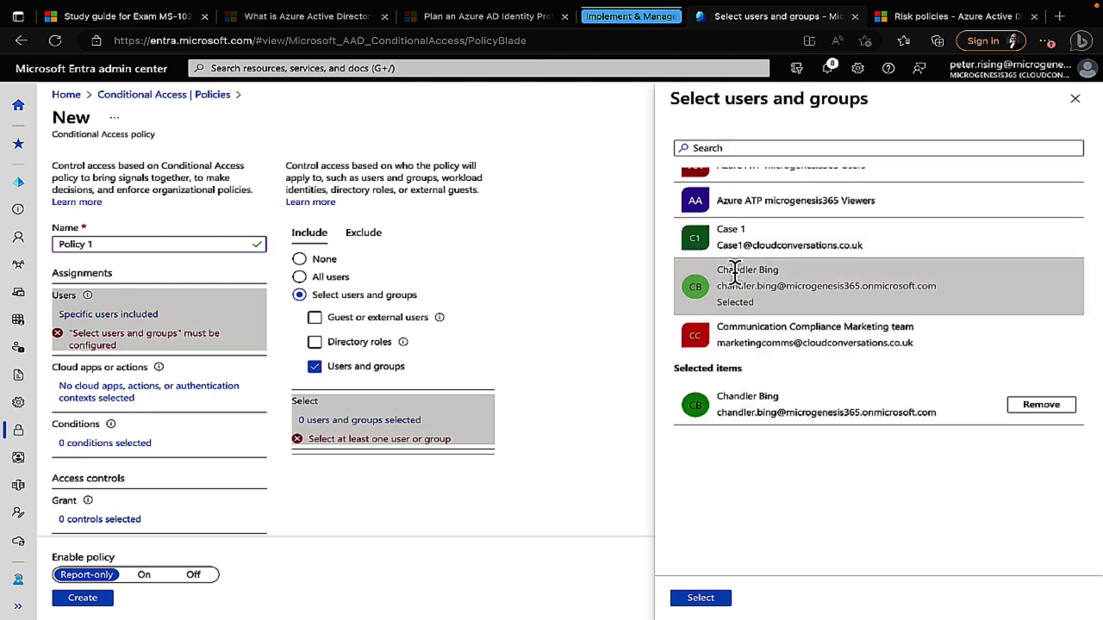
click(700, 598)
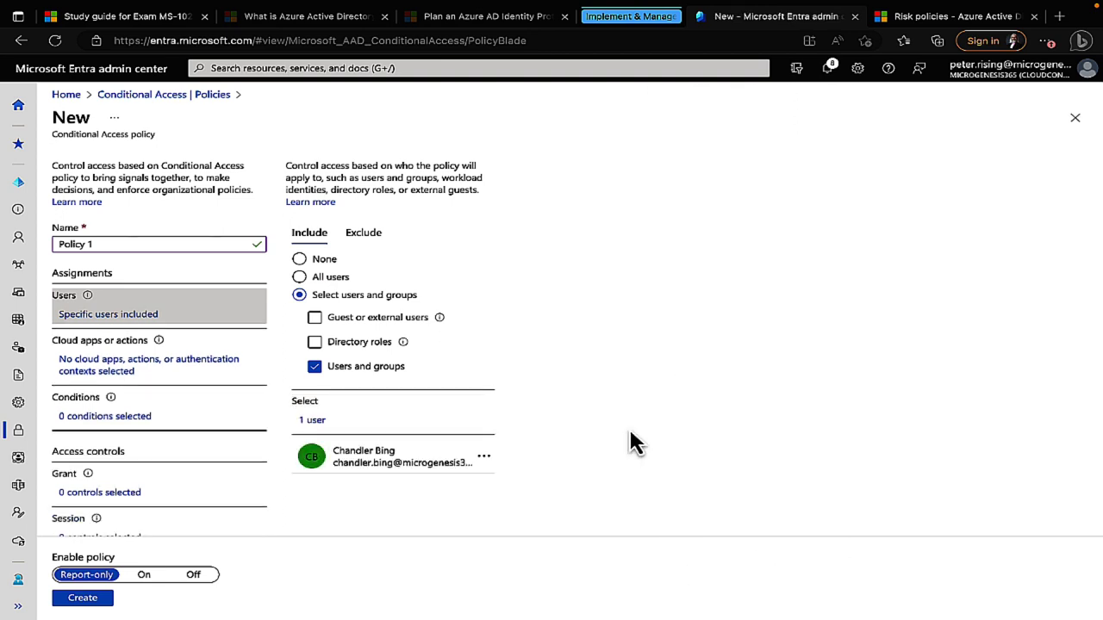
Step: Exclude the signed-in administrator's own account from the policy, finding it by first name among the users and groups
click(364, 235)
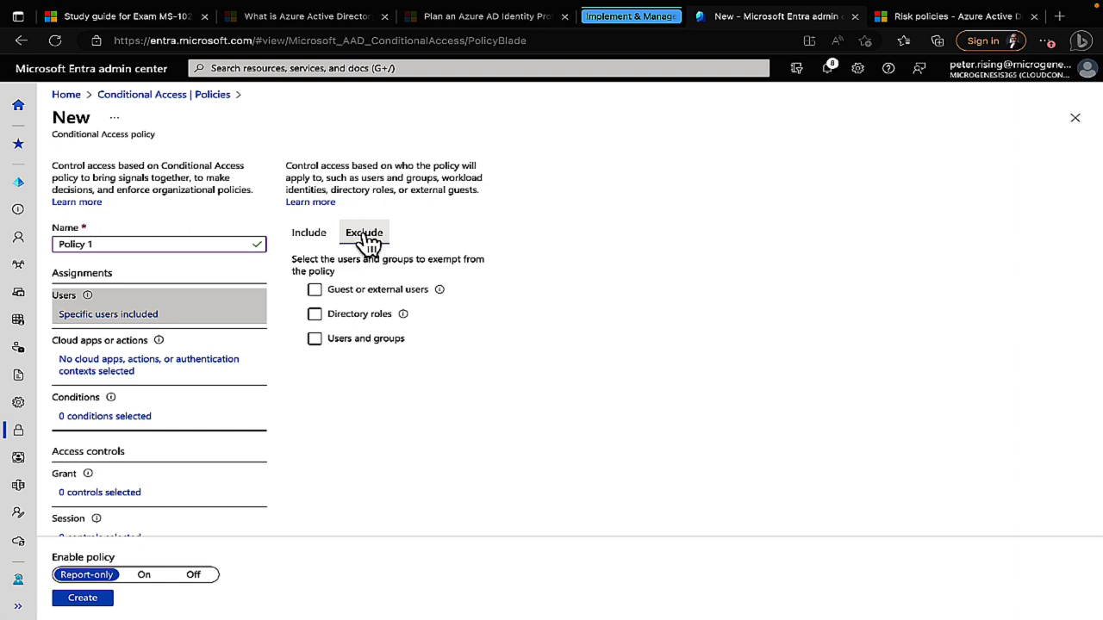
click(350, 339)
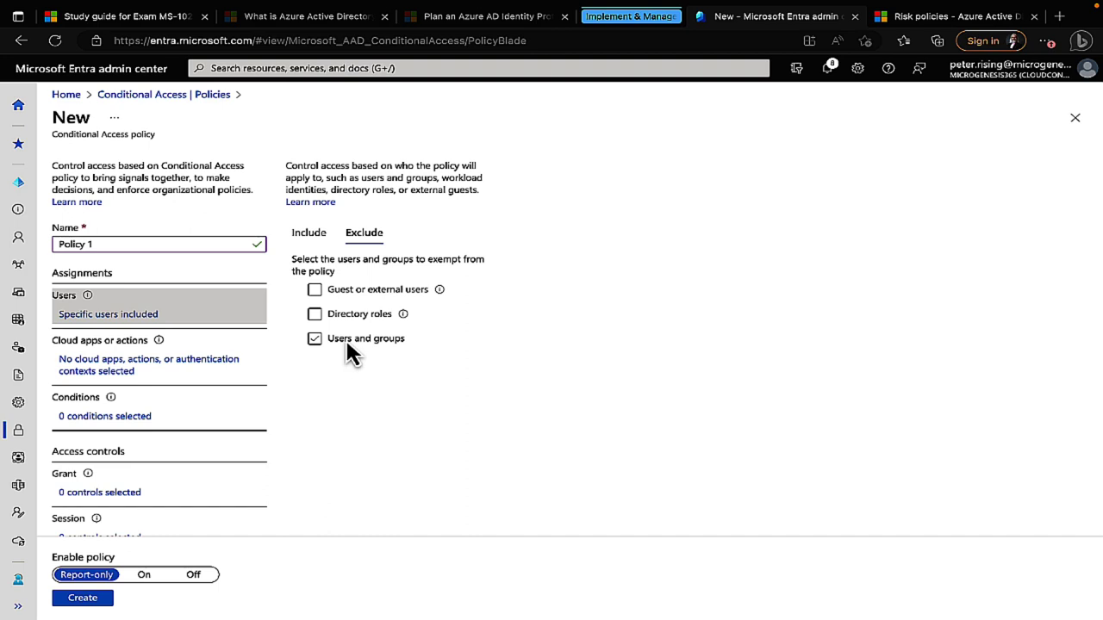
click(346, 339)
click(355, 317)
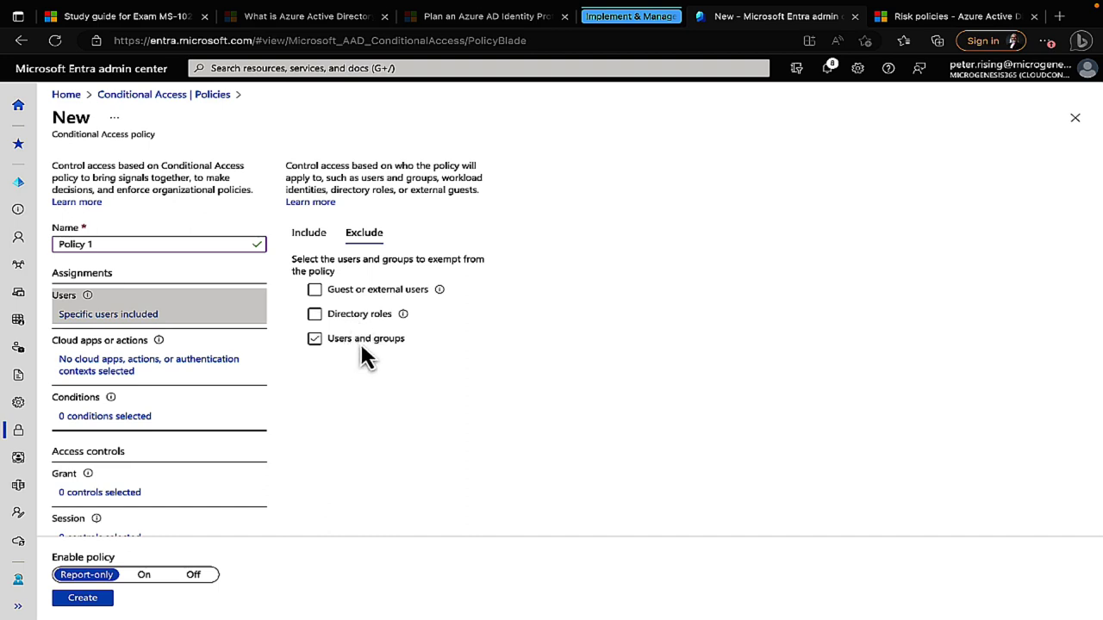
click(316, 343)
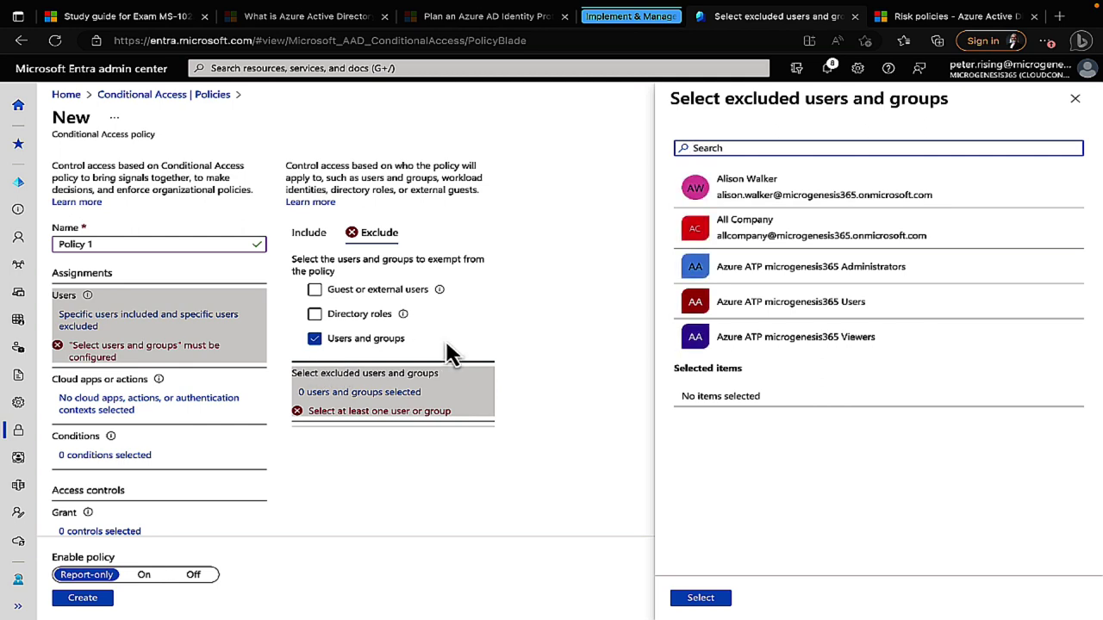
click(685, 147)
text(Peter)
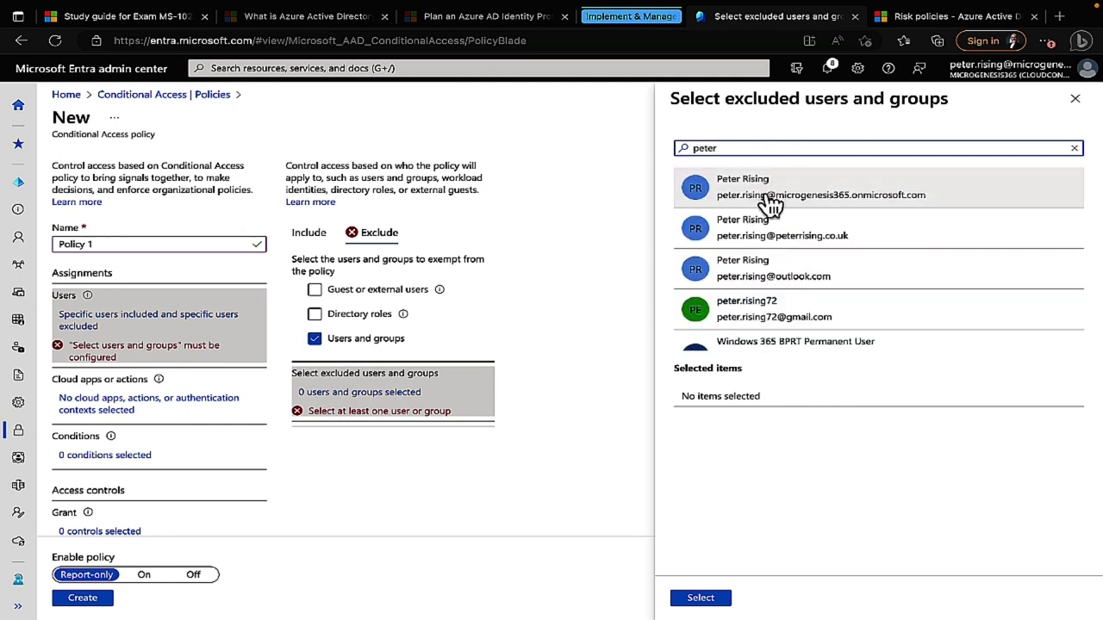
click(773, 204)
click(712, 601)
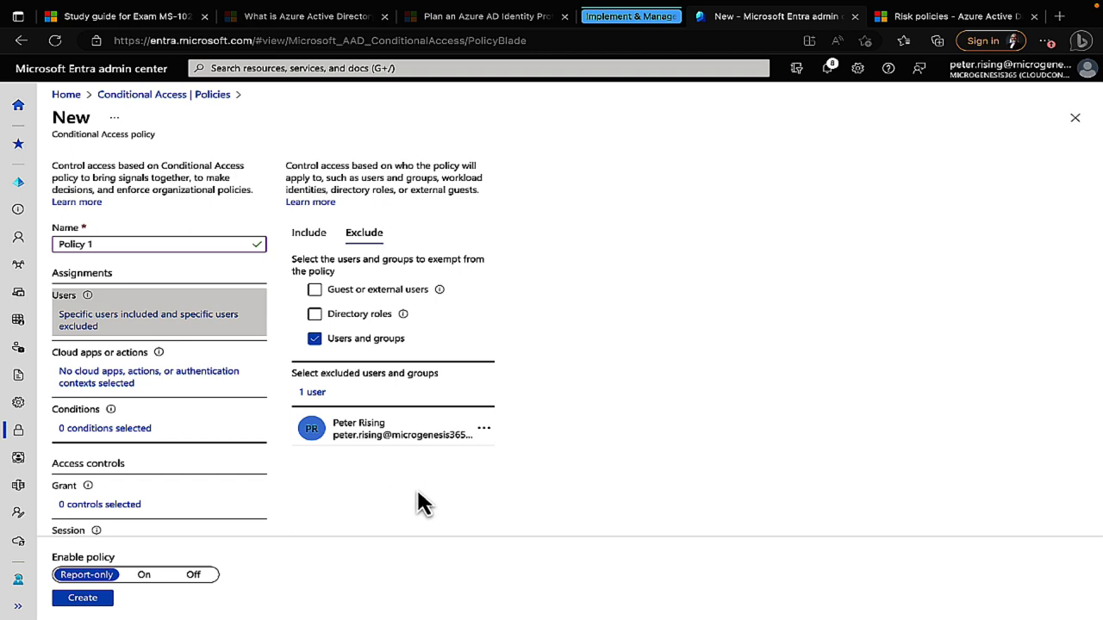
Step: Check the Authentication context option for the policy target, and set the policy to include all cloud apps
click(114, 381)
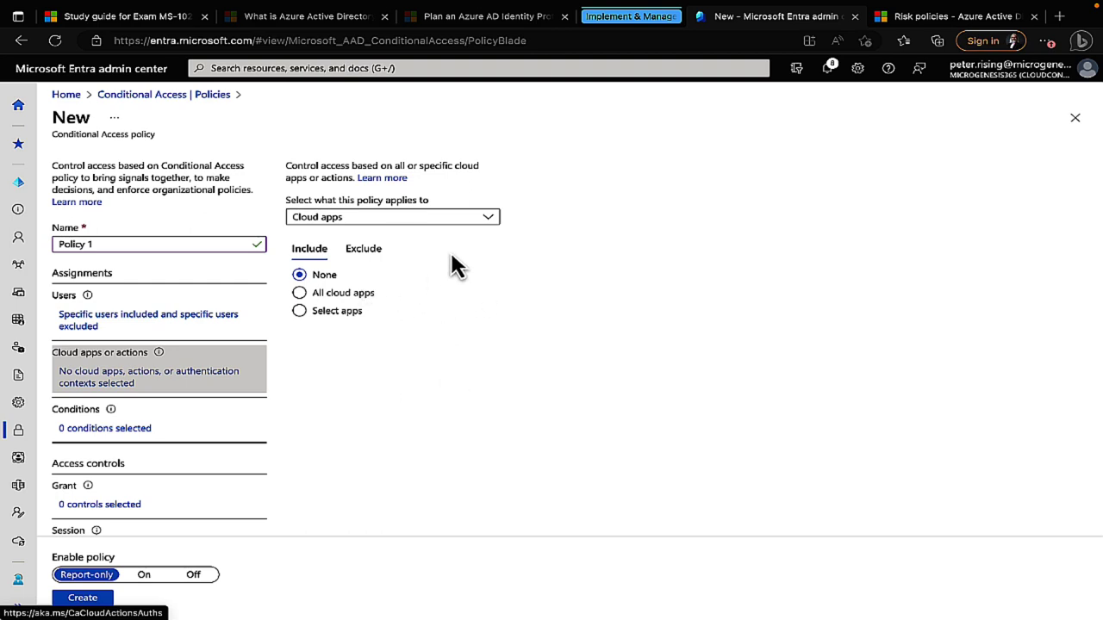
click(490, 222)
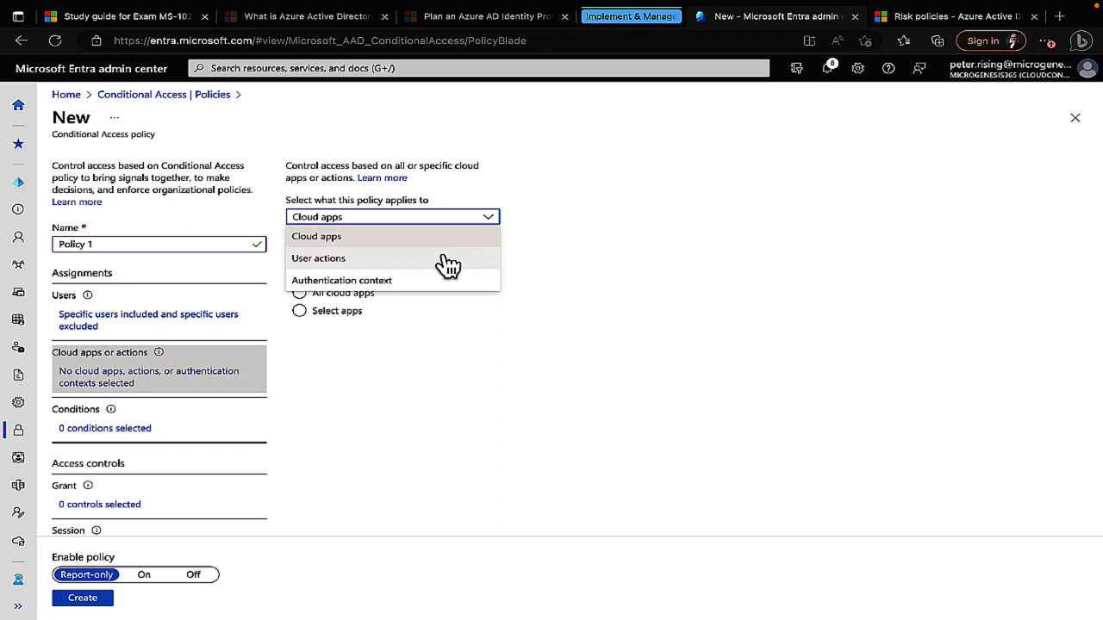
click(418, 280)
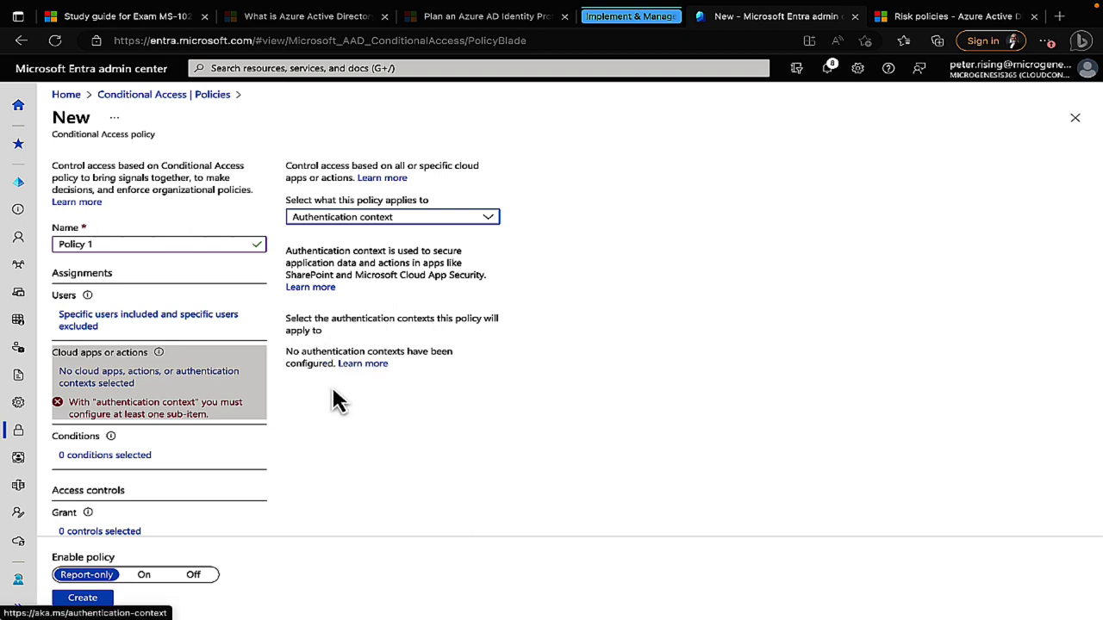
click(491, 229)
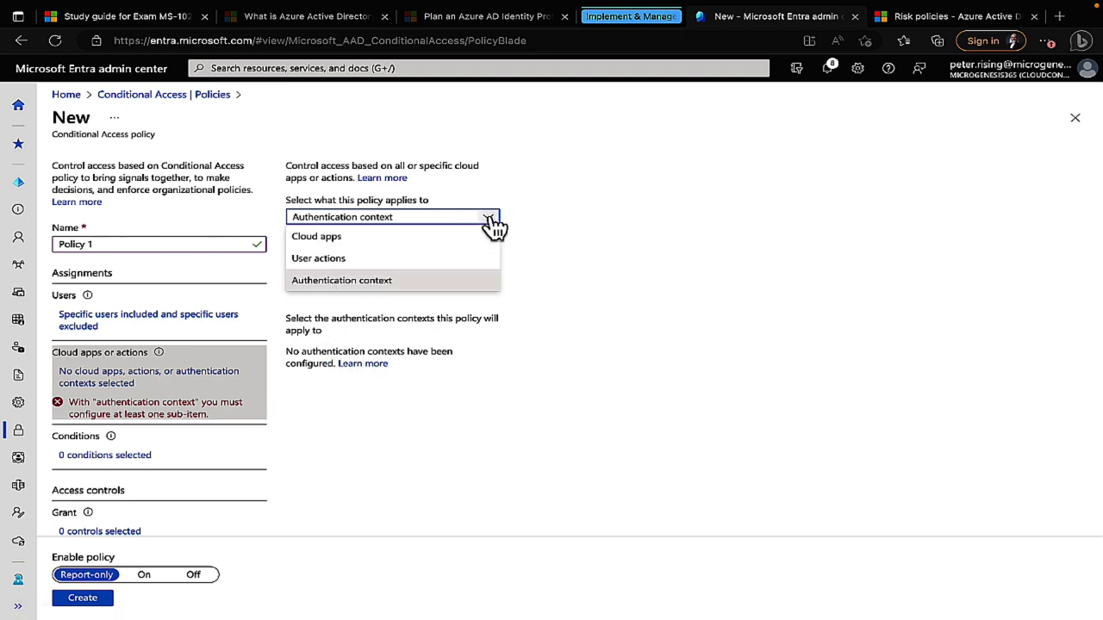
click(390, 240)
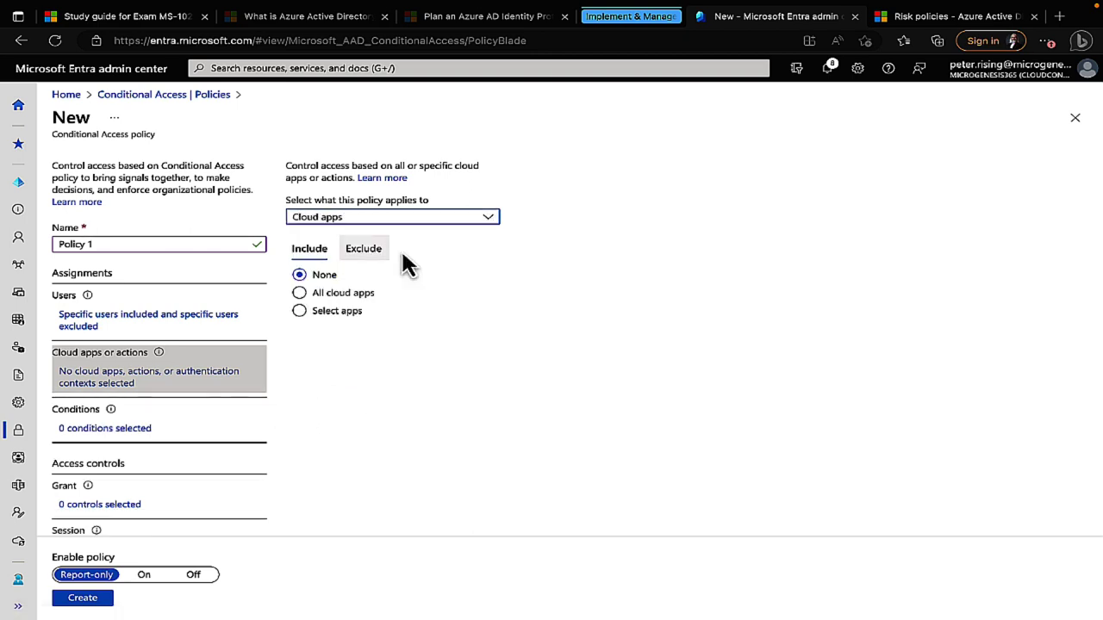
click(302, 295)
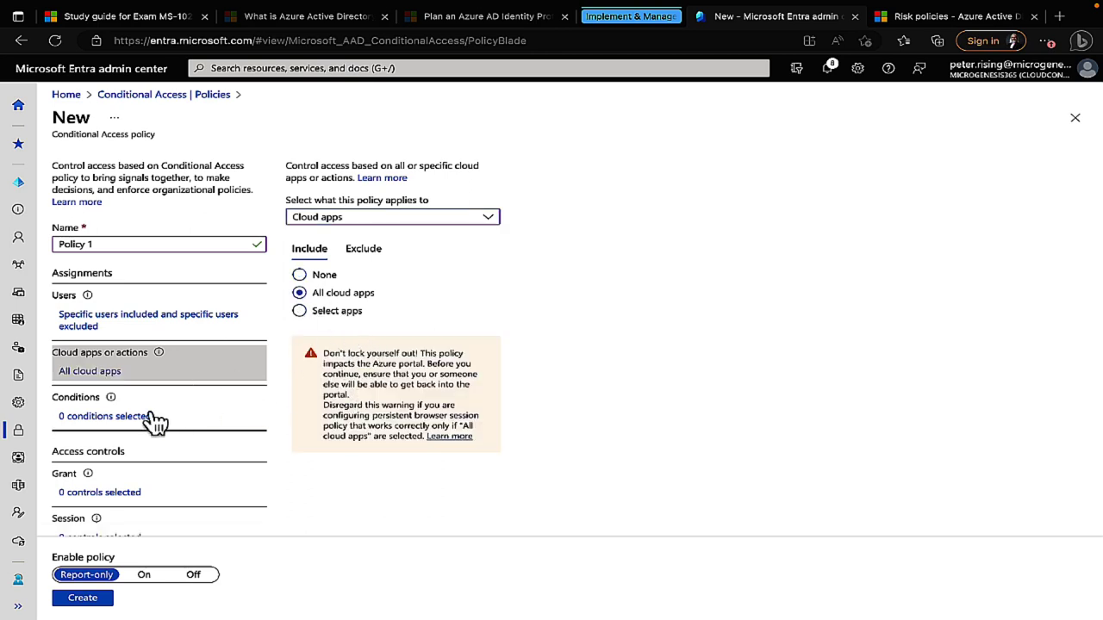
Step: Configure the Device platforms condition to include only the selected platforms iOS and Windows
click(119, 419)
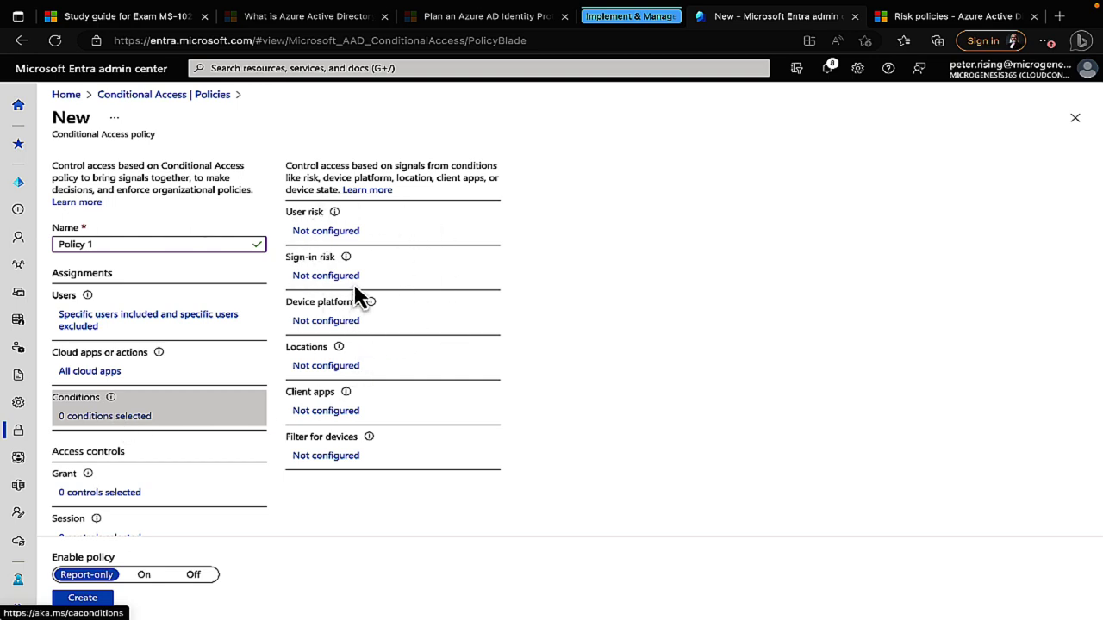
click(320, 324)
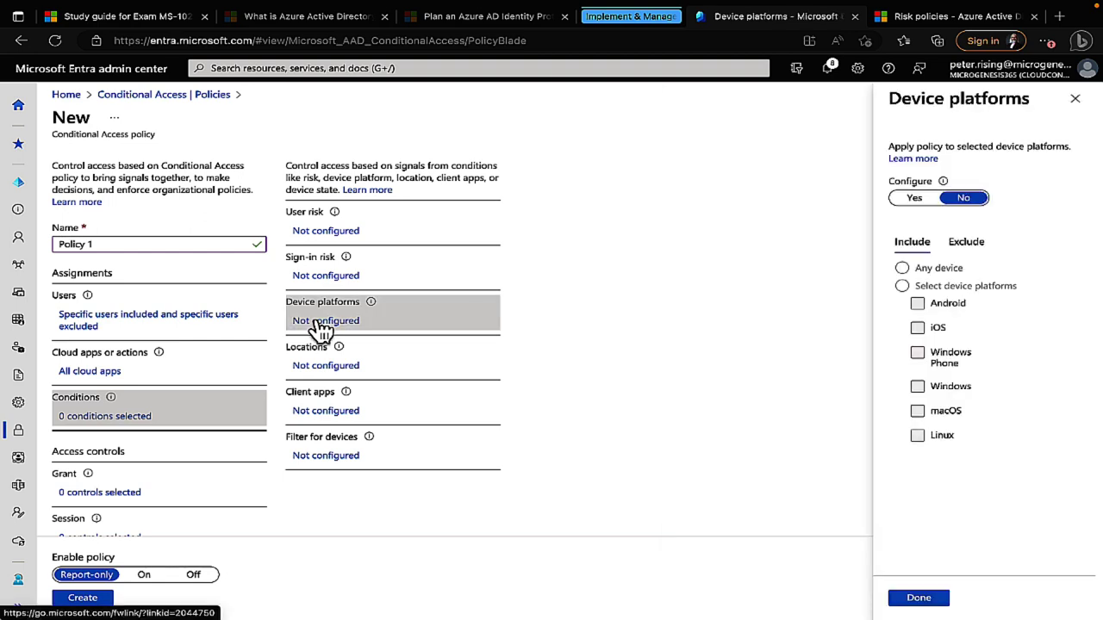
click(913, 200)
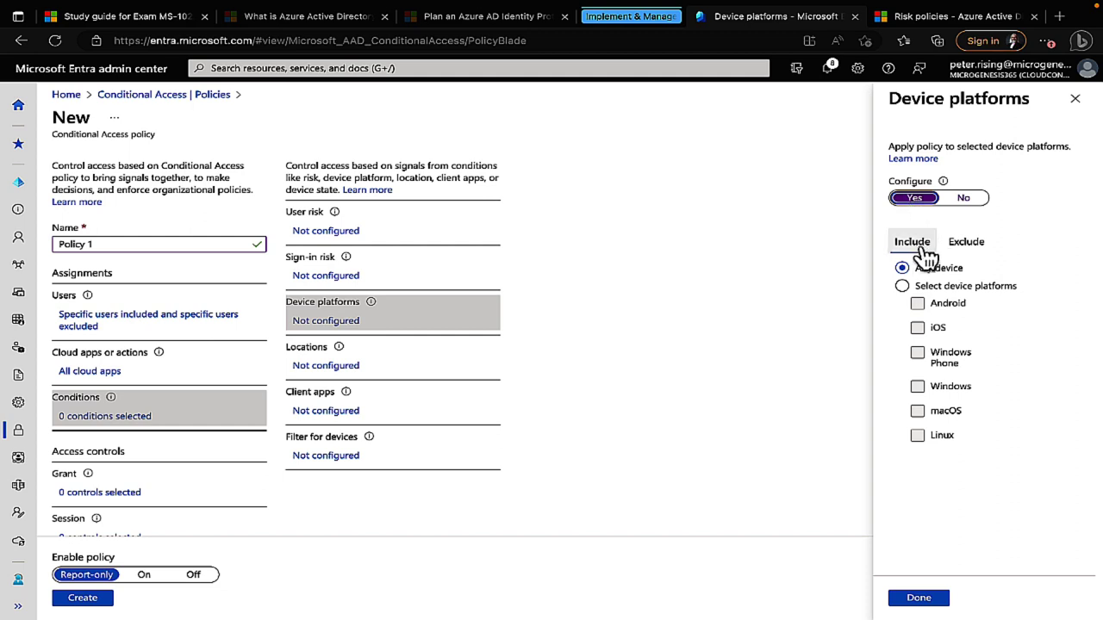
click(934, 287)
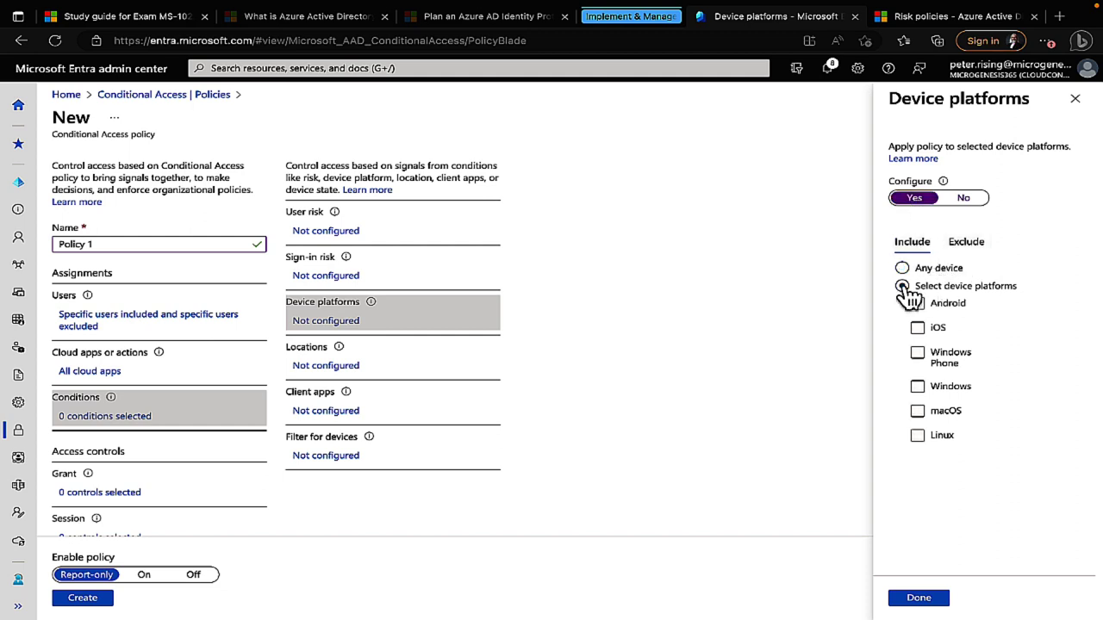
click(918, 303)
click(937, 307)
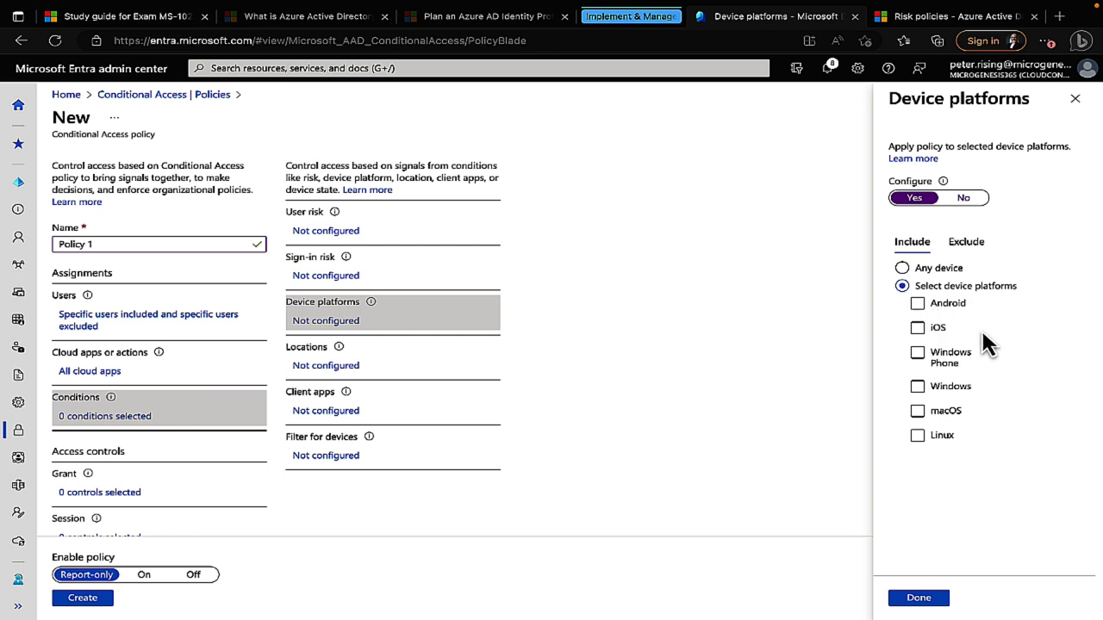
click(957, 358)
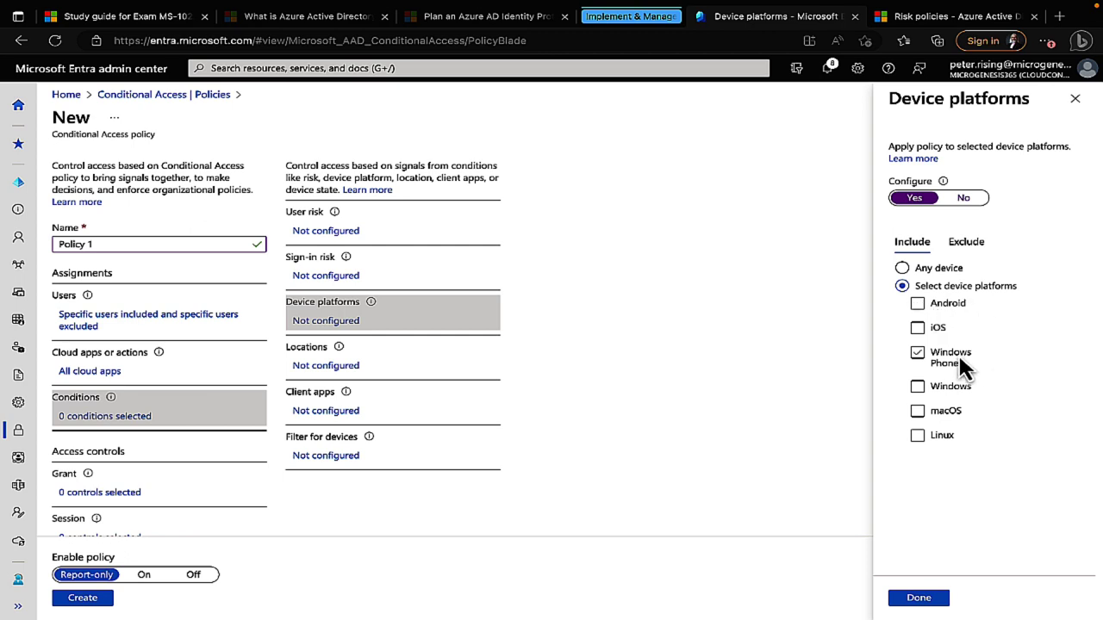
click(957, 360)
click(967, 390)
click(966, 388)
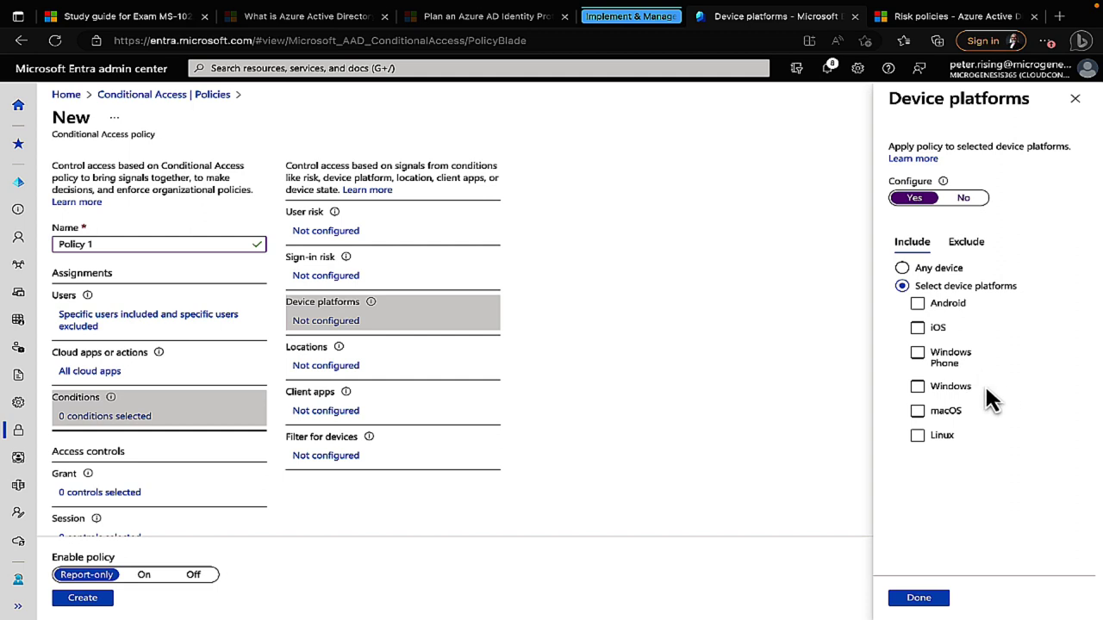
click(965, 389)
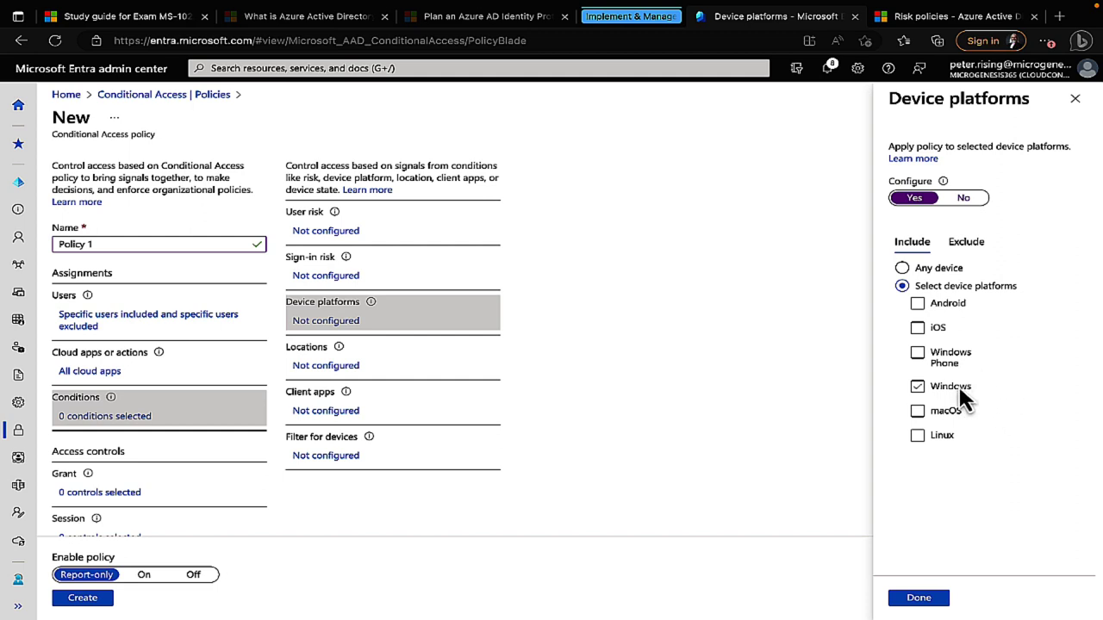
click(925, 389)
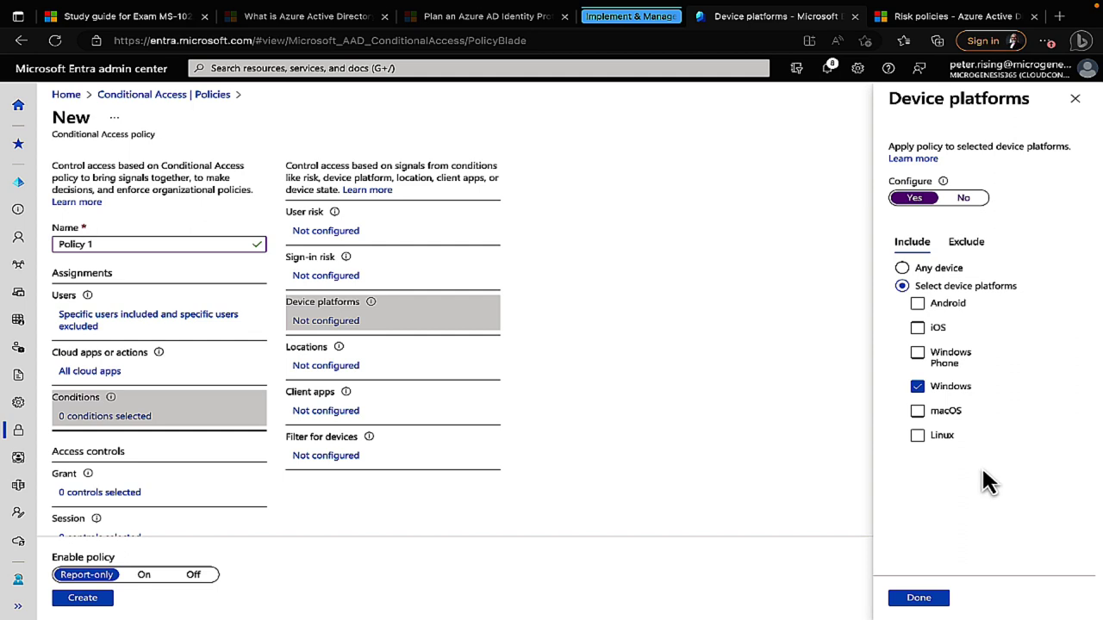
click(919, 329)
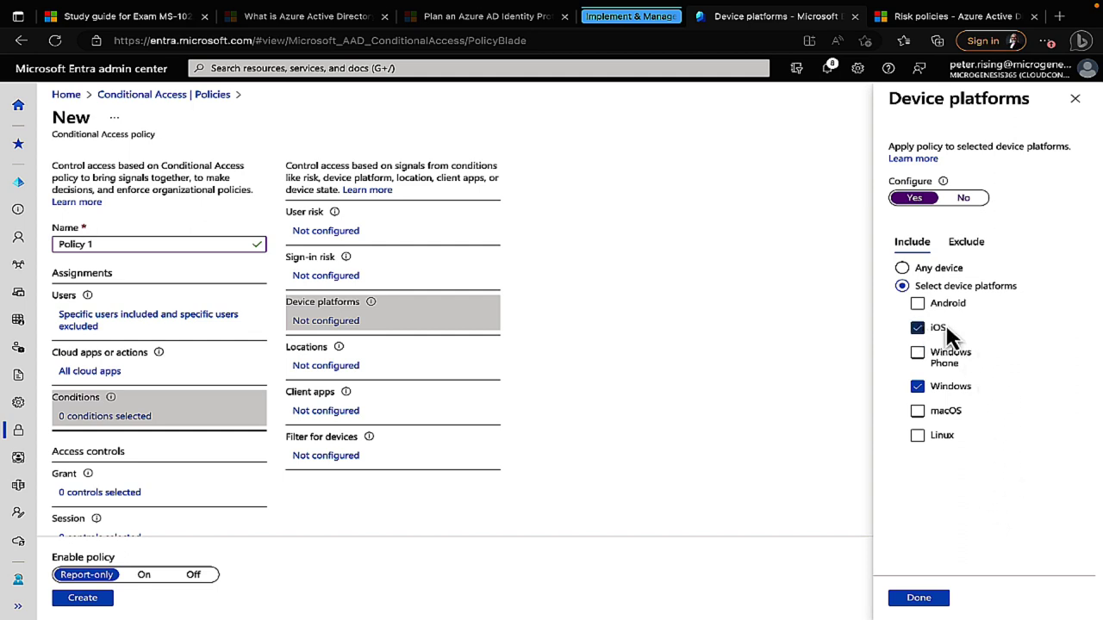
click(920, 600)
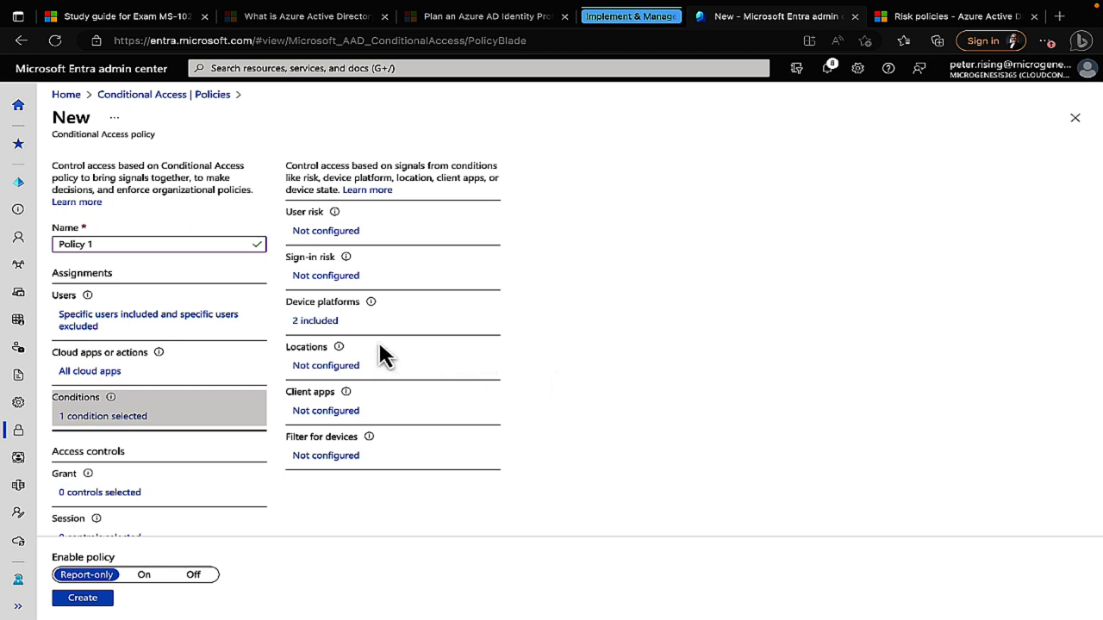
Step: View the Locations condition's include options, and leave the condition unconfigured
click(331, 368)
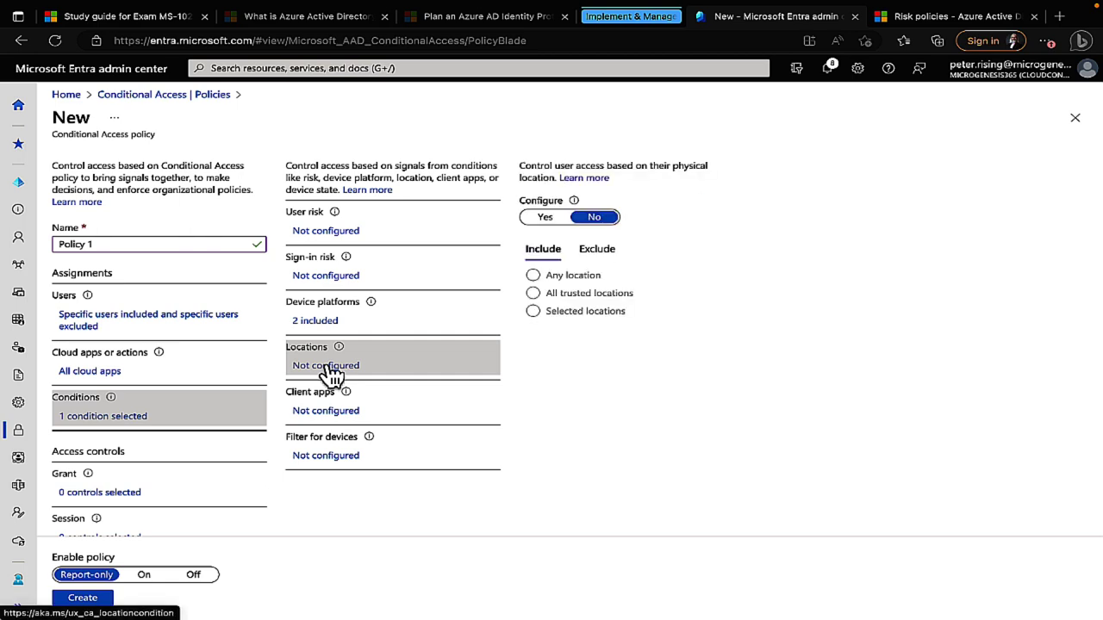
click(544, 219)
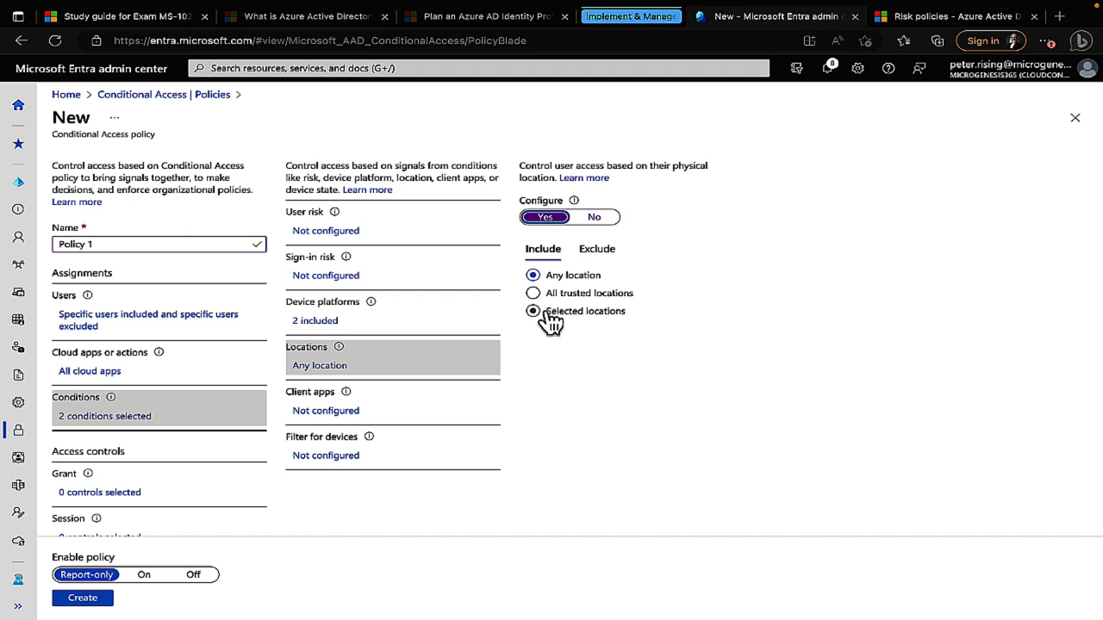
click(603, 221)
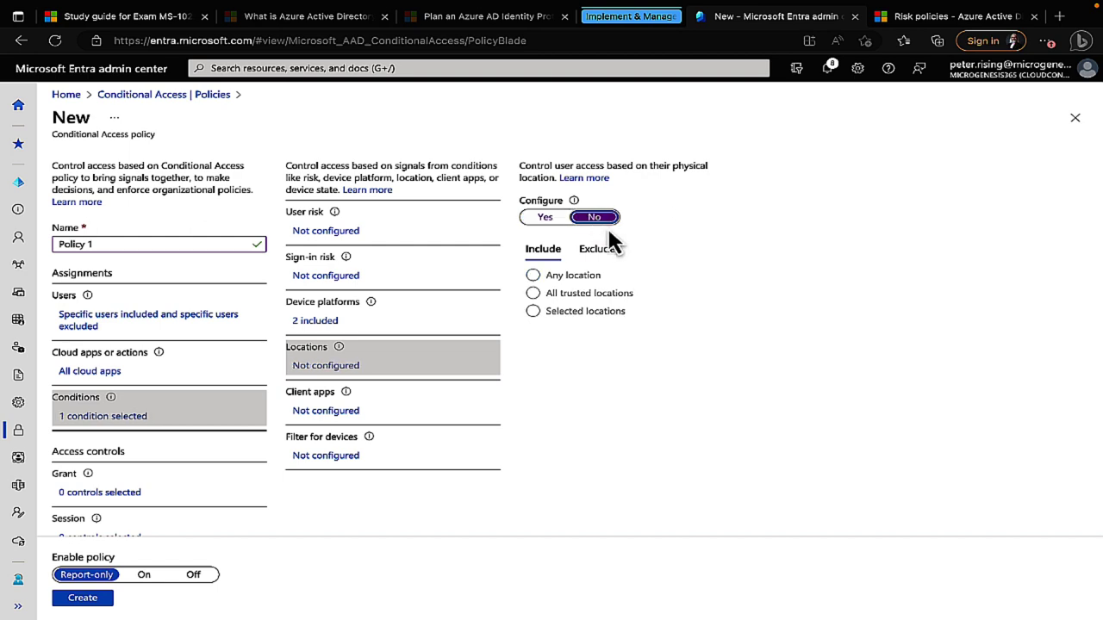
Step: View the Client apps condition's modern and legacy authentication client options, and leave the condition unconfigured
click(326, 412)
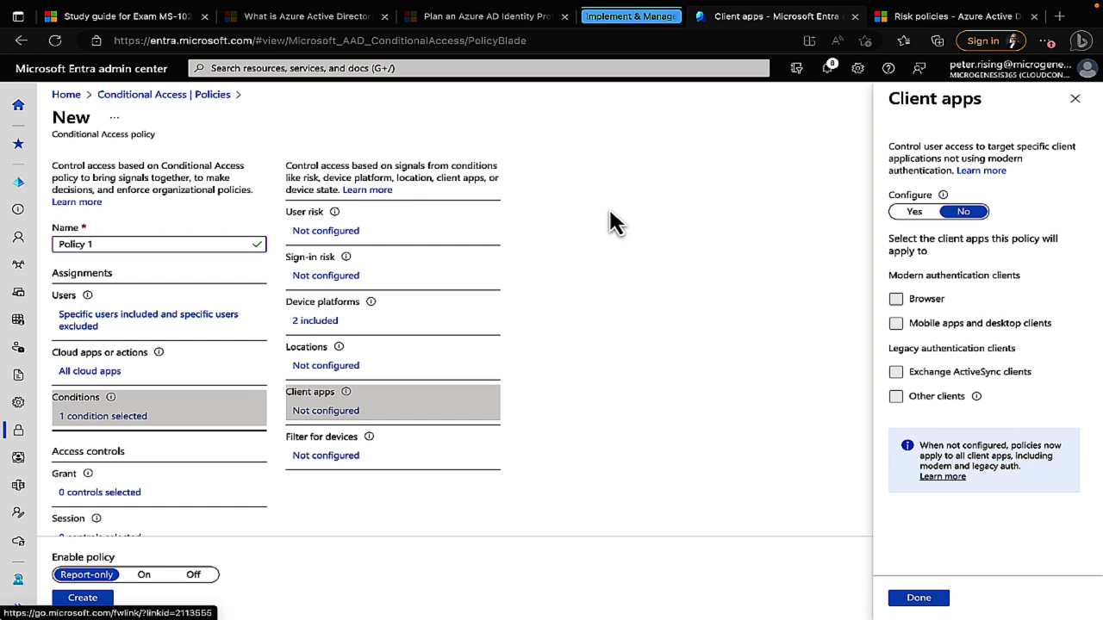
click(913, 212)
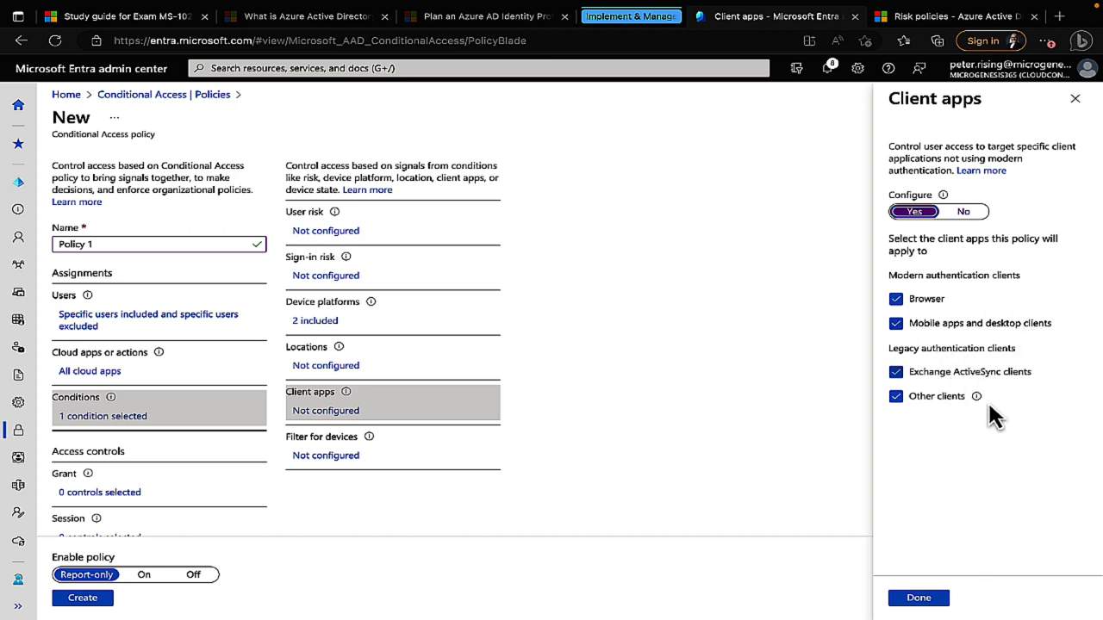
mouse_move(977, 398)
click(983, 217)
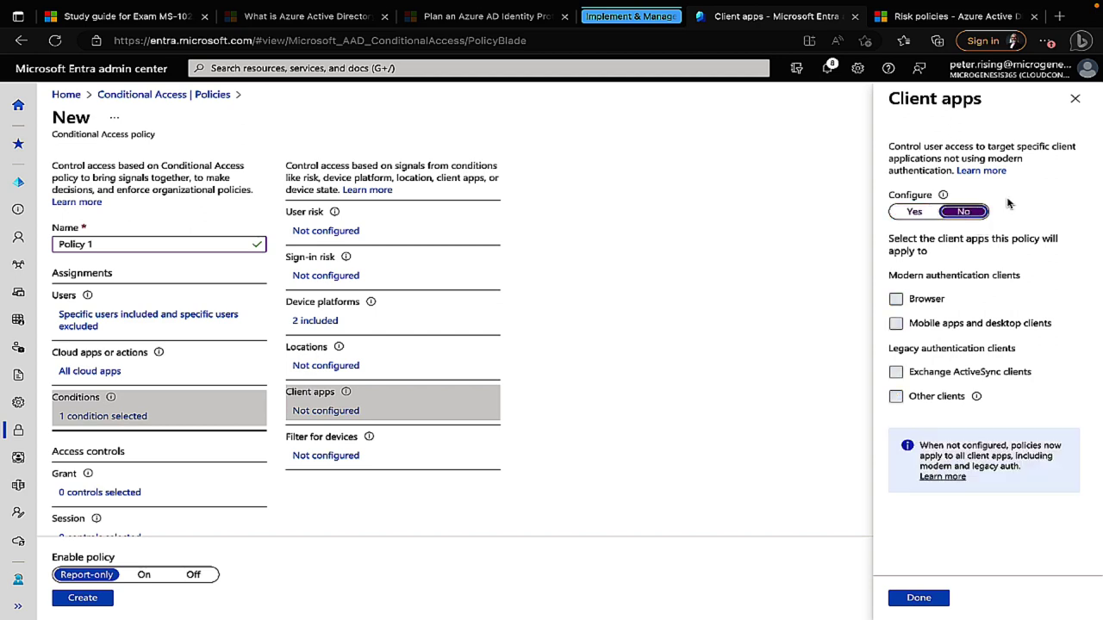
click(1076, 100)
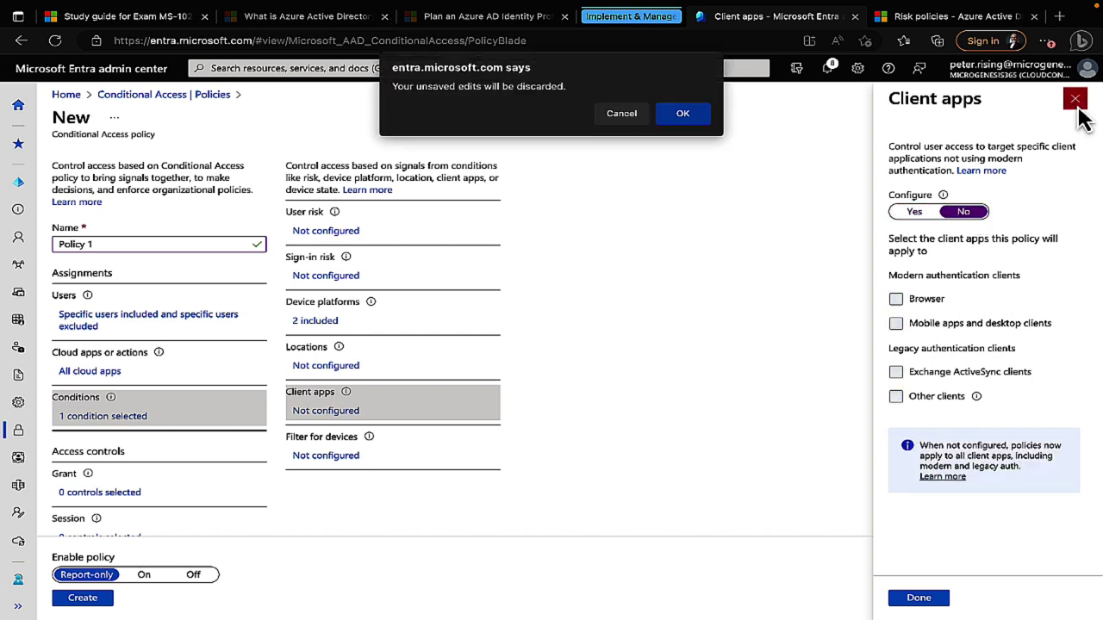
click(684, 114)
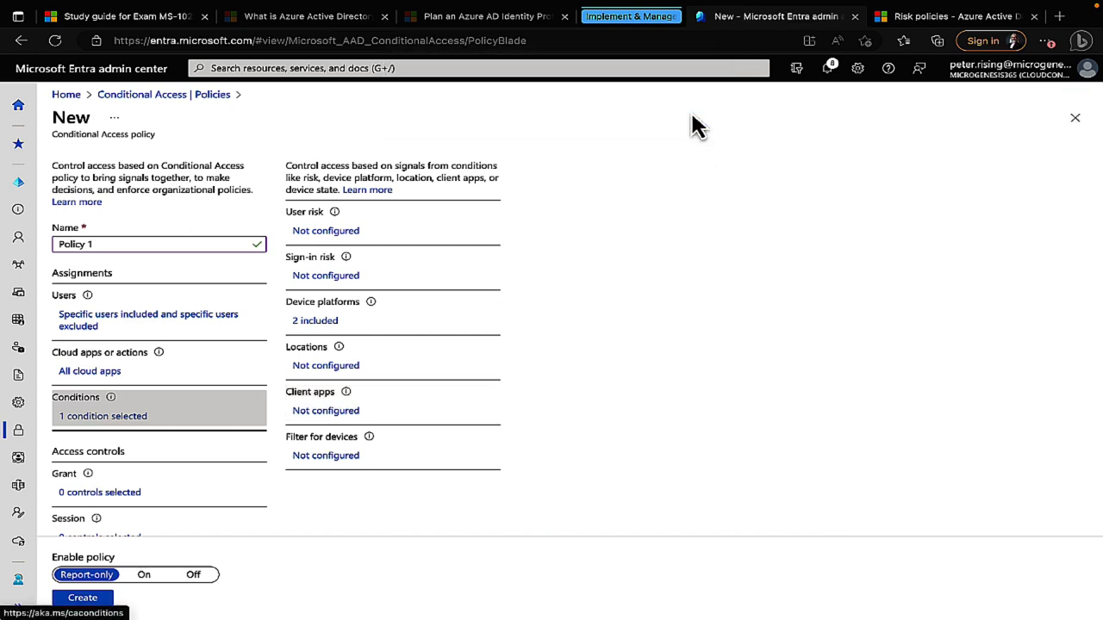
Step: Turn on the Filter for devices condition, add another rule expression and view its And/Or options
click(330, 464)
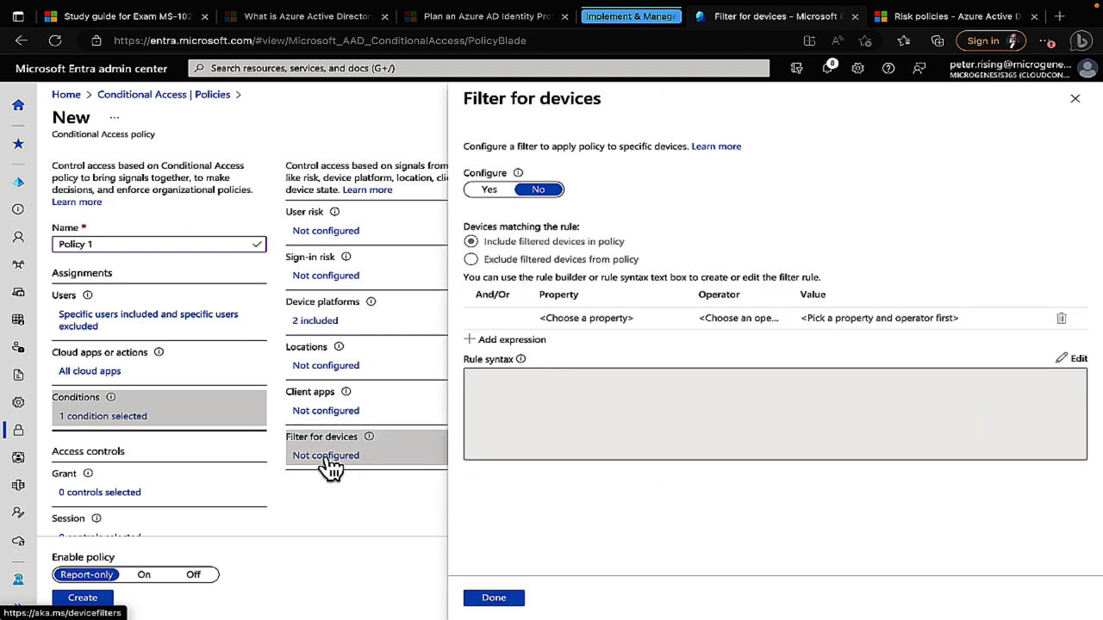
click(489, 193)
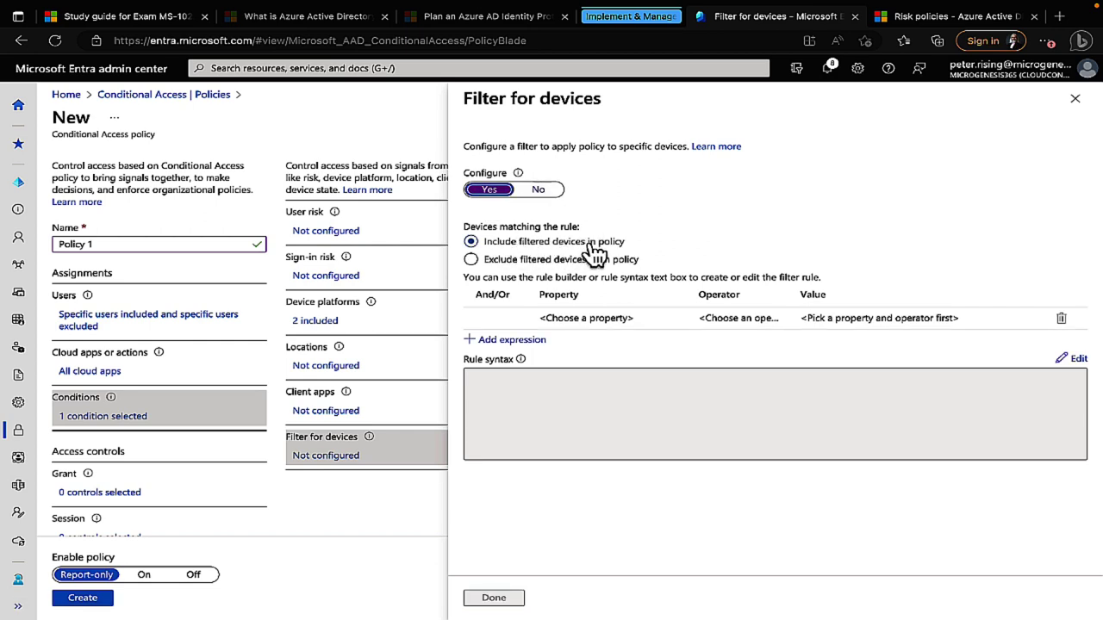
click(573, 262)
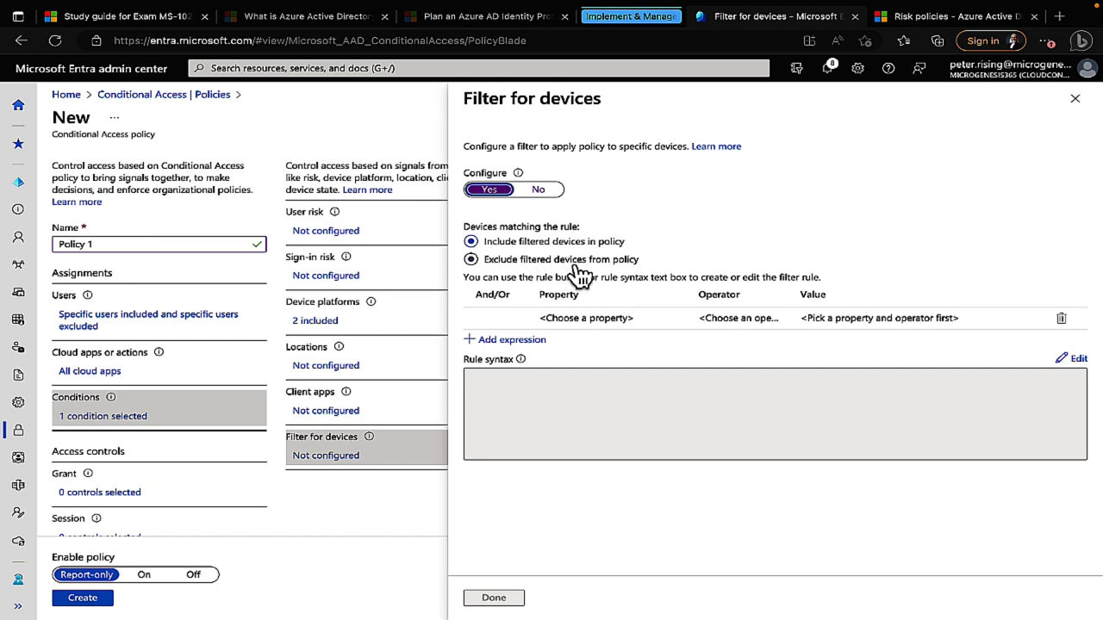
click(513, 341)
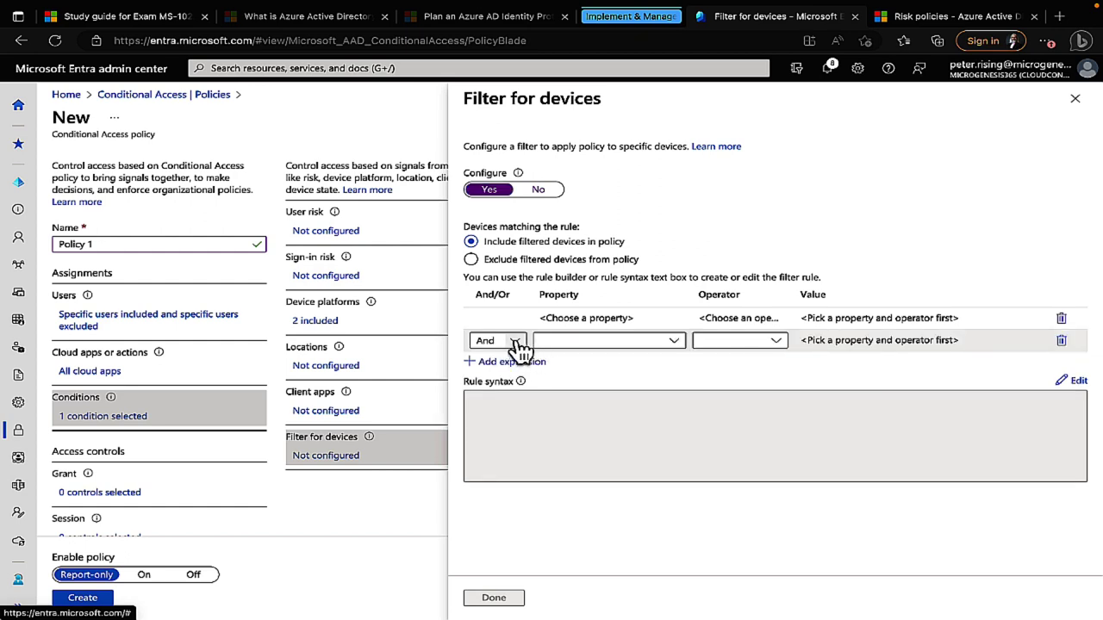
click(517, 343)
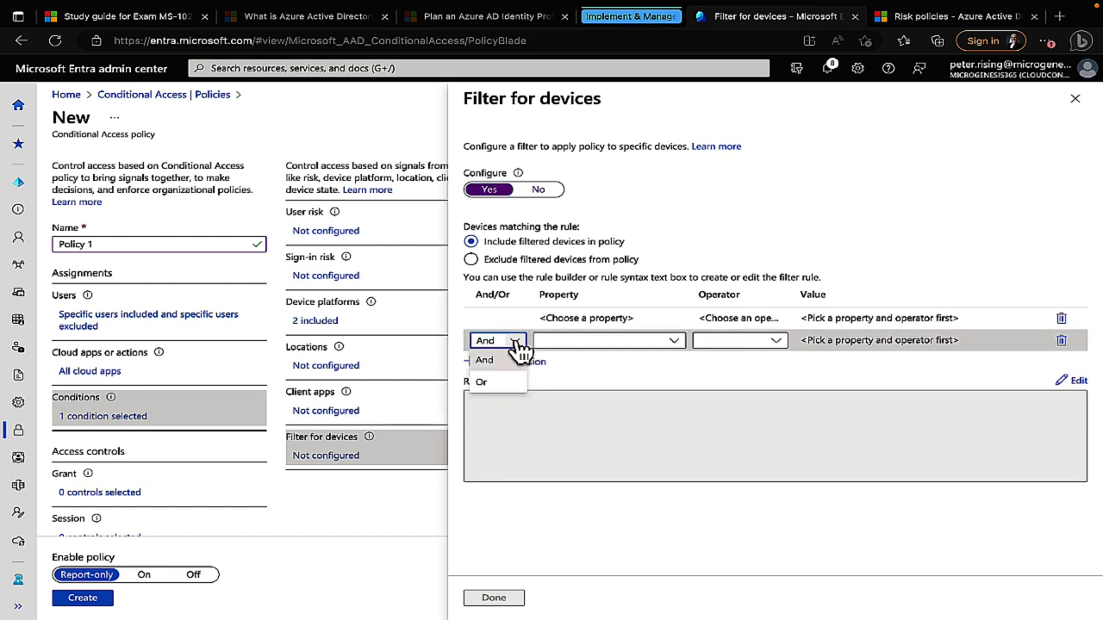
Step: Examine the device properties available for the filter expression, and discard the Filter for devices edits
click(675, 344)
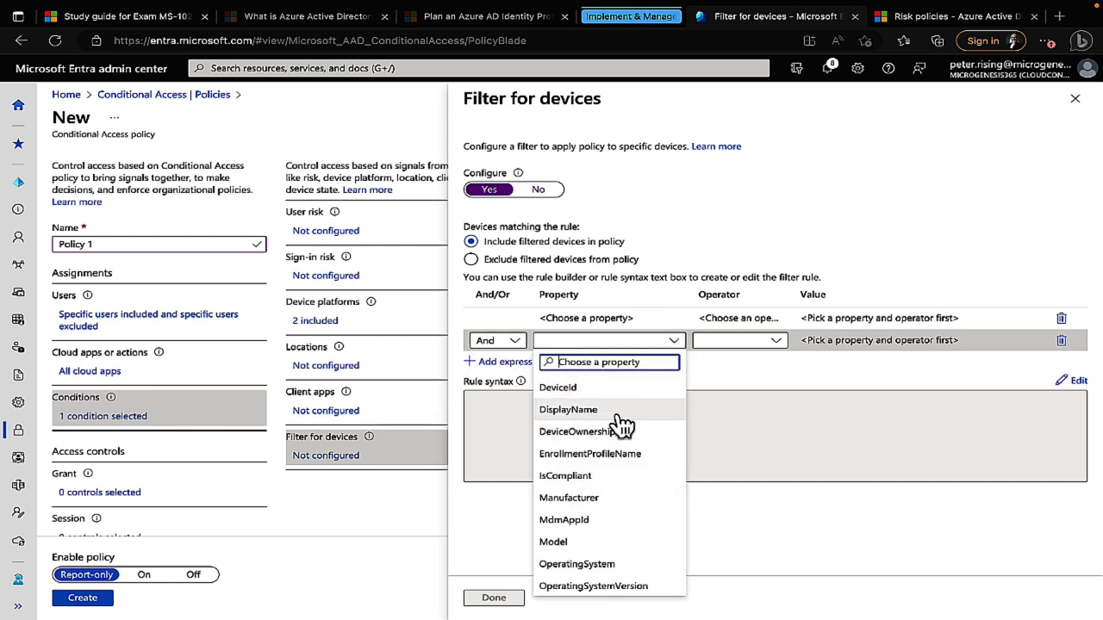
scroll(615, 518, down, 2)
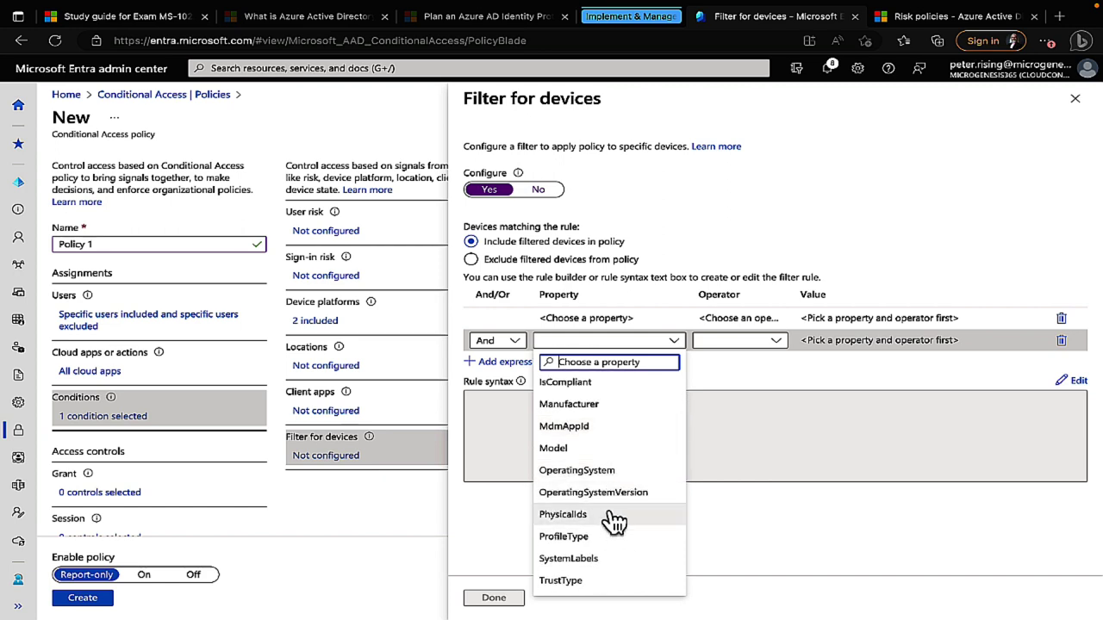
scroll(616, 500, down, 3)
scroll(617, 512, down, 2)
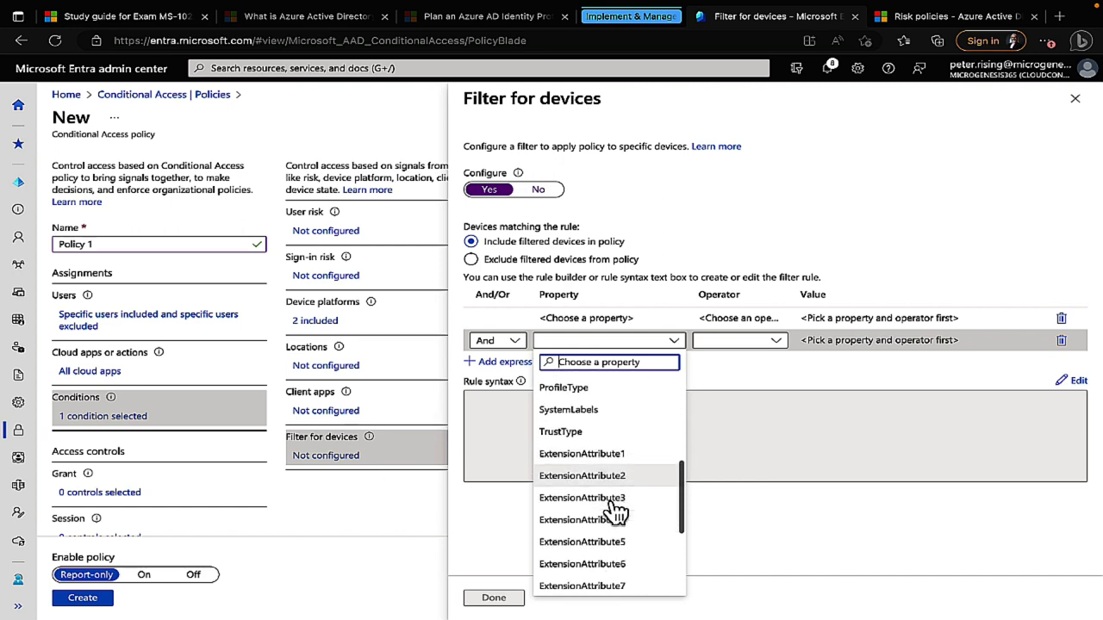
scroll(618, 512, up, 4)
scroll(615, 512, up, 1)
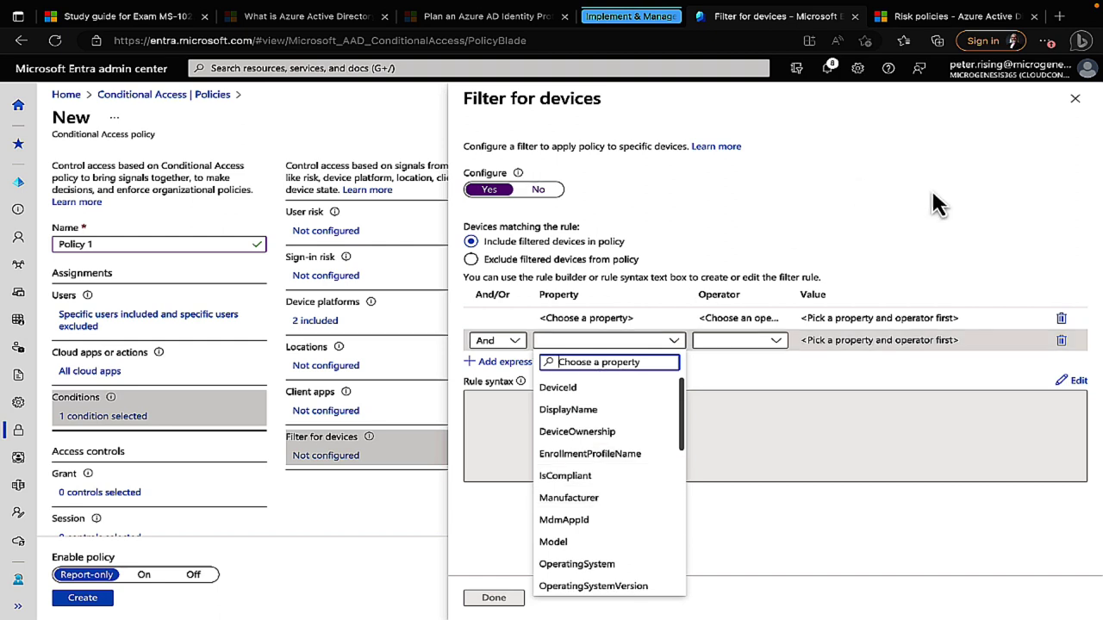
click(1075, 100)
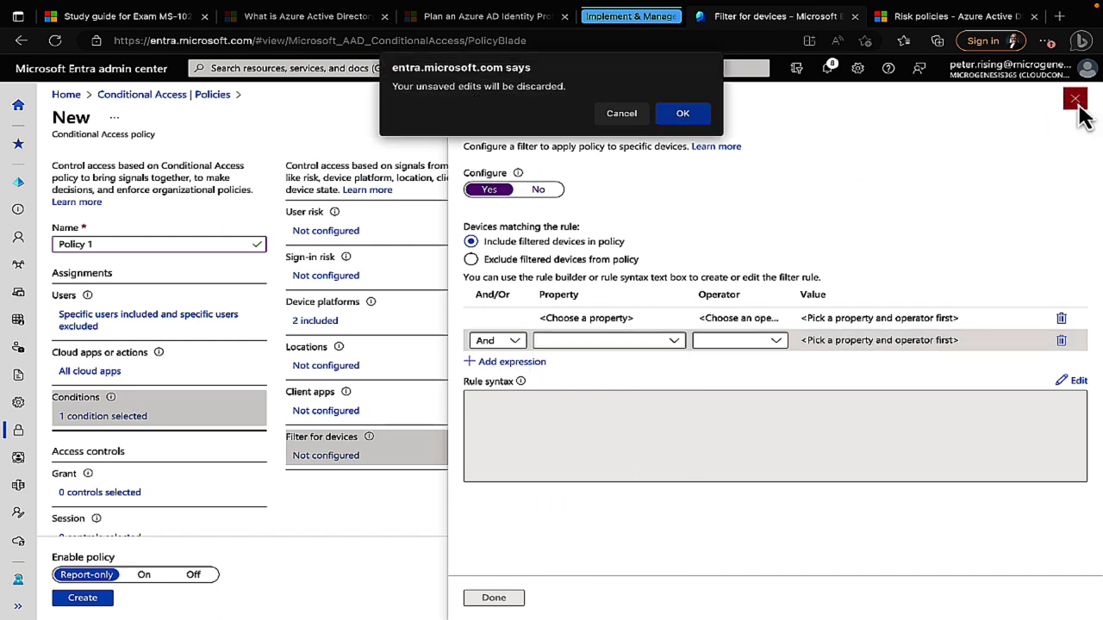
click(683, 113)
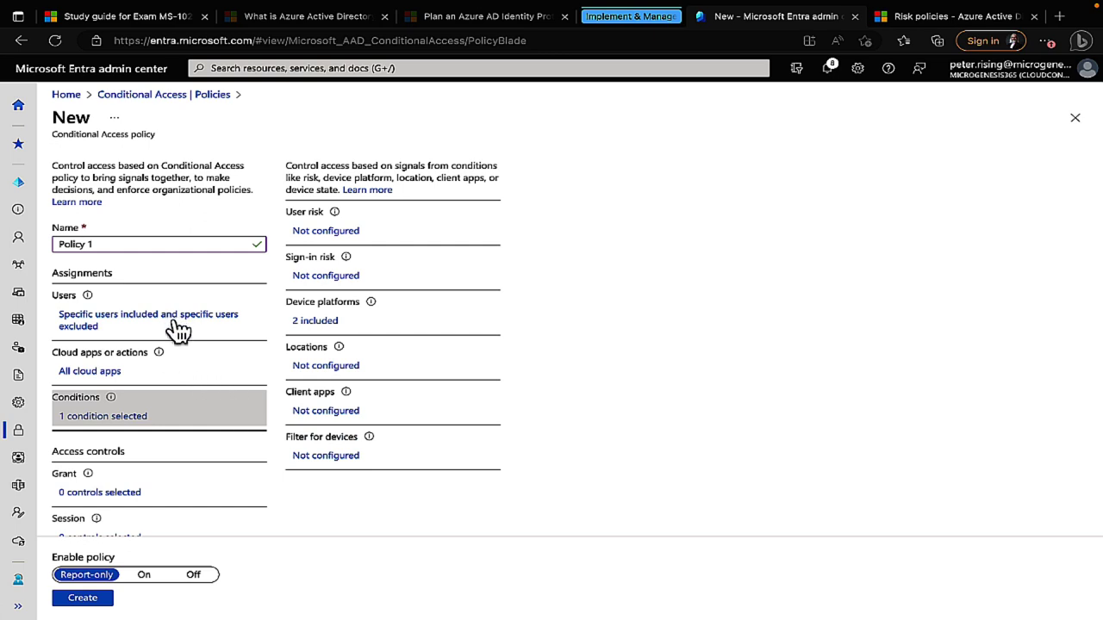
Step: Under the policy's Grant access controls, enable Require authentication strength
scroll(191, 413, down, 1)
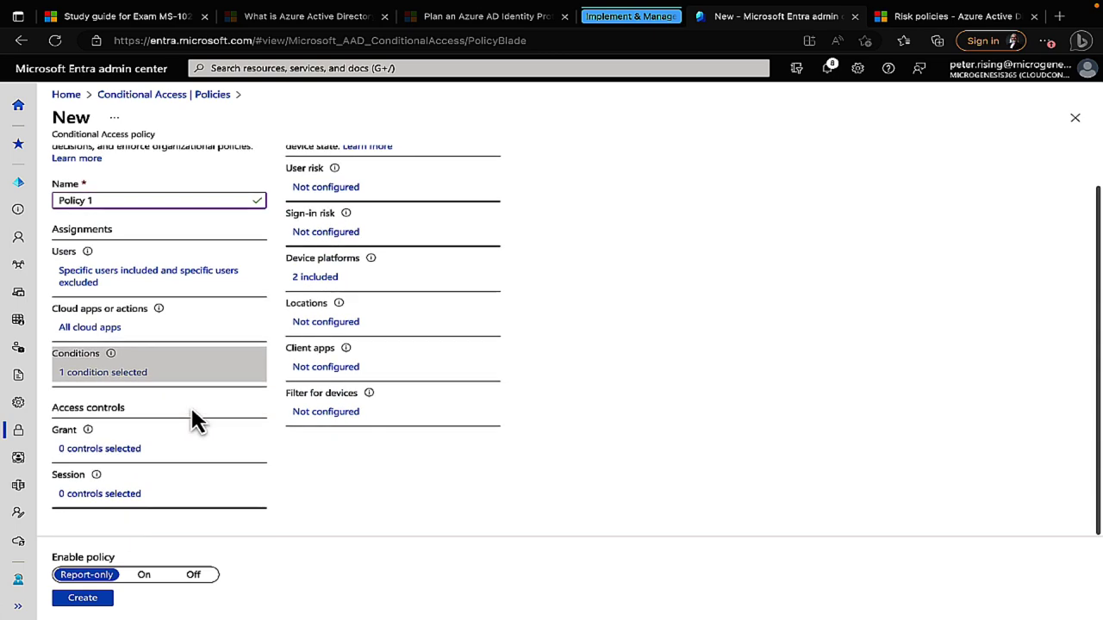
click(102, 449)
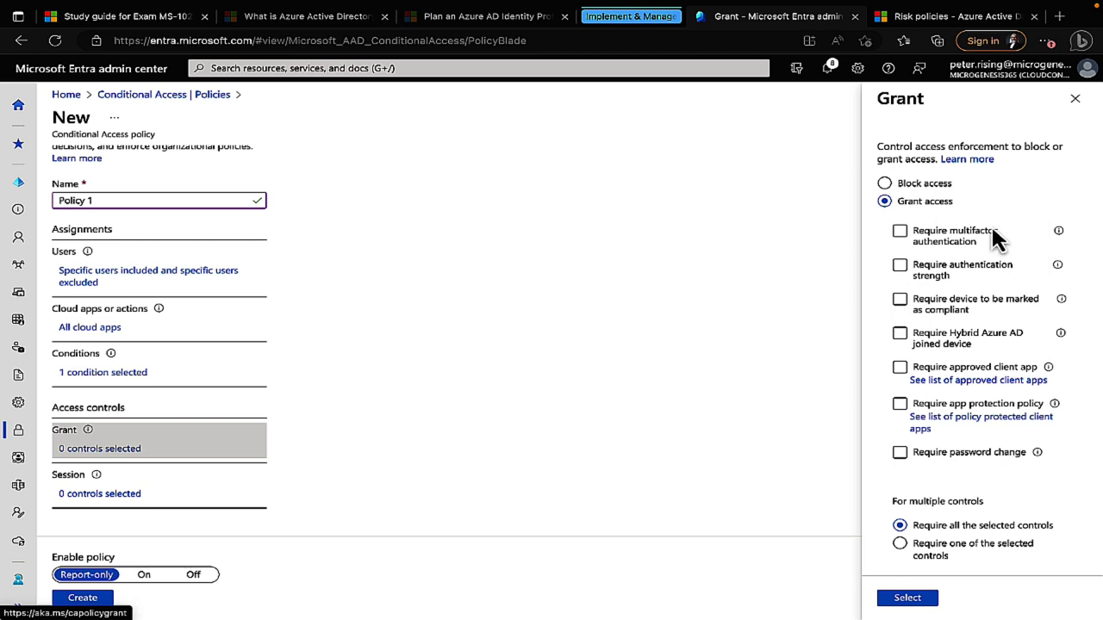
click(906, 242)
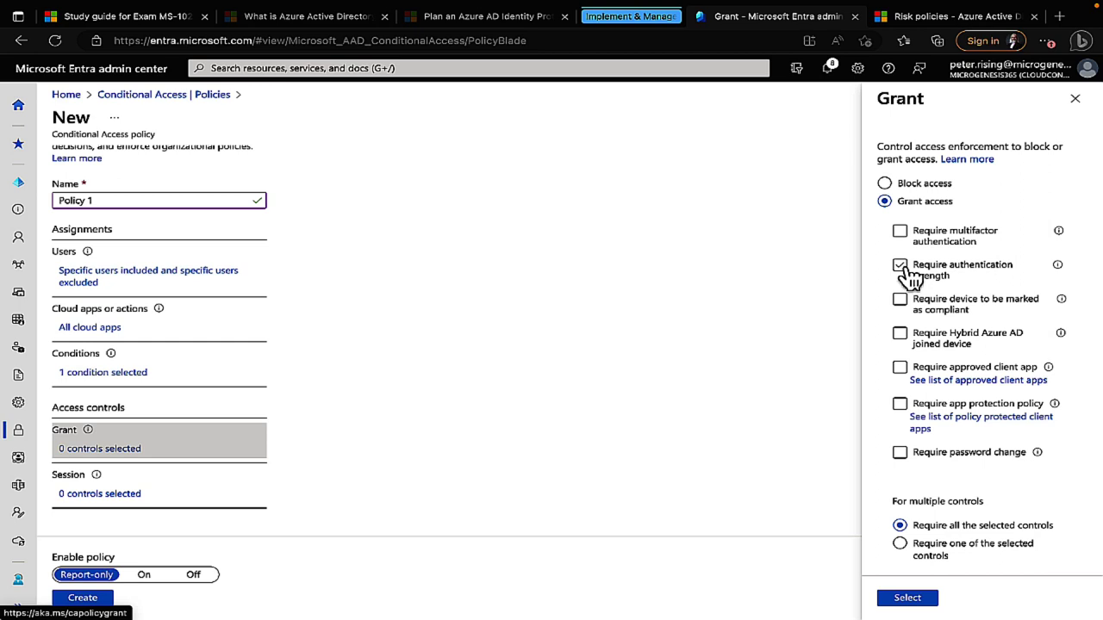
click(900, 266)
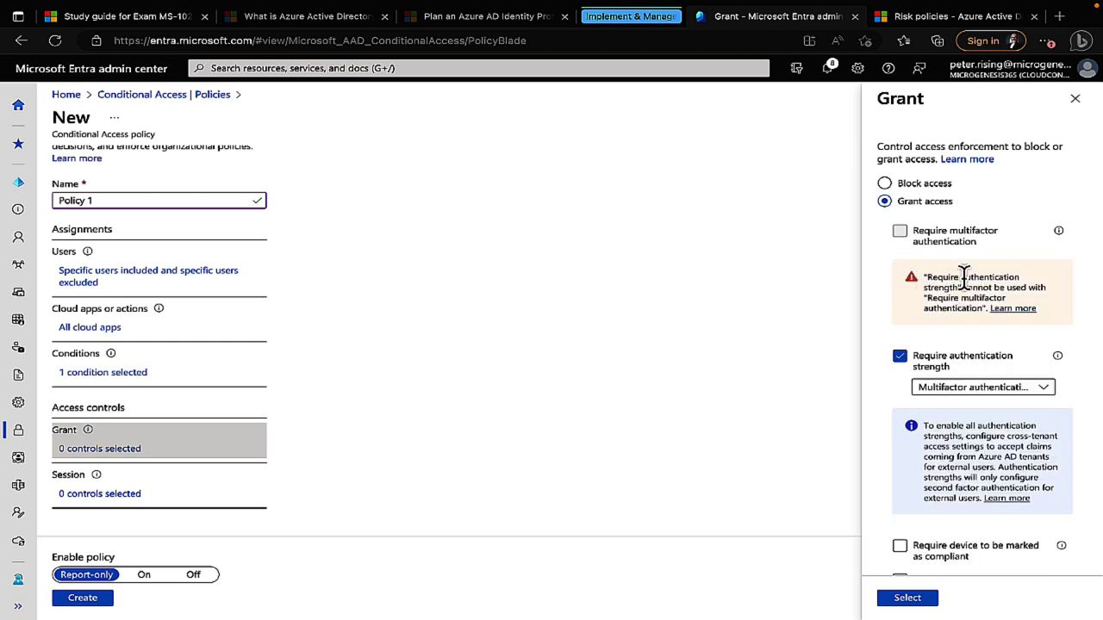
scroll(974, 337, down, 1)
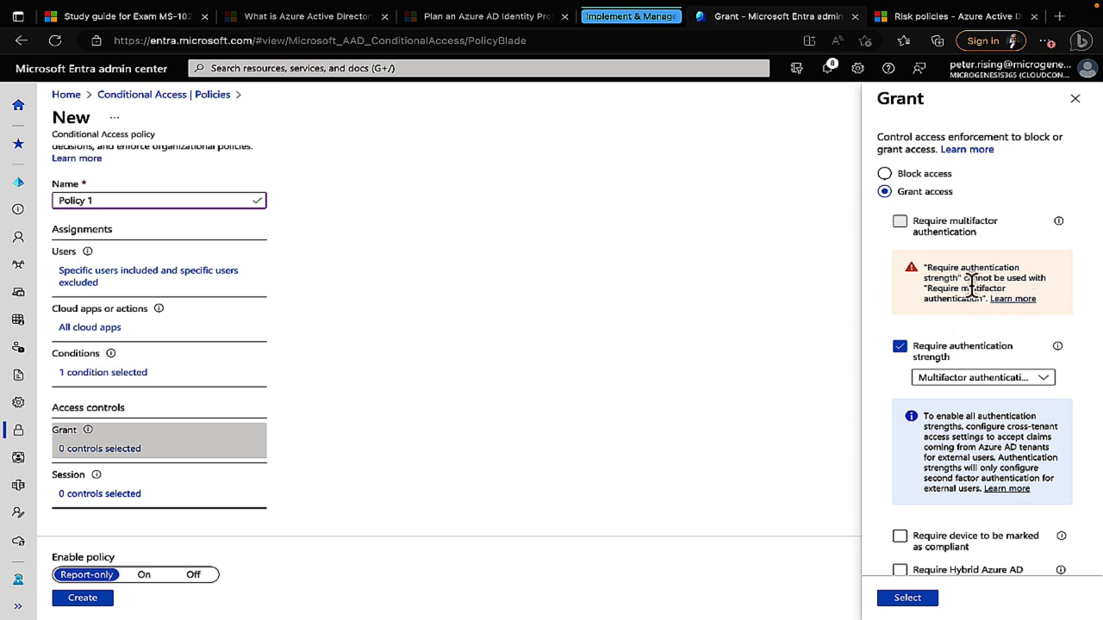
double_click(898, 219)
click(884, 262)
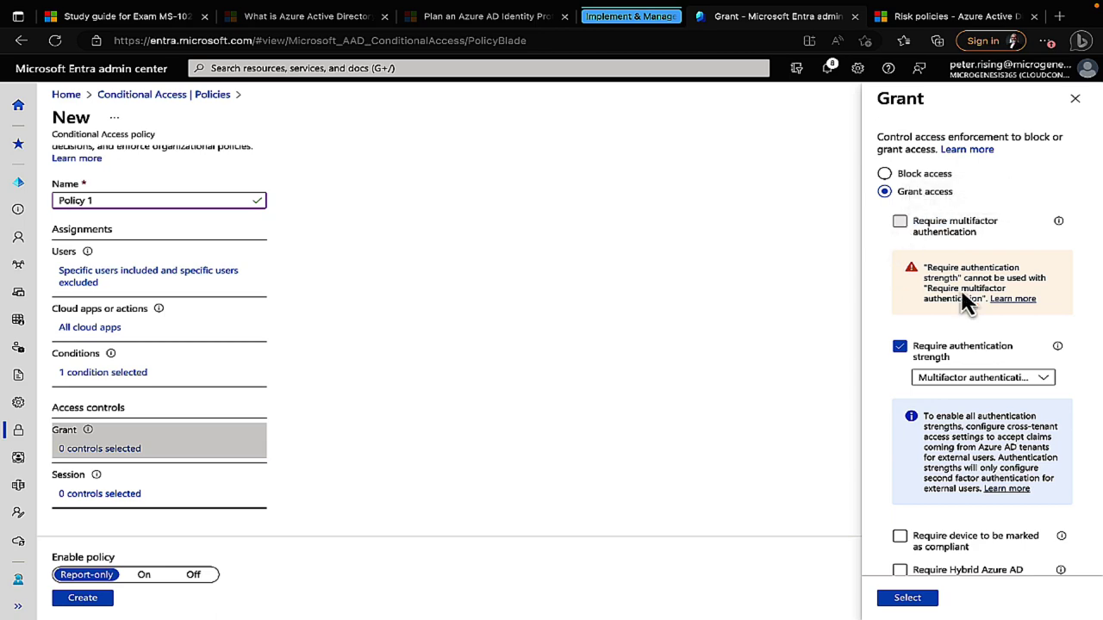
Step: Set the required authentication strength to Passwordless MFA
scroll(987, 346, down, 1)
scroll(987, 345, down, 3)
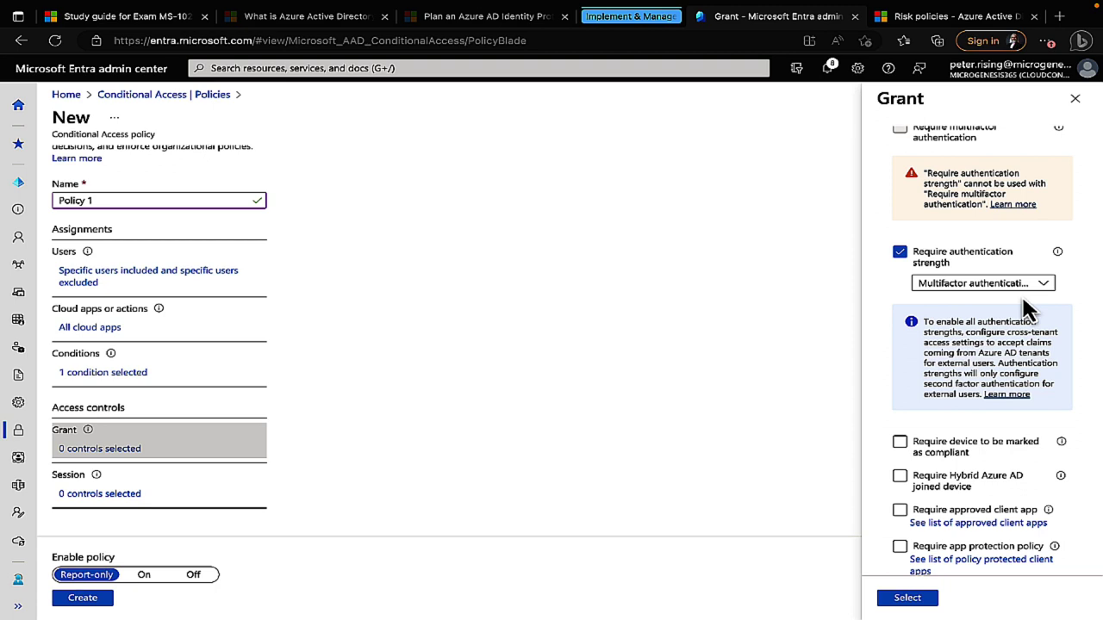
click(1046, 286)
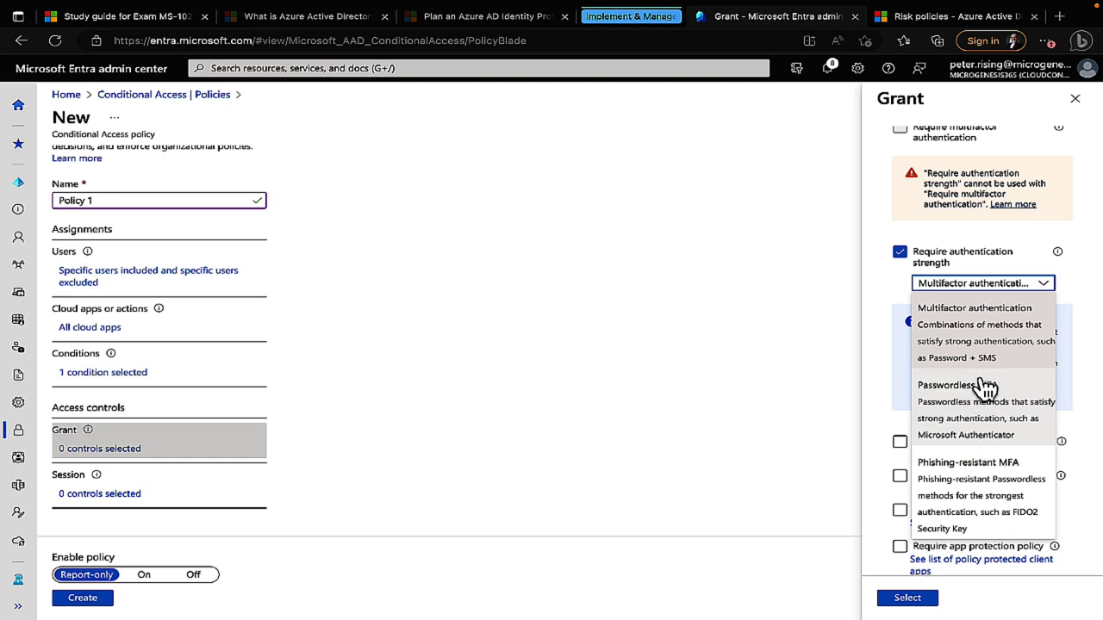
click(973, 422)
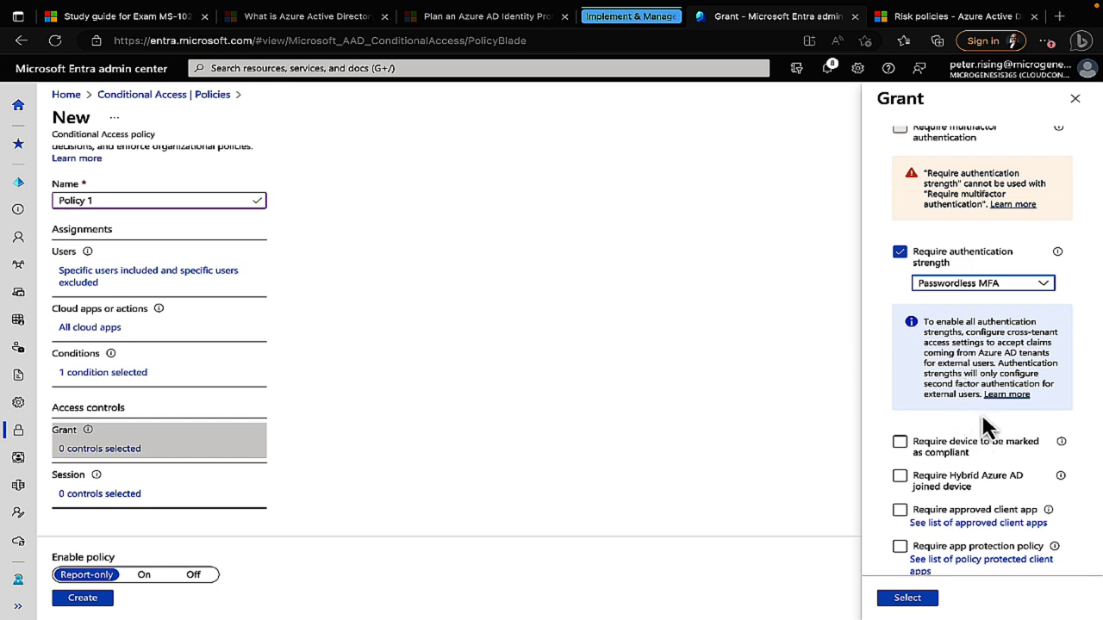
Step: Examine the remaining grant controls for device compliance, hybrid join, approved apps, app protection and password change, plus the multiple-controls options
scroll(977, 433, down, 3)
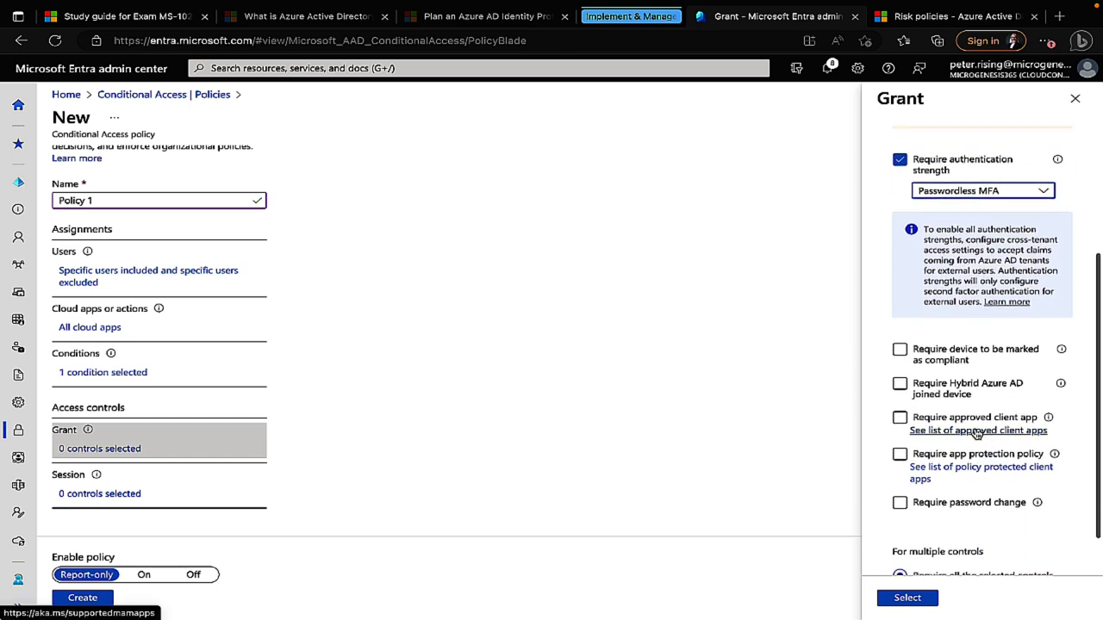
scroll(976, 433, down, 1)
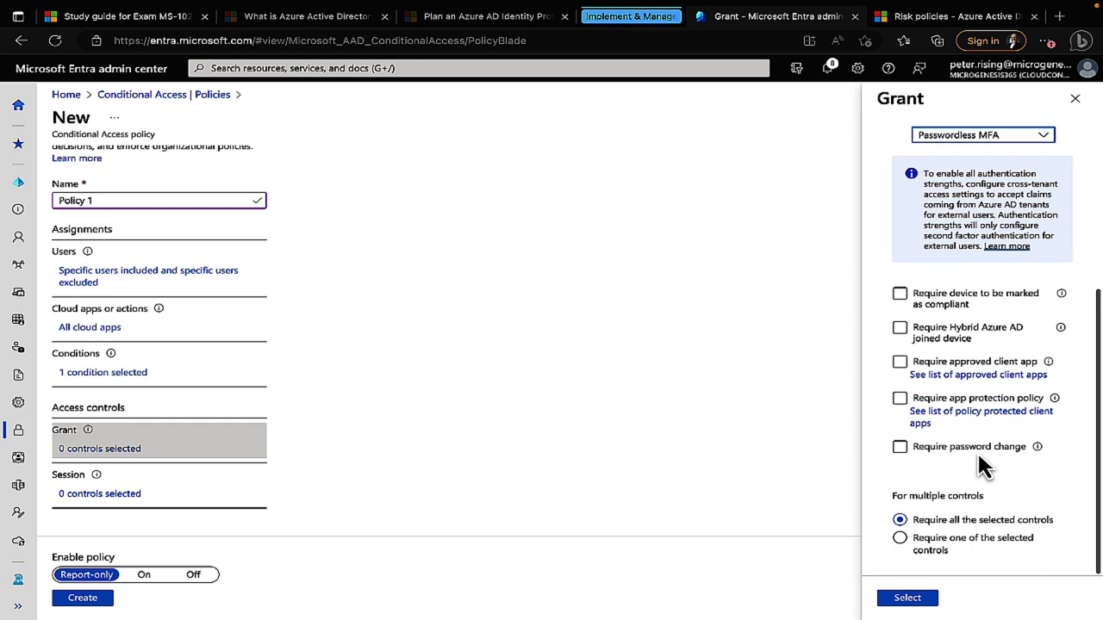
click(963, 329)
click(961, 328)
click(939, 306)
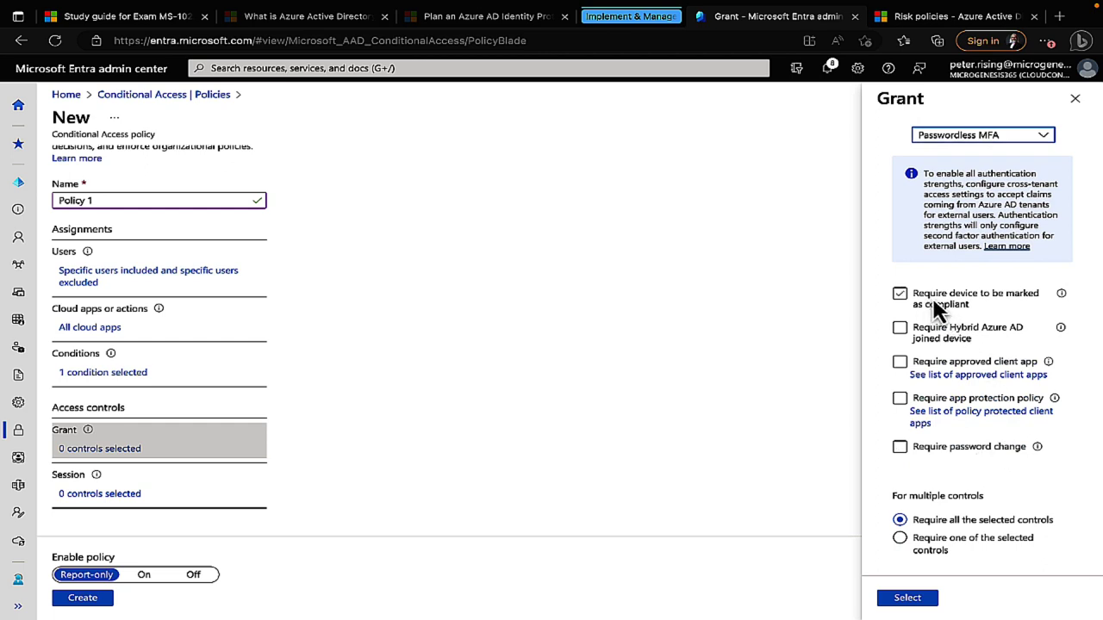
click(980, 301)
click(985, 338)
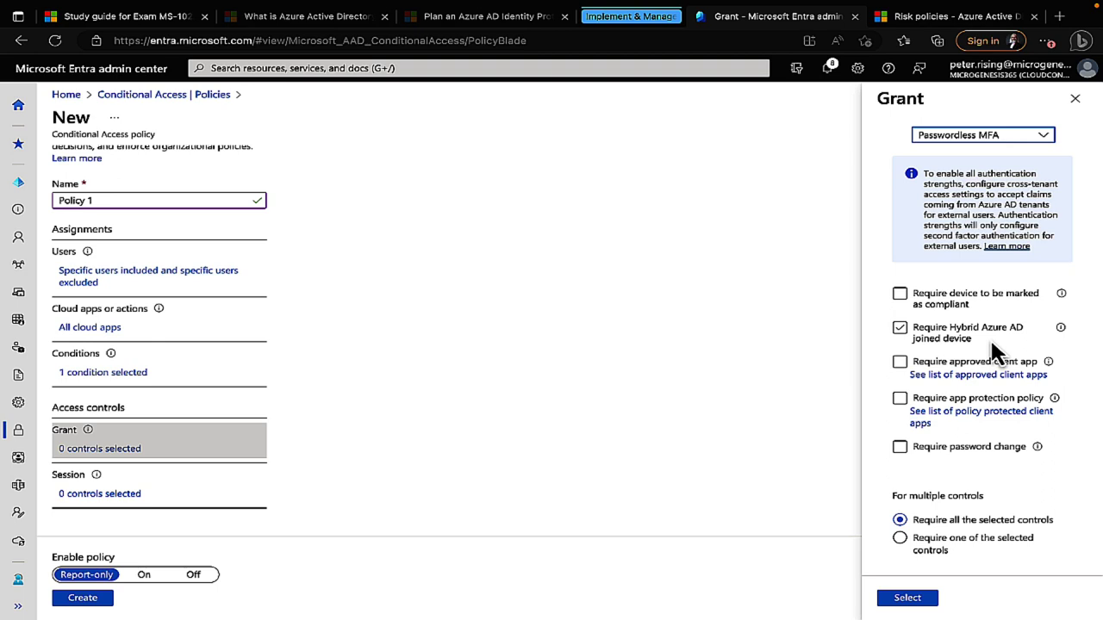
click(991, 361)
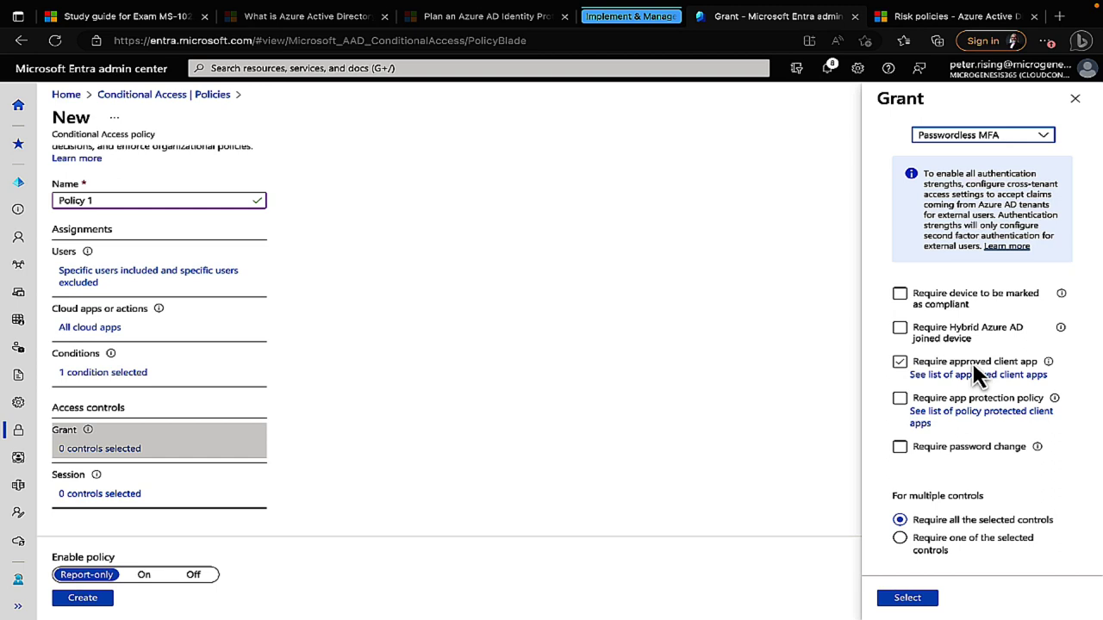
click(969, 399)
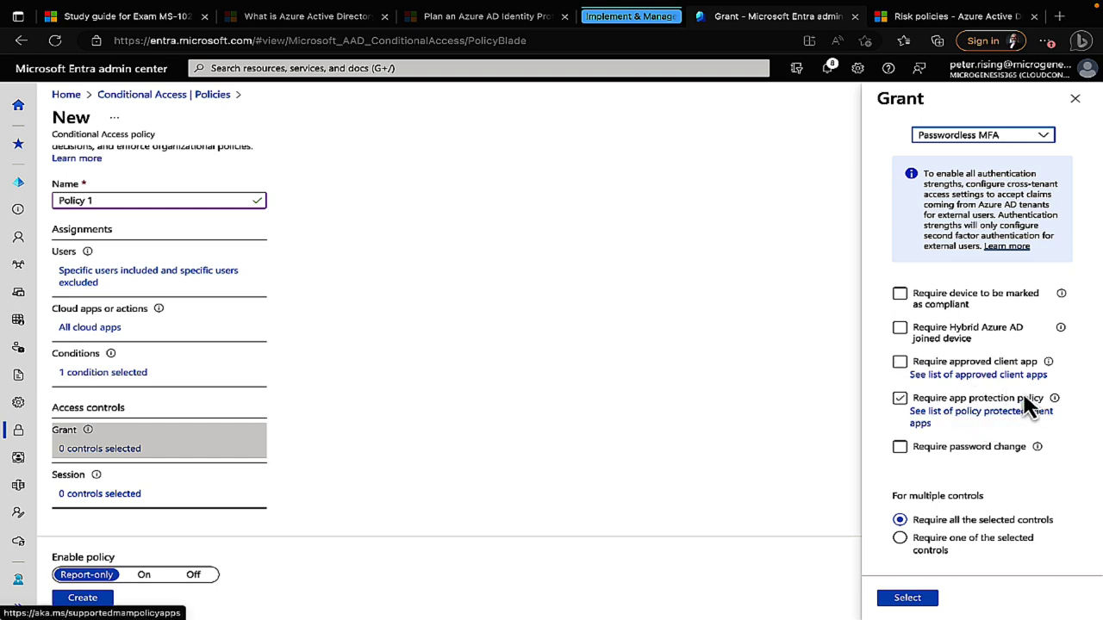
click(972, 398)
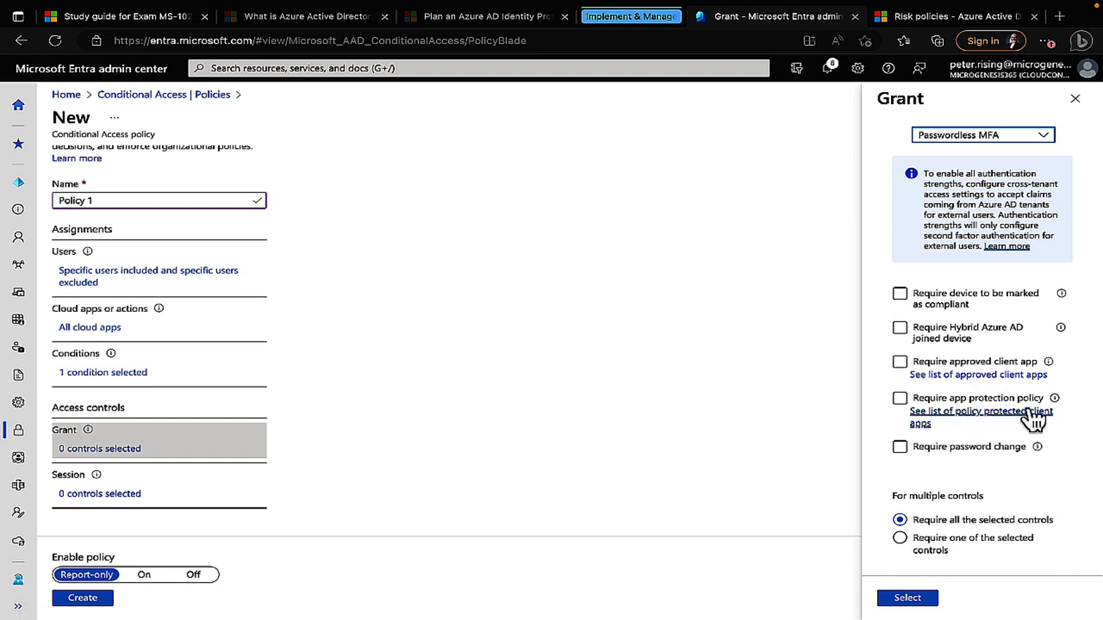
mouse_move(1059, 400)
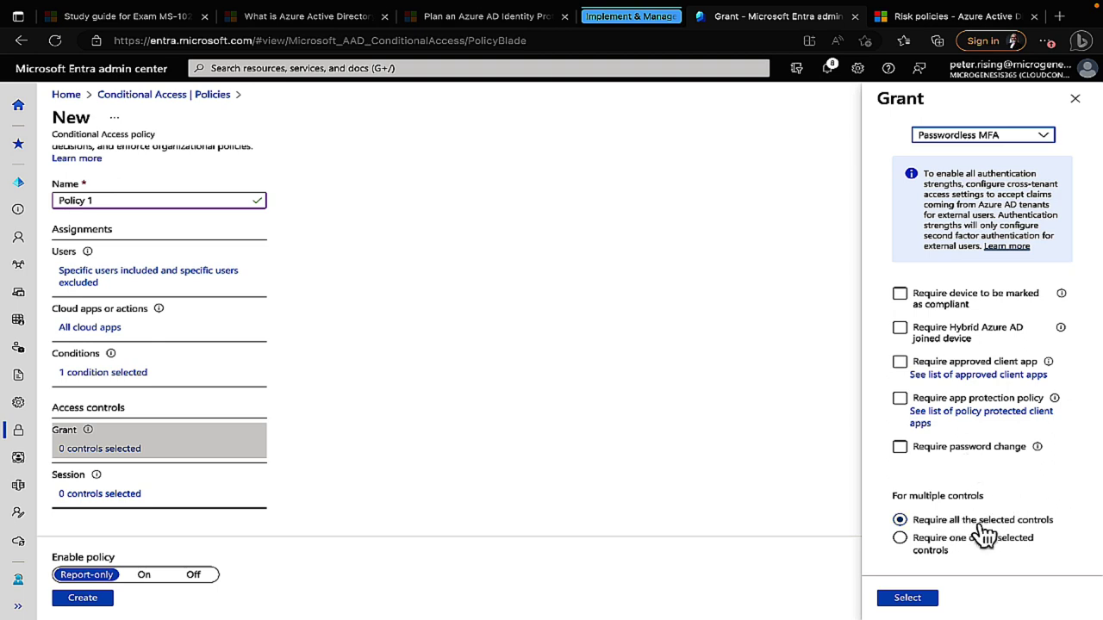
scroll(963, 325, up, 3)
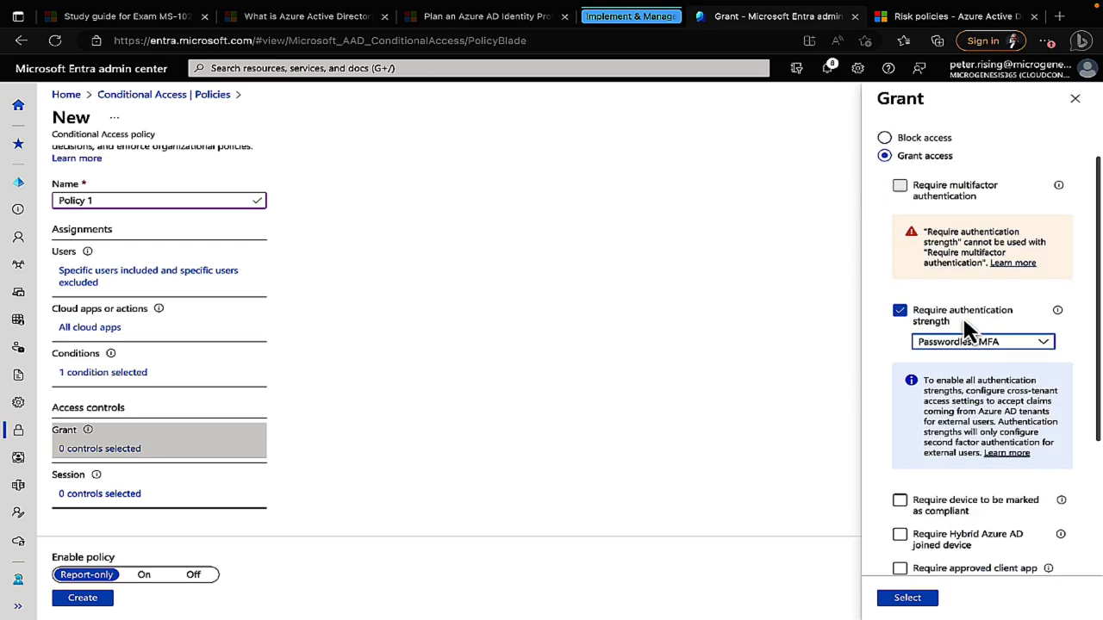
scroll(963, 326, down, 3)
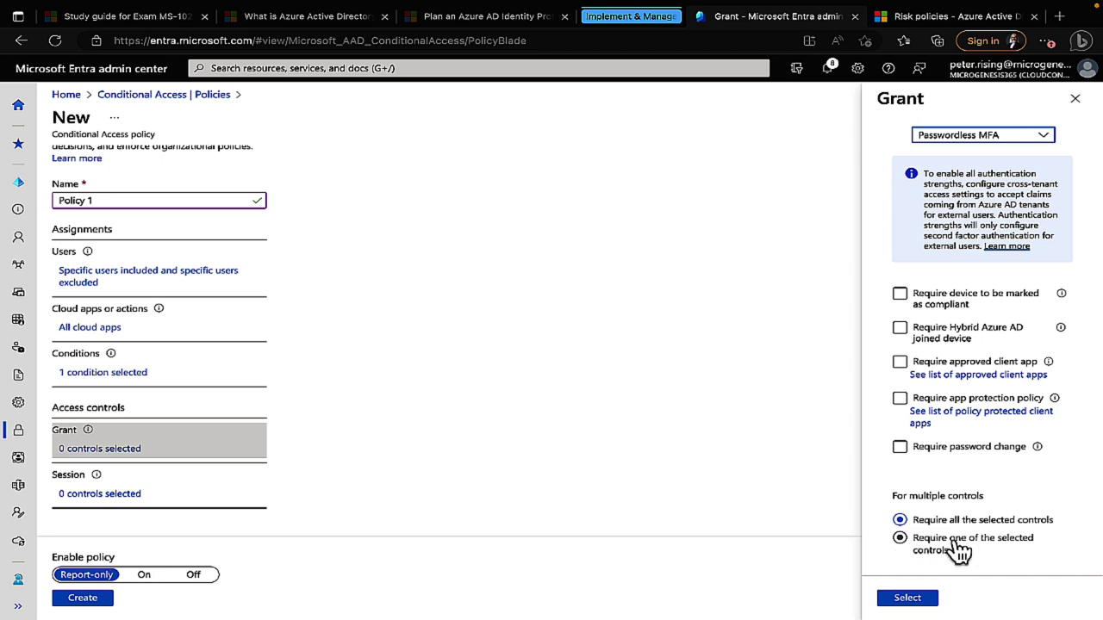
Step: Apply the configured grant controls to Policy 1
click(907, 598)
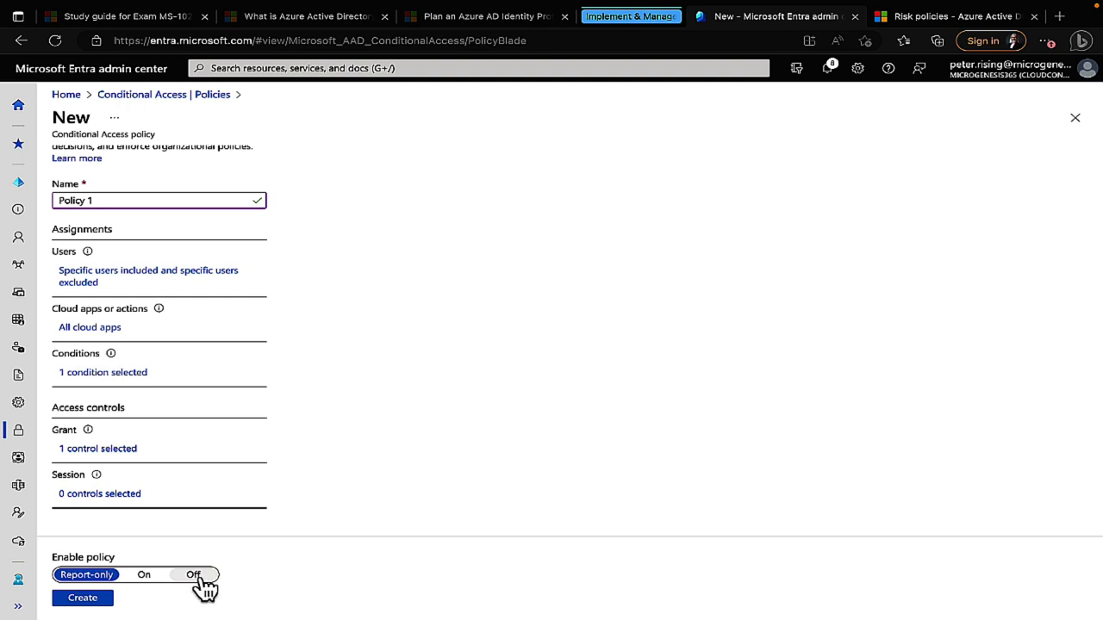
Step: Examine the policy's session controls for app enforced restrictions, Conditional Access App Control, sign-in frequency and persistent browser session
click(92, 500)
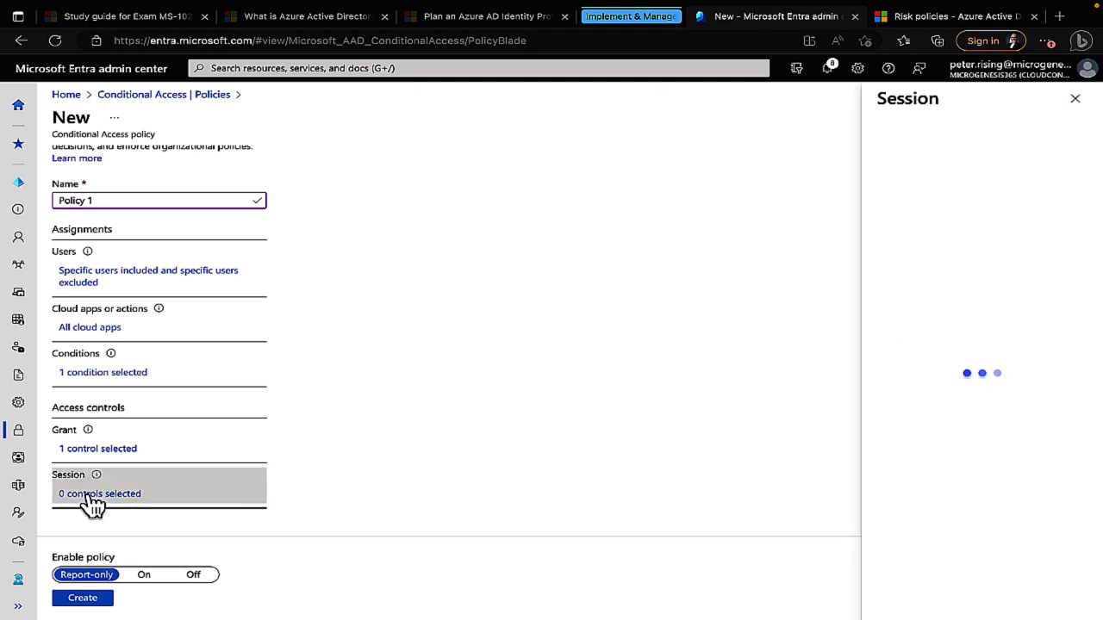
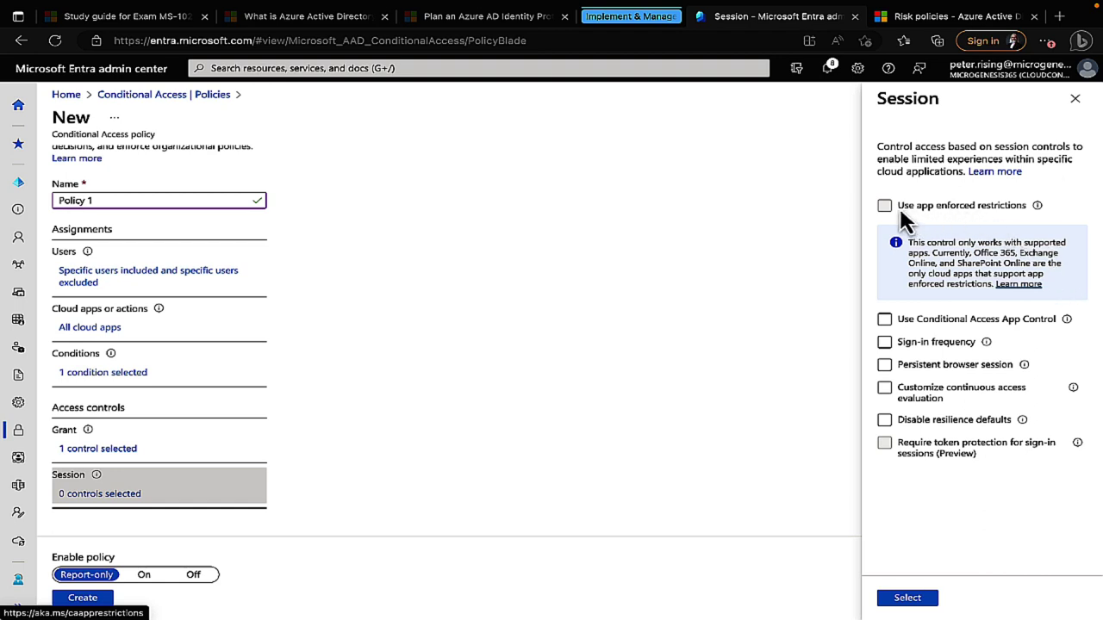
mouse_move(1040, 209)
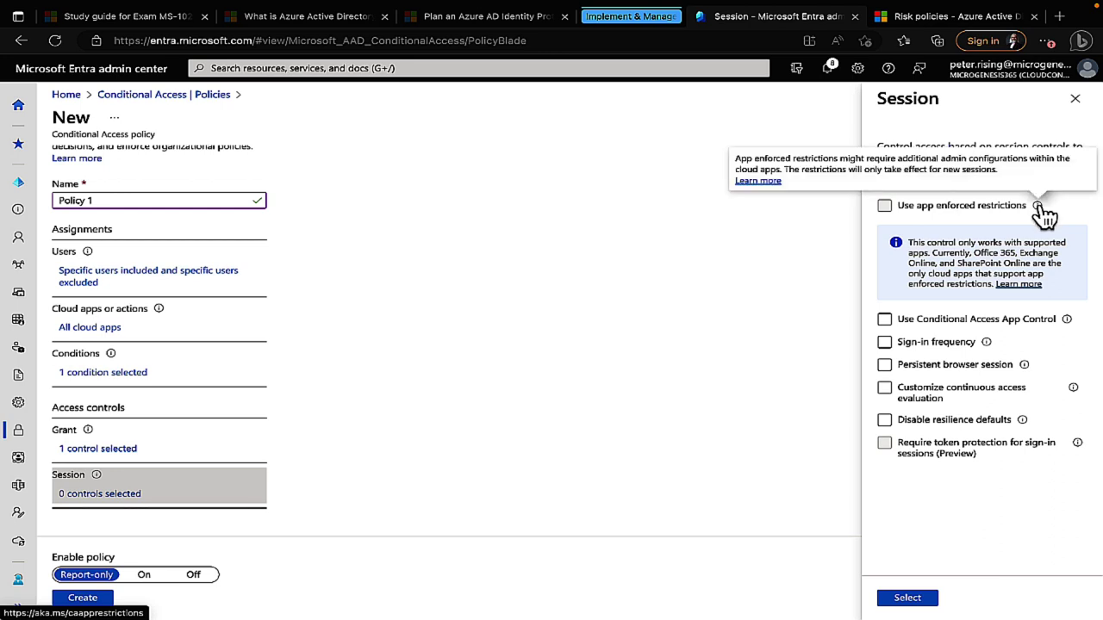
click(980, 319)
click(965, 319)
mouse_move(1067, 322)
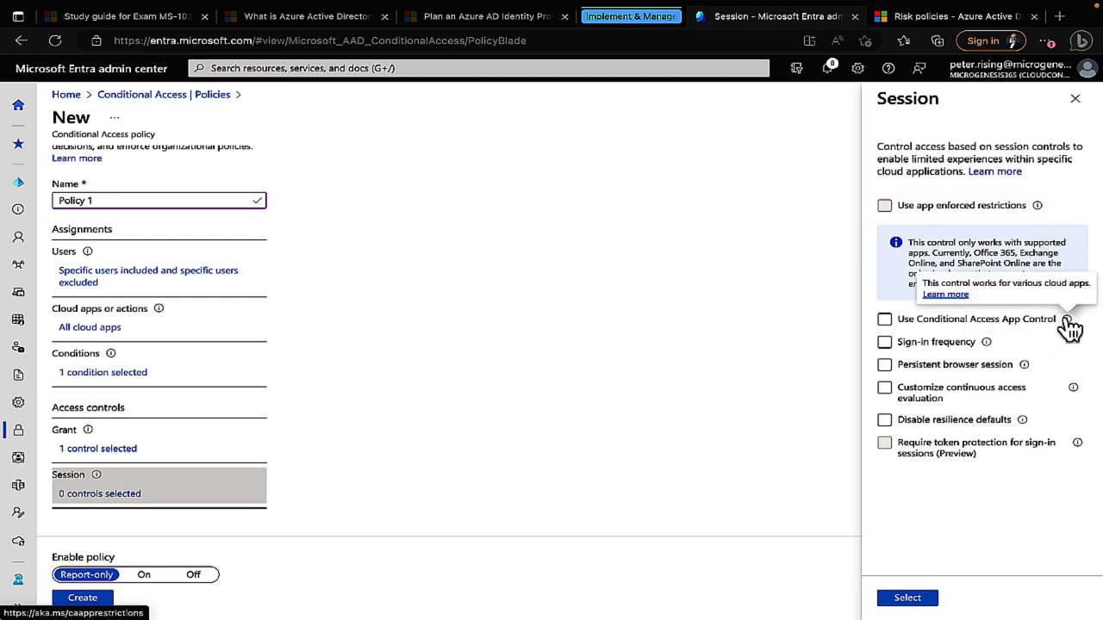
mouse_move(988, 344)
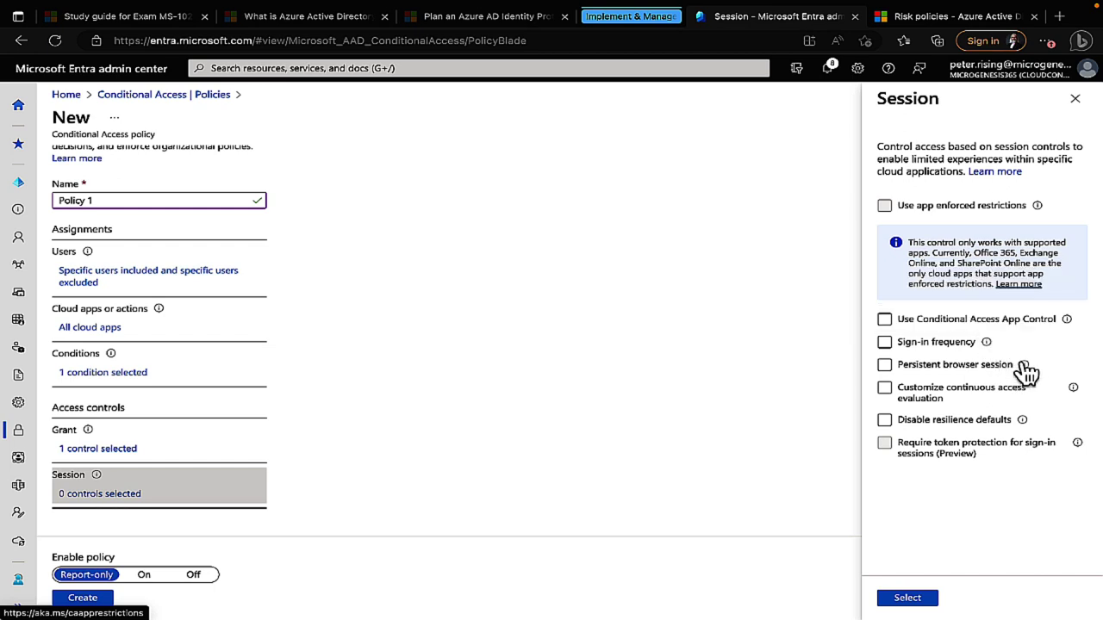
mouse_move(1029, 372)
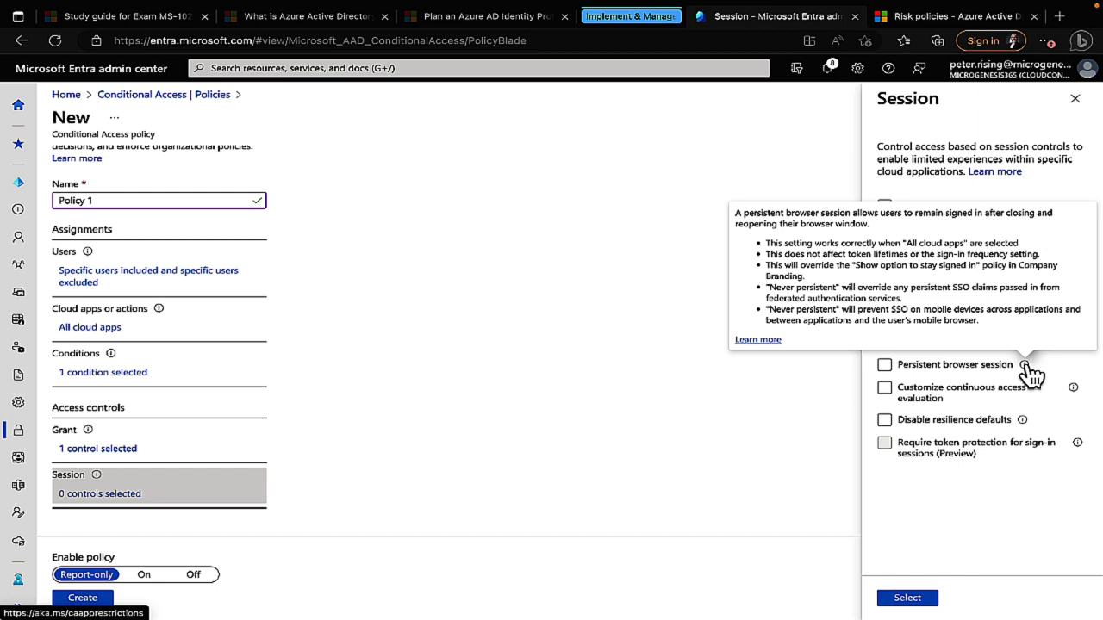
Step: Examine the session controls for continuous access evaluation, resilience defaults and token protection, and leave the session settings without applying any
click(1024, 392)
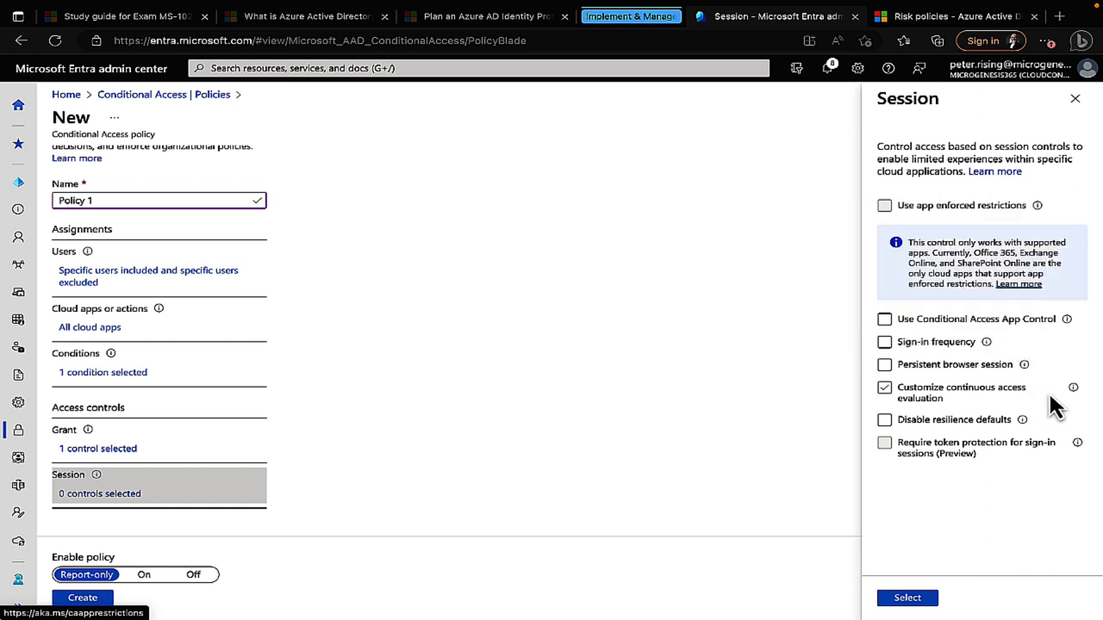
click(1075, 389)
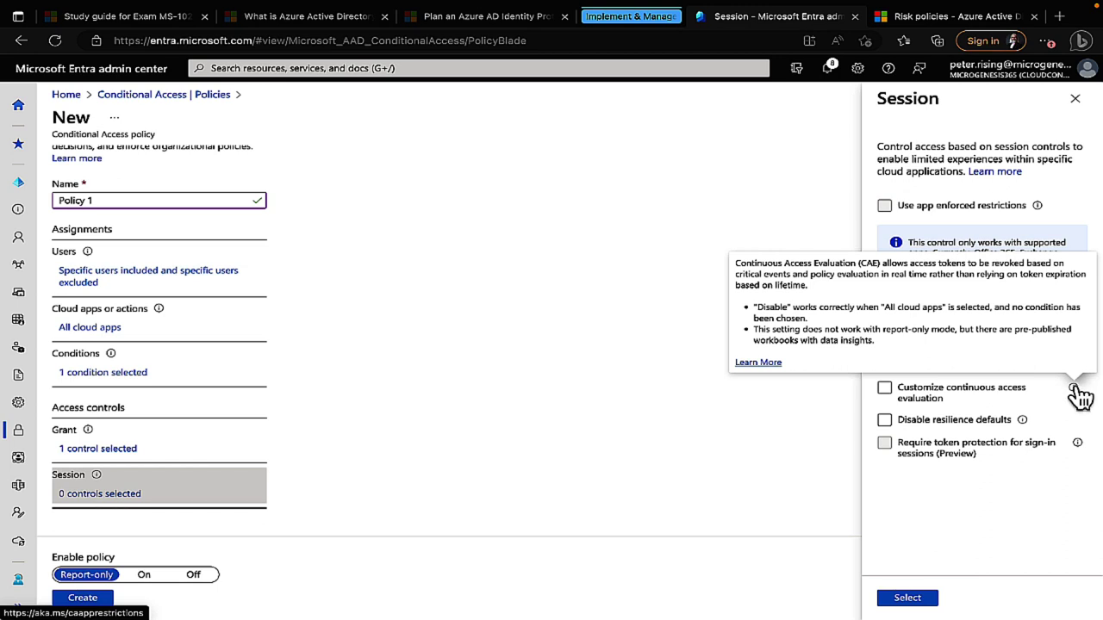
click(983, 421)
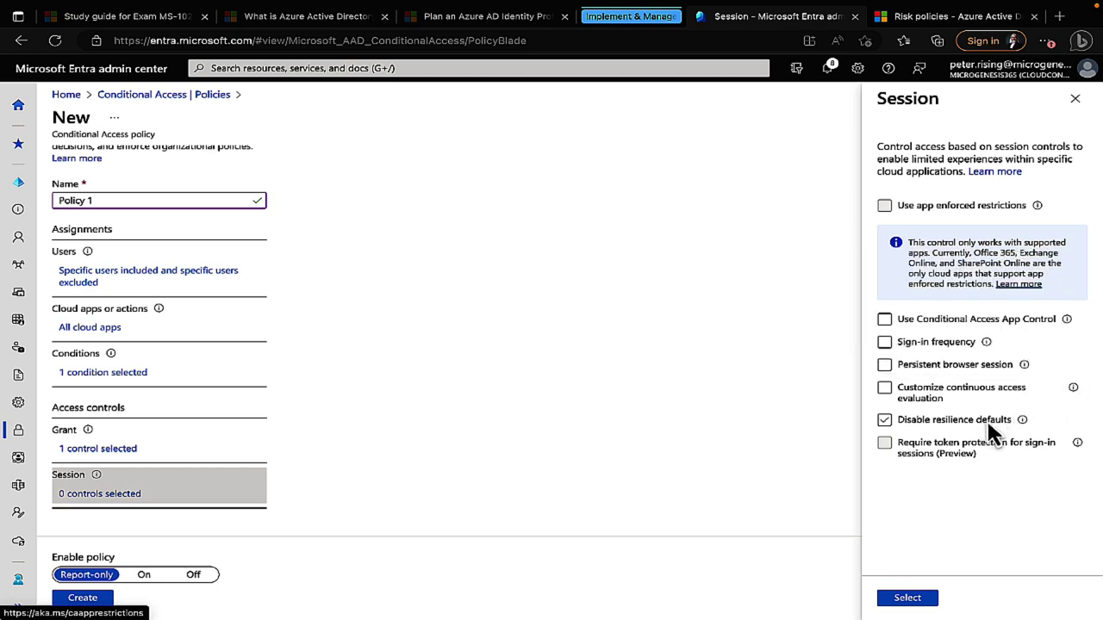
click(1005, 420)
mouse_move(1022, 421)
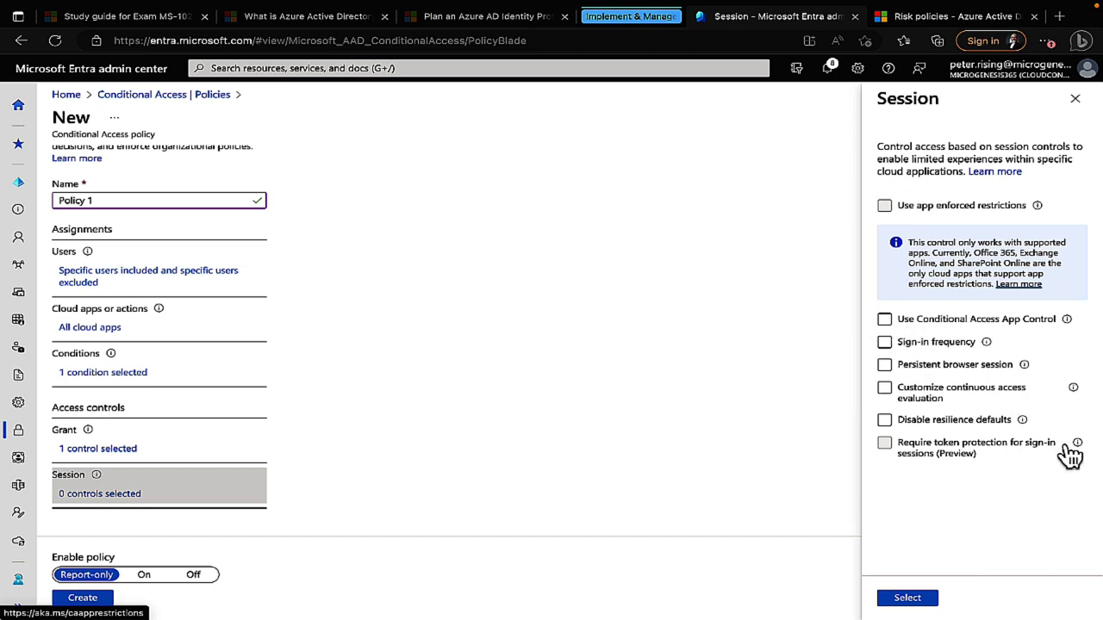
mouse_move(1078, 445)
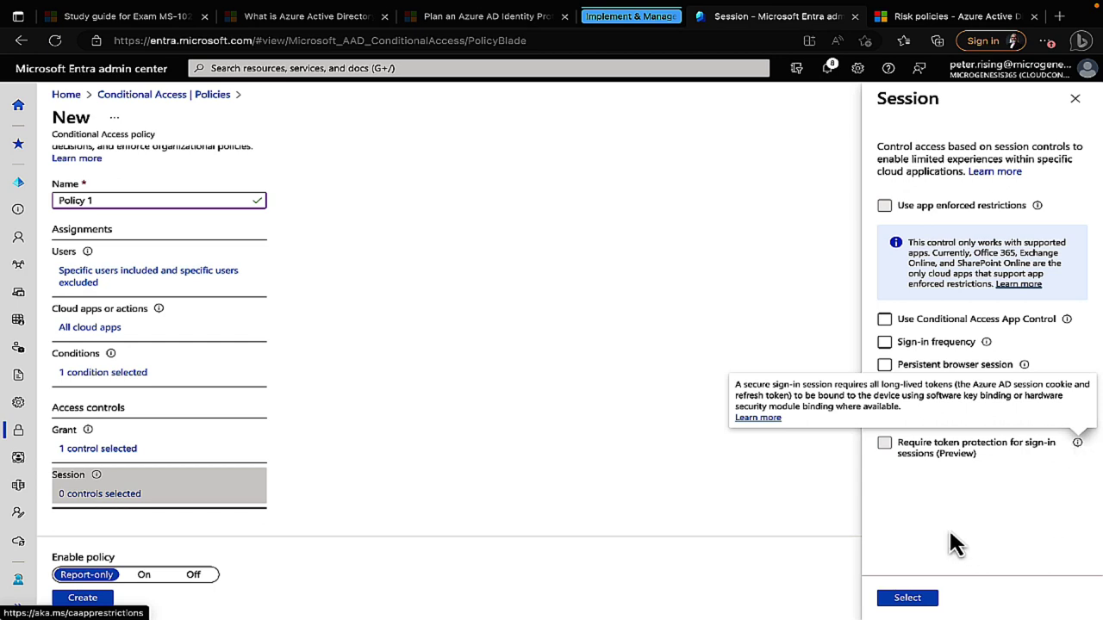
click(1073, 100)
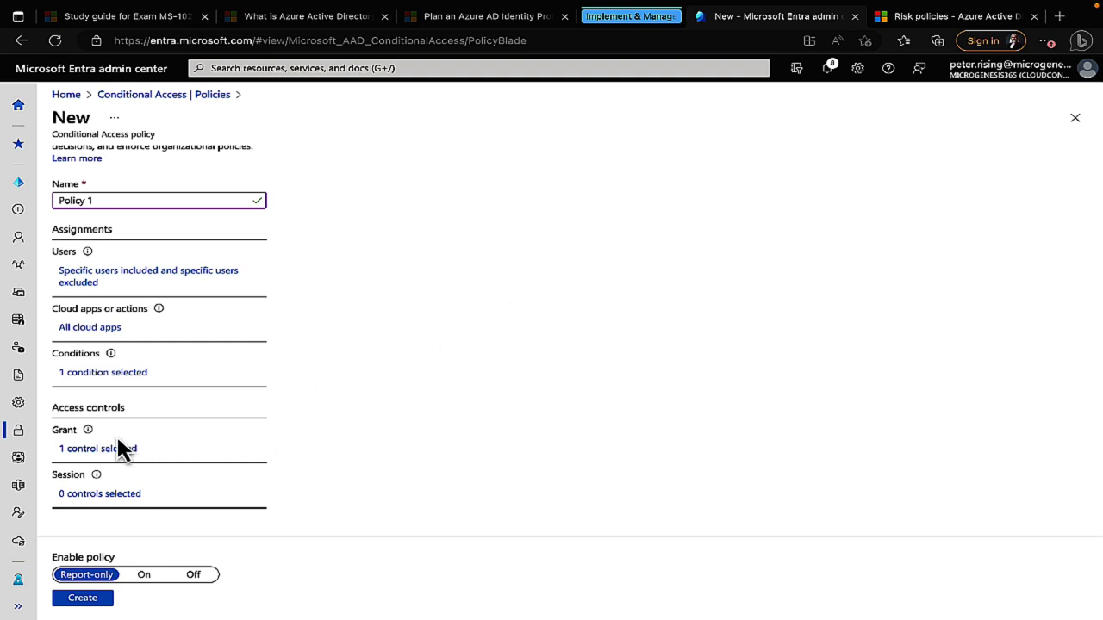
Step: Create Policy 1 in Report-only mode
click(85, 603)
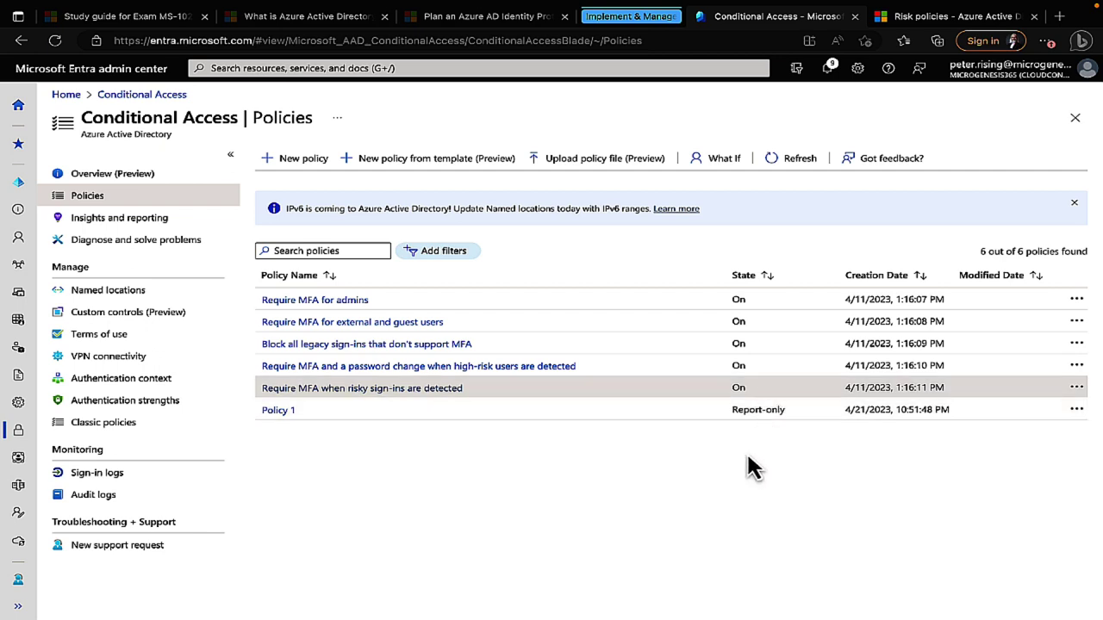
Step: Examine the Secure foundation policy templates and the policy summary of the Securing security info registration template
click(429, 164)
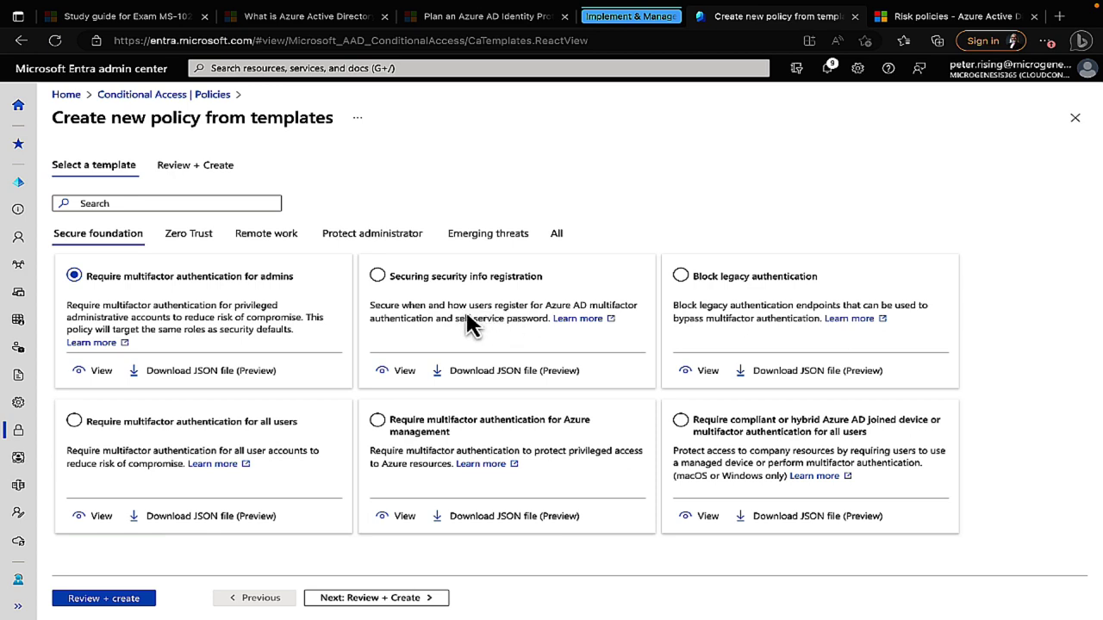
click(546, 431)
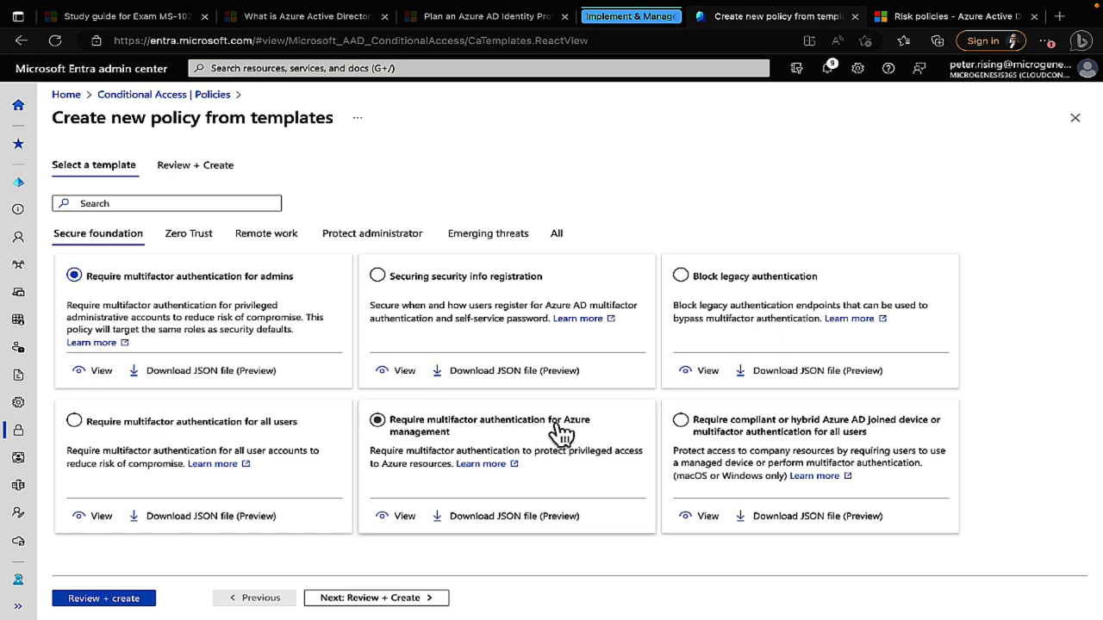
click(378, 419)
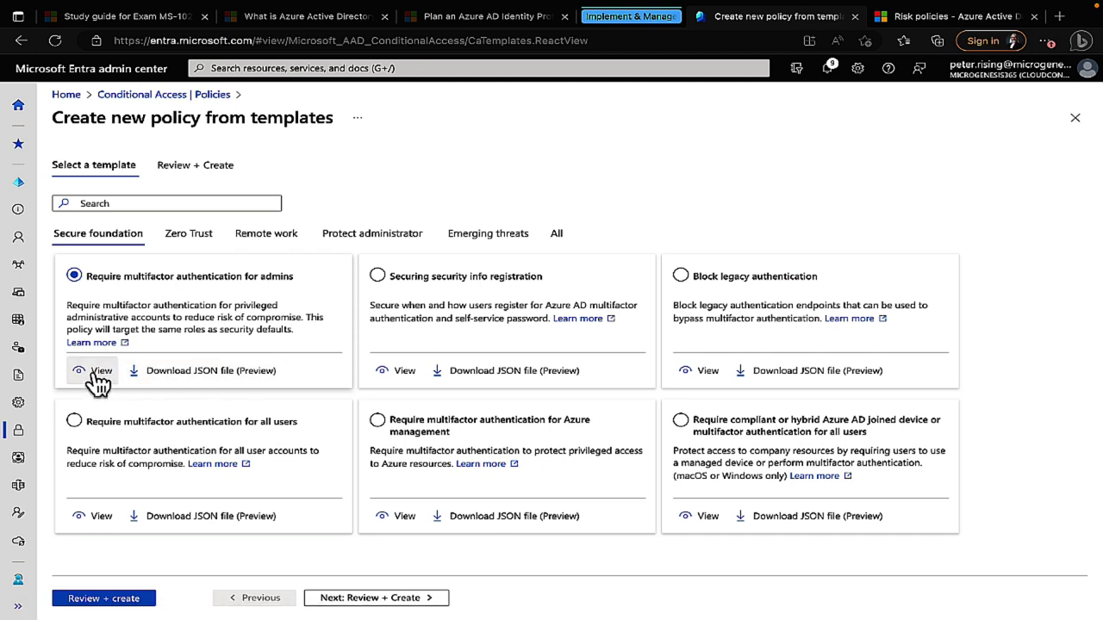
click(398, 376)
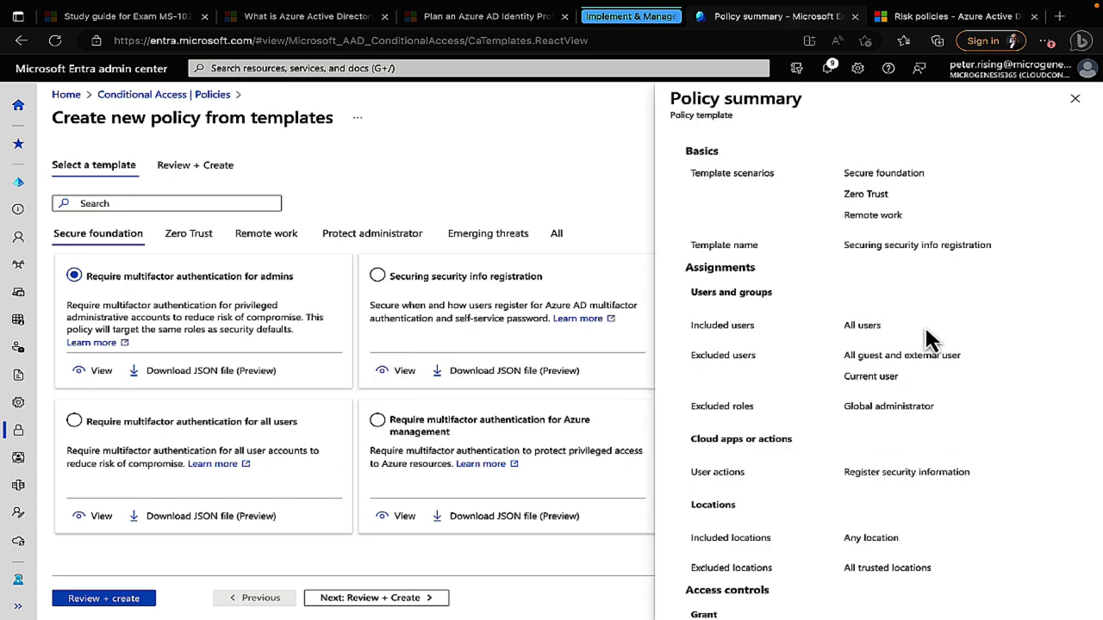
scroll(973, 410, down, 1)
scroll(974, 409, down, 1)
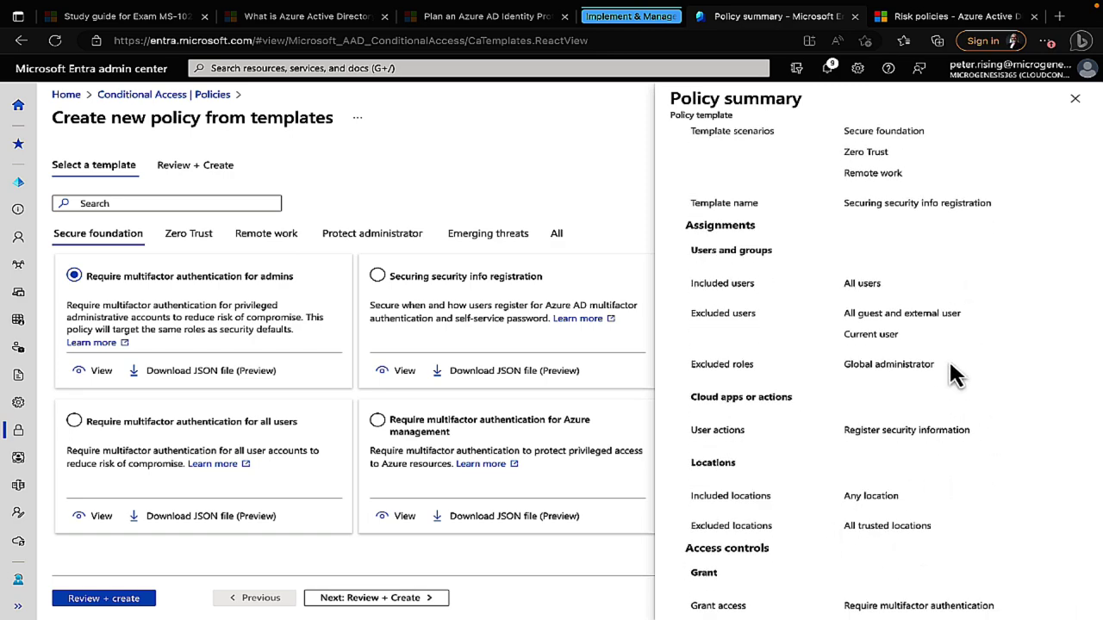
click(1075, 99)
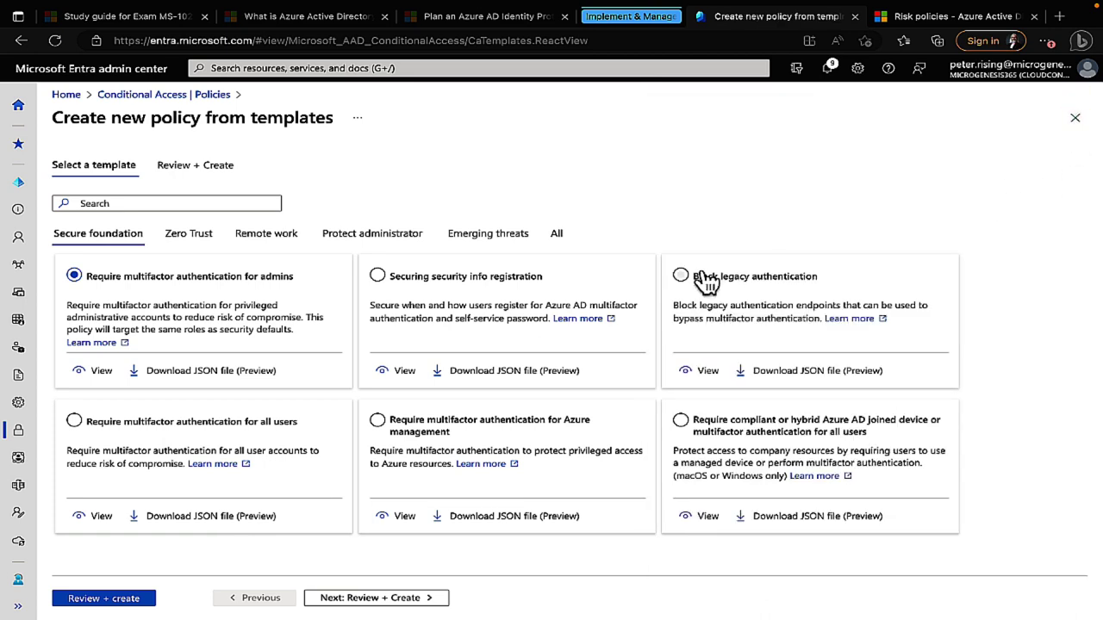
Step: Review the policy settings of the Require multifactor authentication for admins template, and return to the policies list, discarding the unsaved edits
click(193, 174)
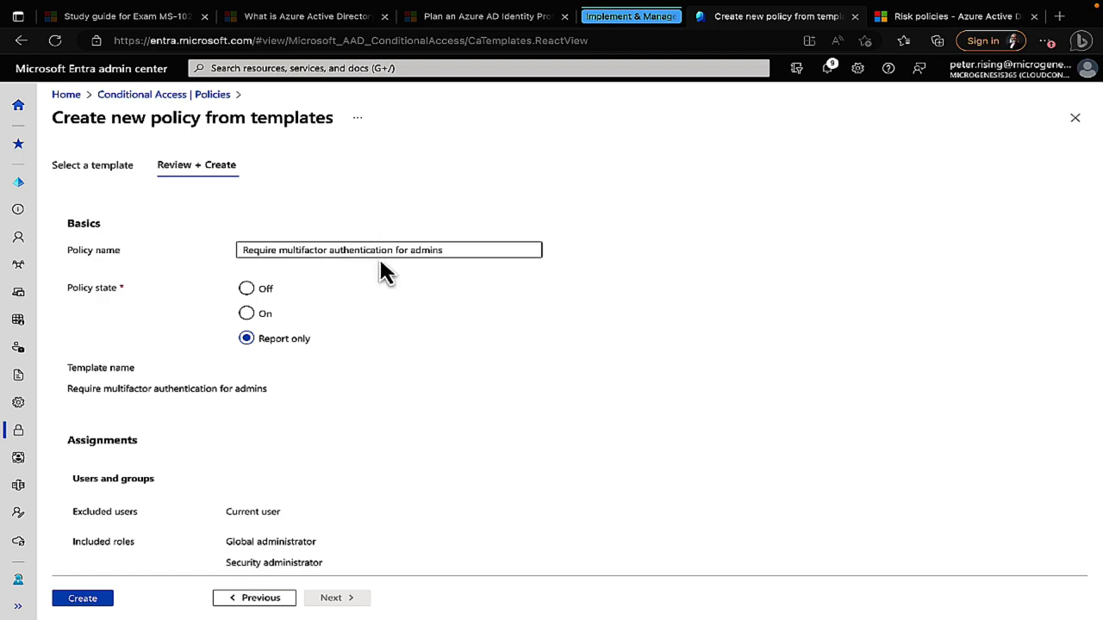
scroll(447, 383, down, 4)
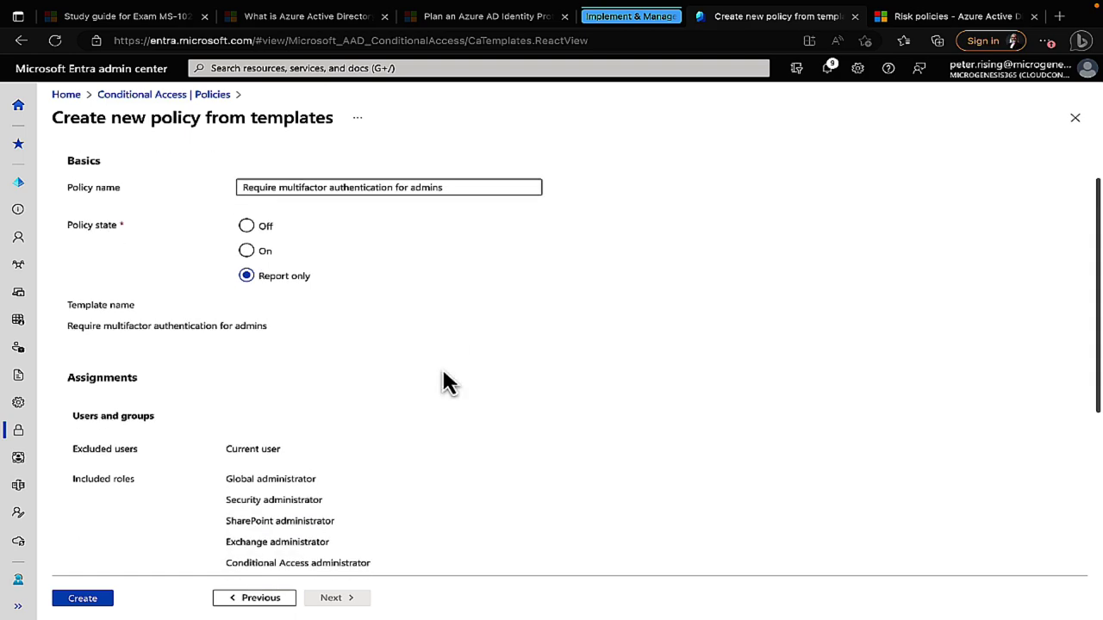
scroll(447, 383, down, 7)
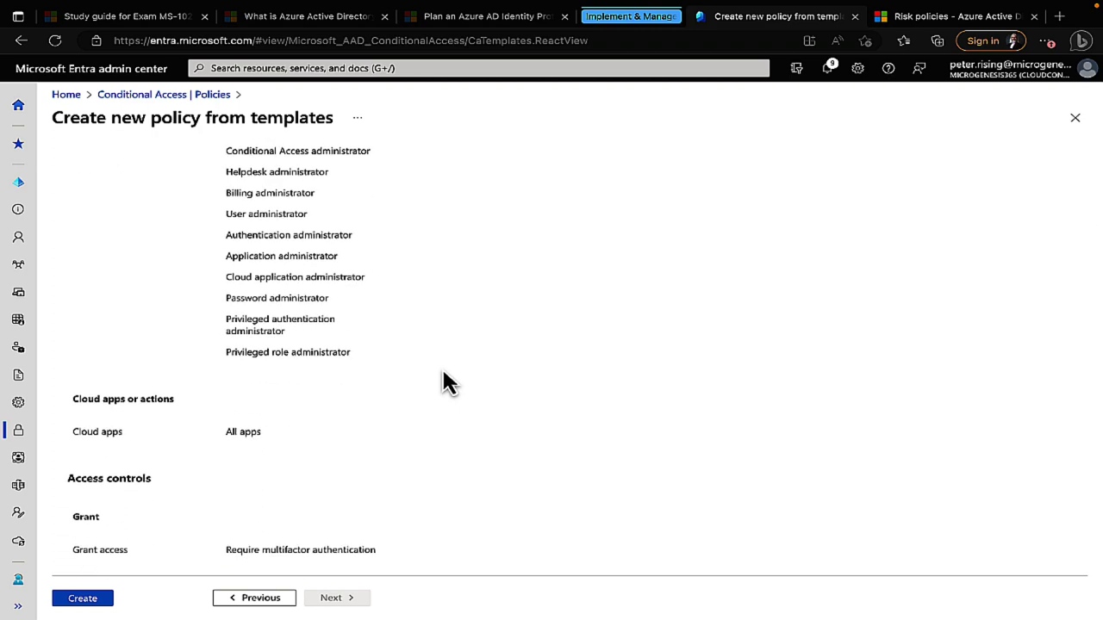
scroll(428, 433, up, 1)
scroll(427, 433, down, 1)
scroll(407, 396, up, 5)
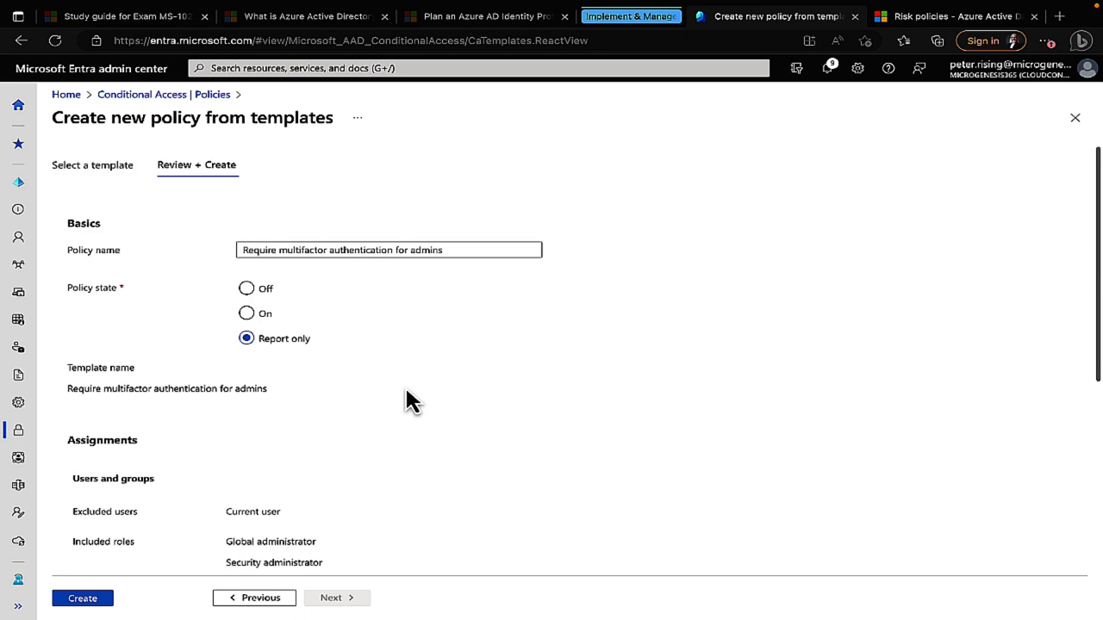
click(181, 96)
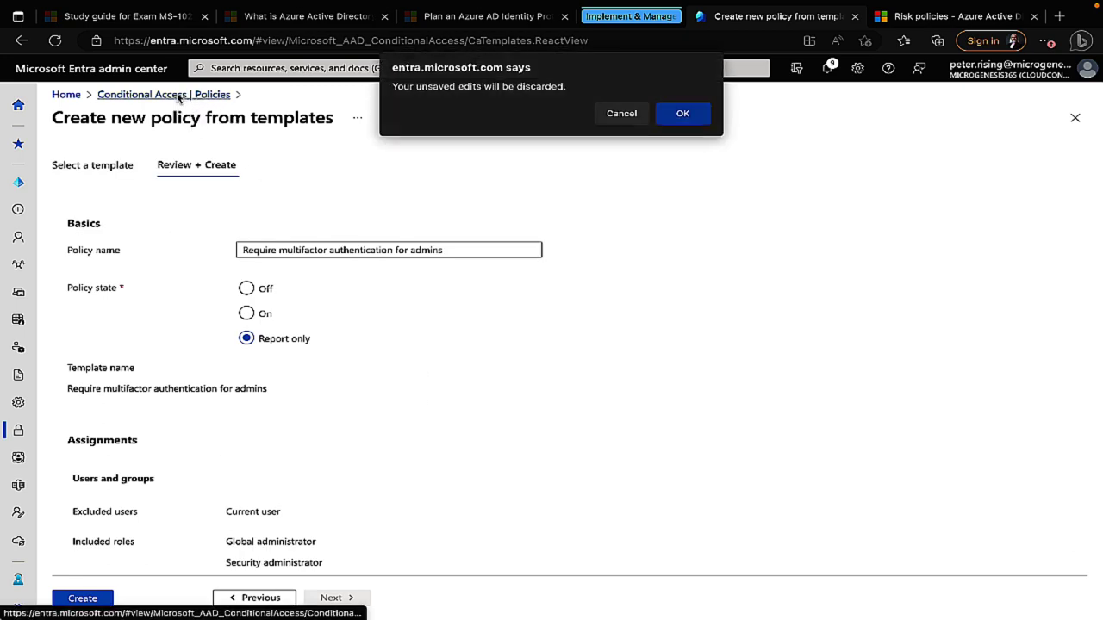
click(677, 119)
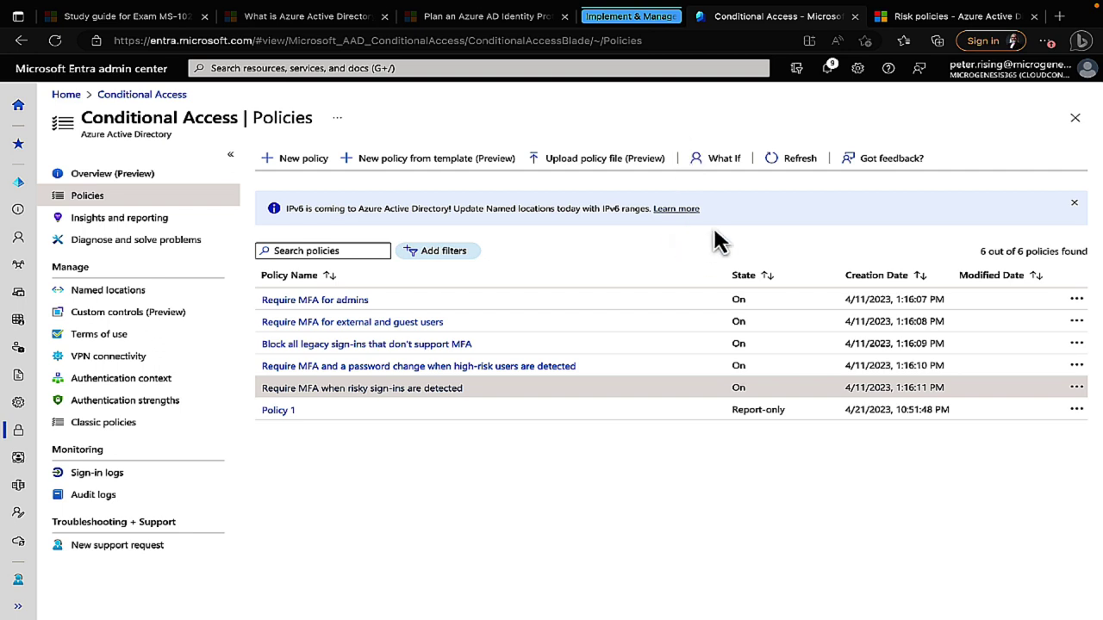
Step: Examine the file and policy state options for uploading a Conditional Access policy file, and close them without uploading
click(614, 167)
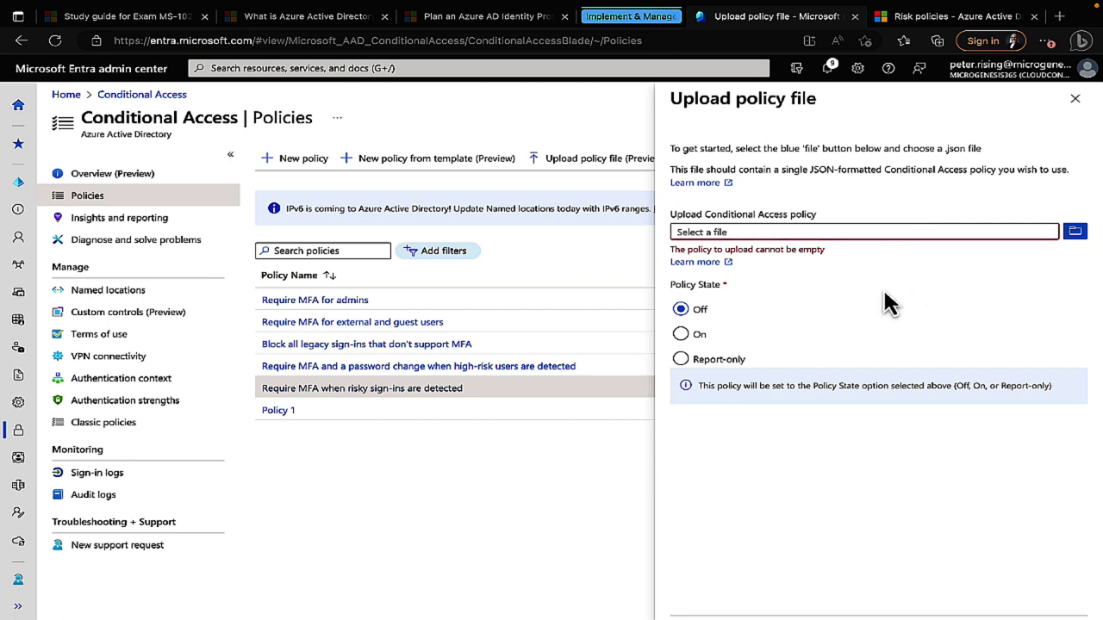
click(1075, 100)
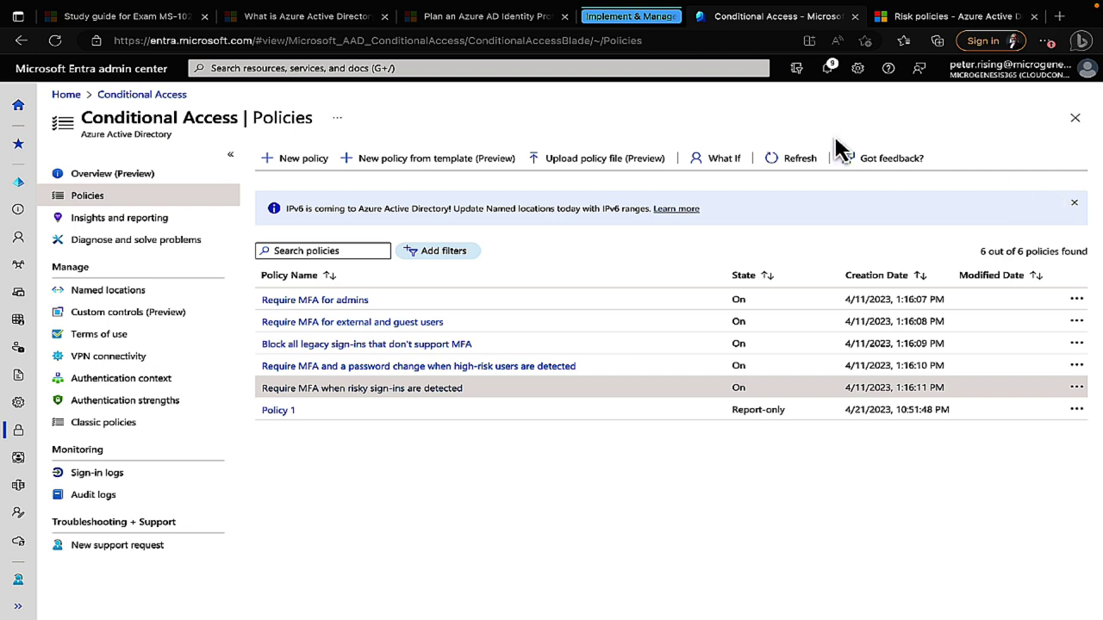
Step: Open the What If tool for Conditional Access and examine its identity, app, location, device and risk conditions
click(715, 160)
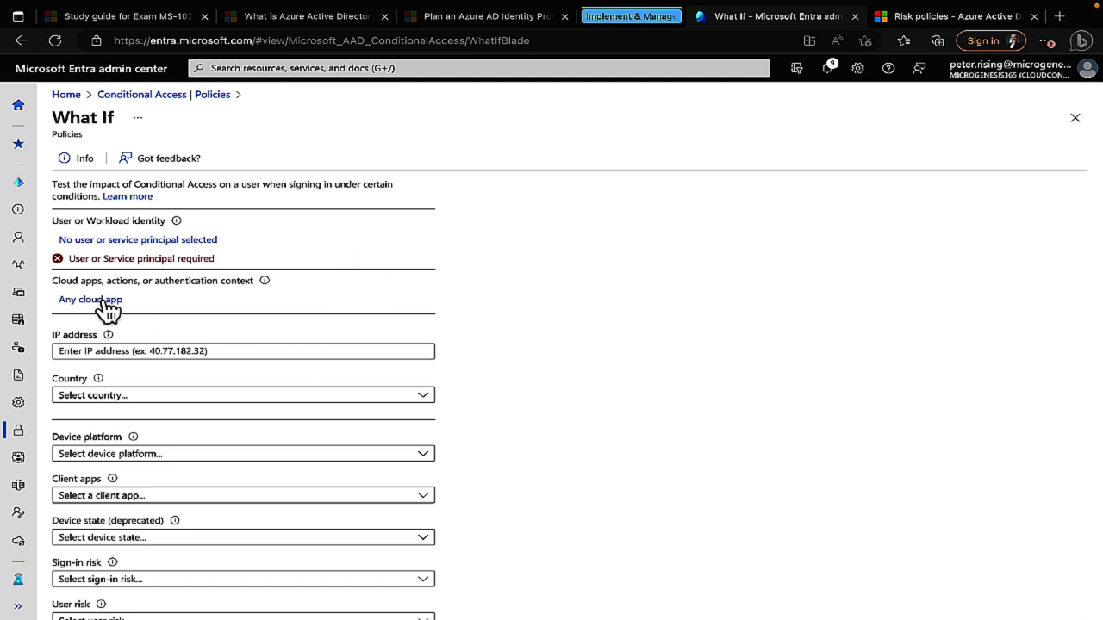
scroll(133, 310, down, 1)
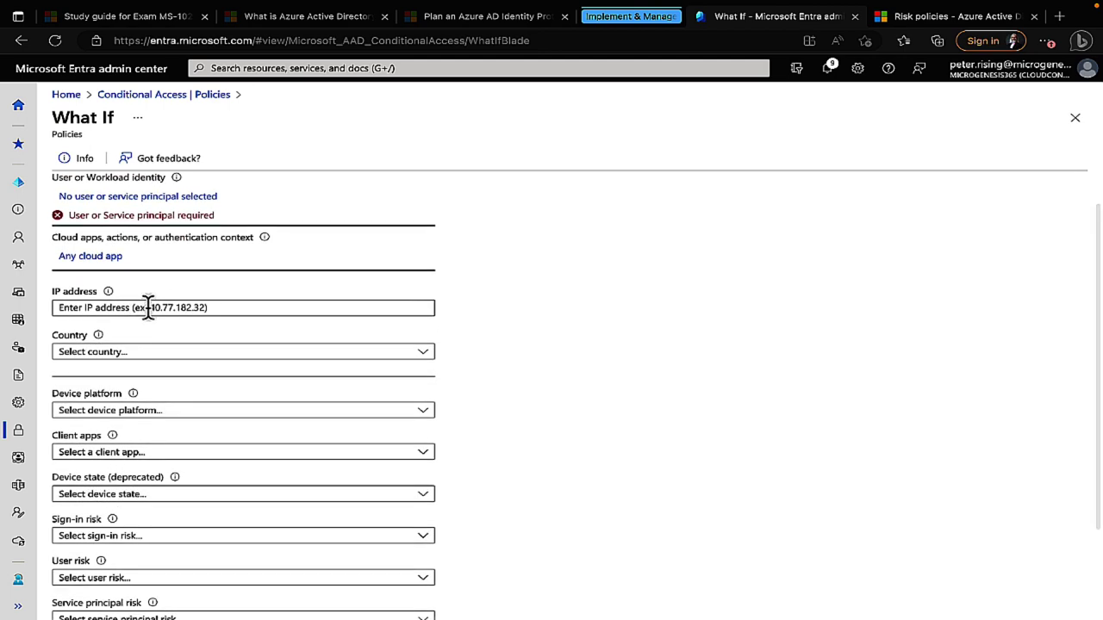
scroll(191, 369, down, 2)
scroll(192, 362, down, 1)
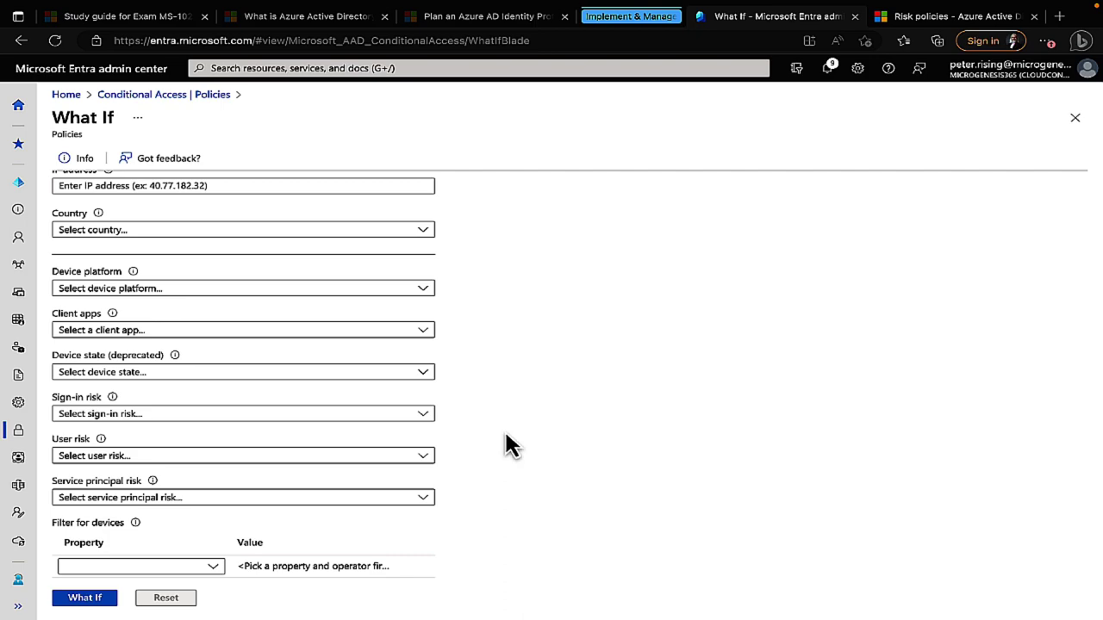
scroll(507, 436, up, 2)
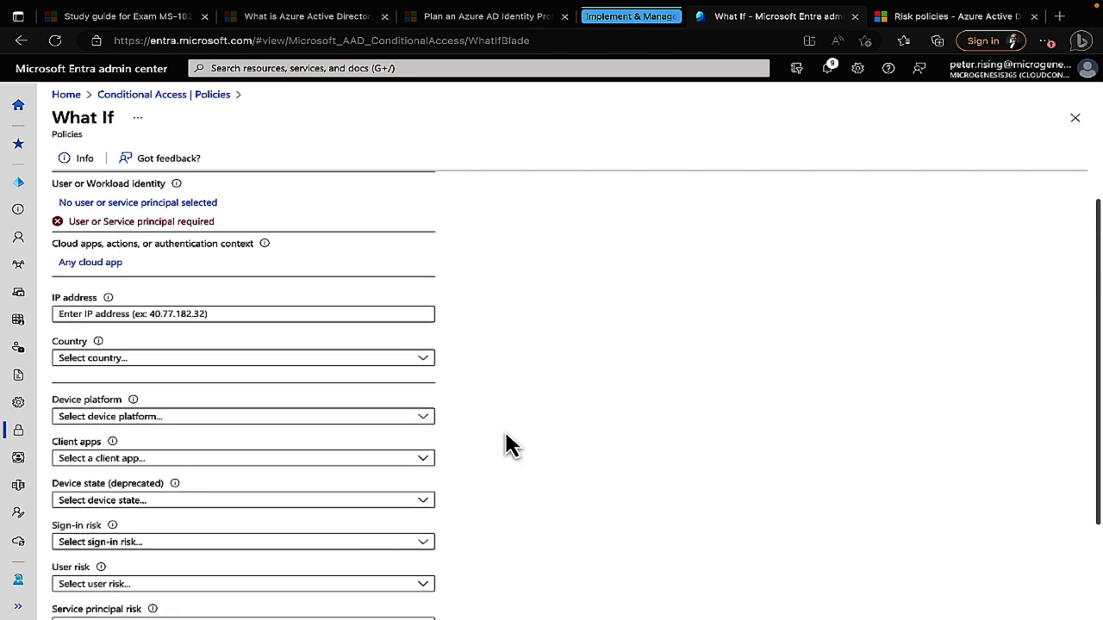
scroll(507, 436, down, 1)
scroll(510, 438, up, 2)
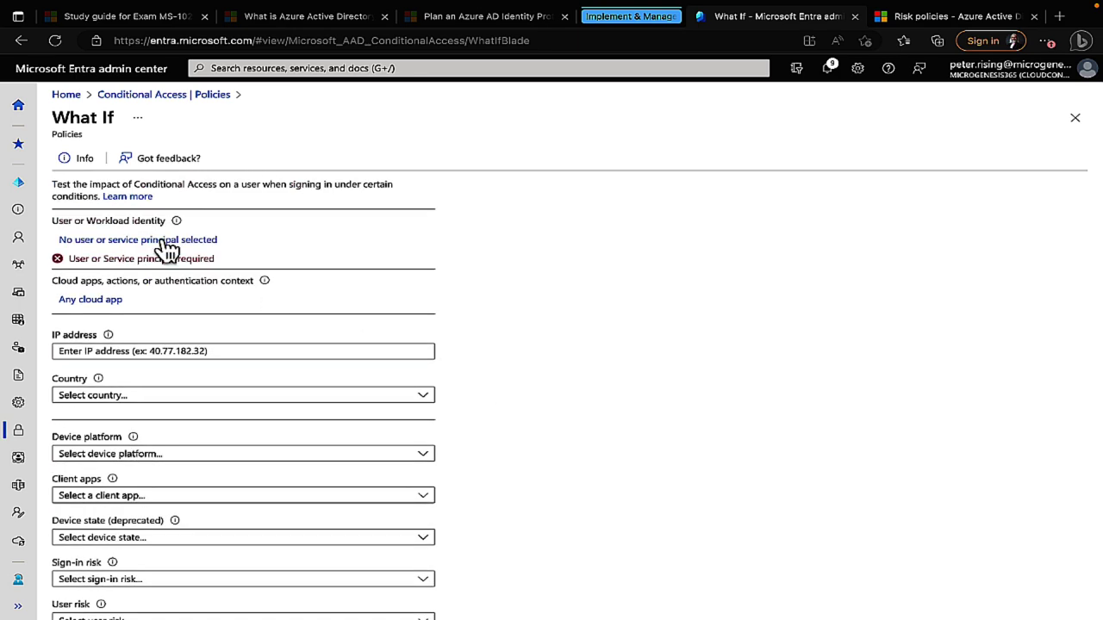
Step: Set the What If identity to a single user, choosing the first match from a search for "ch"
click(125, 242)
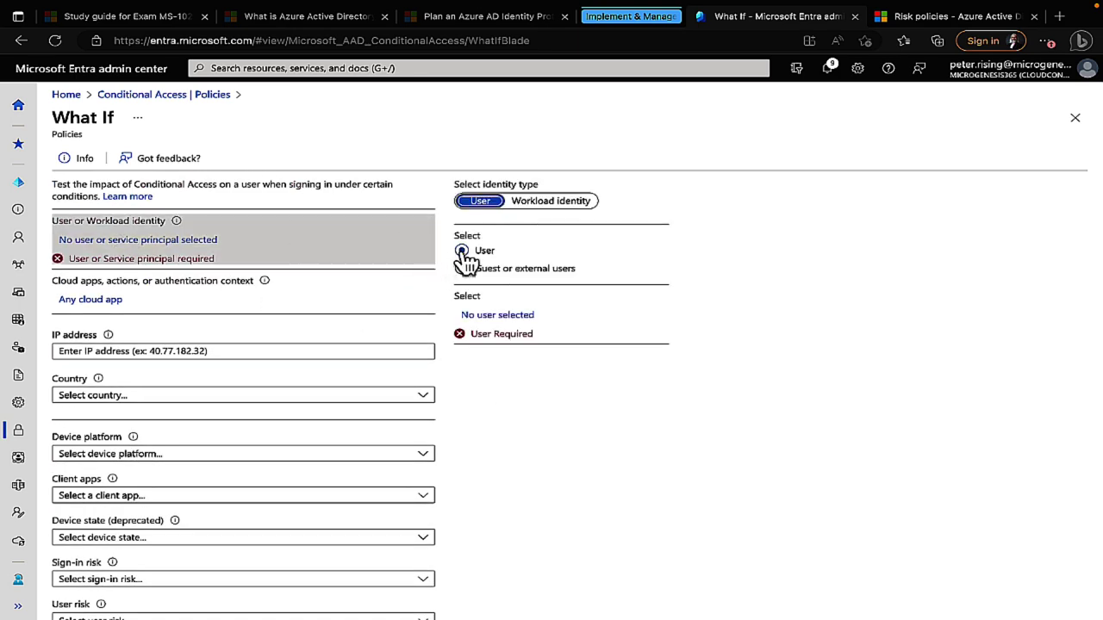
click(491, 319)
click(680, 147)
text(ch)
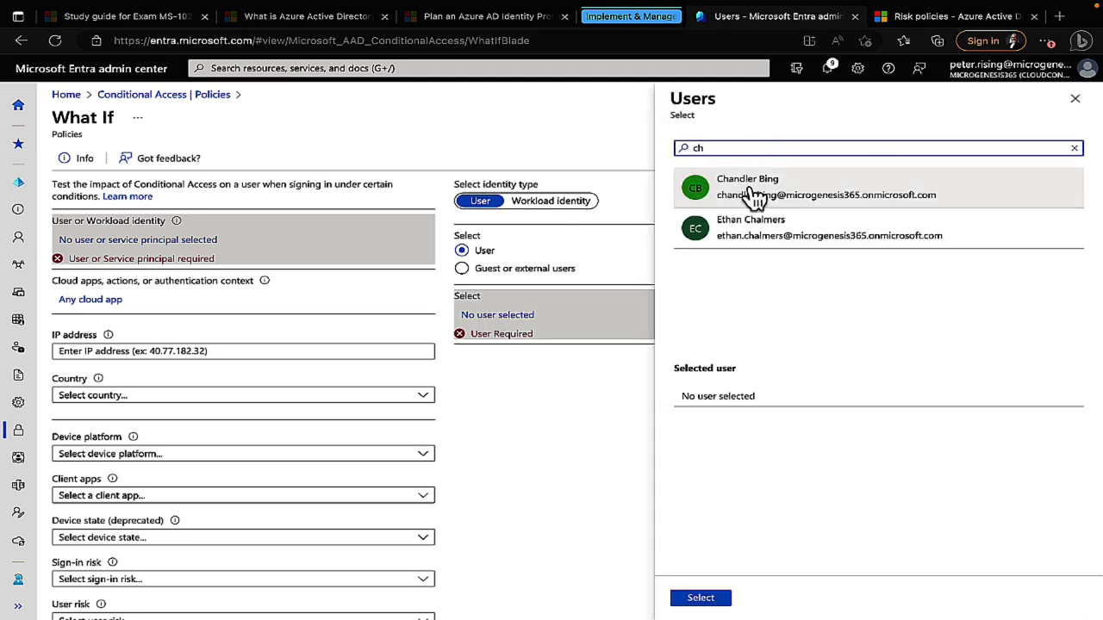
click(752, 196)
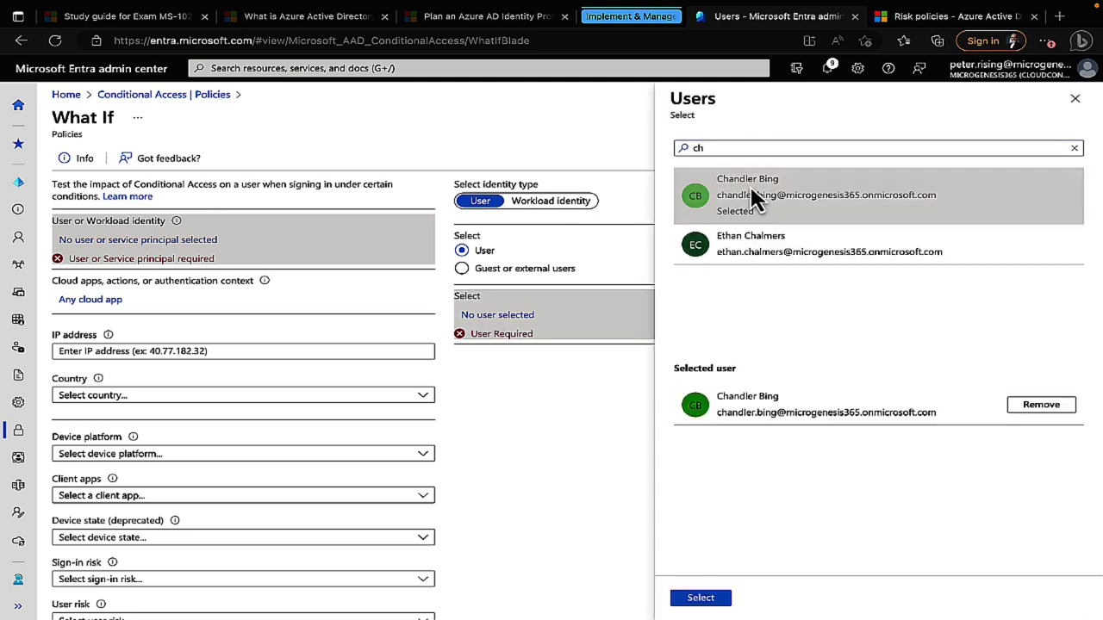
click(722, 601)
Step: Run the What If evaluation for the selected user and review the policies that will apply and those that will not apply
scroll(308, 515, down, 1)
scroll(310, 514, up, 1)
scroll(310, 515, down, 3)
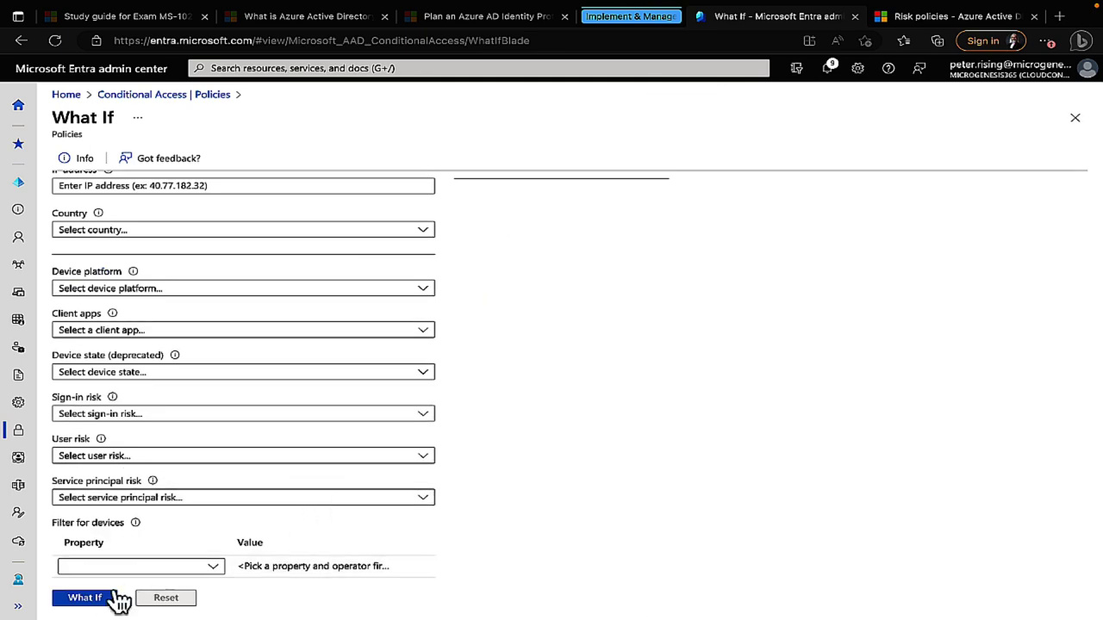
click(102, 597)
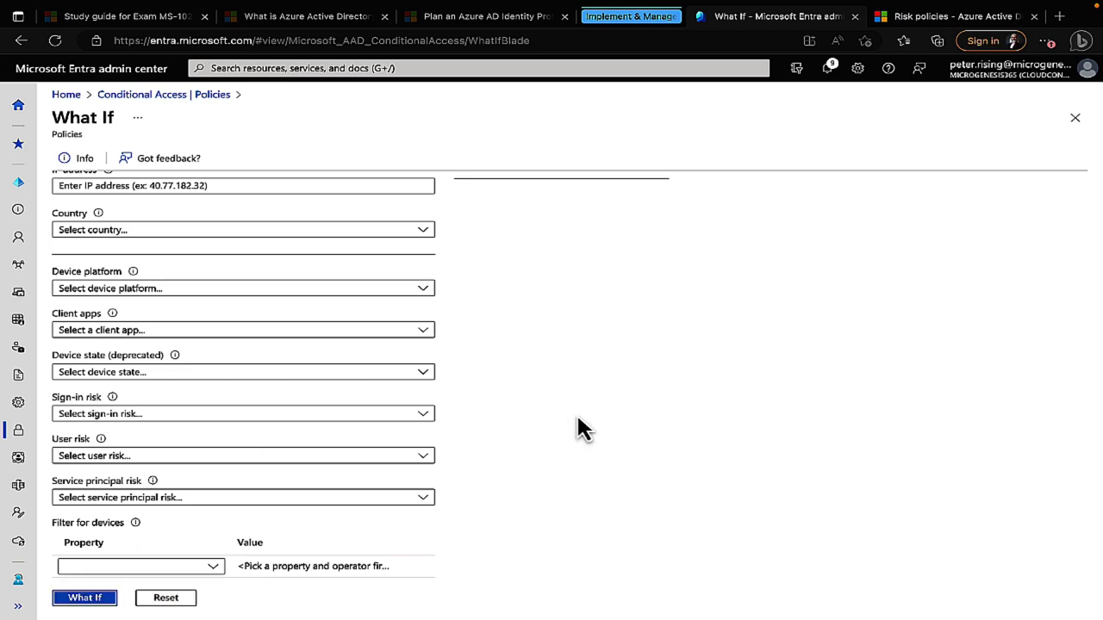
scroll(579, 428, down, 3)
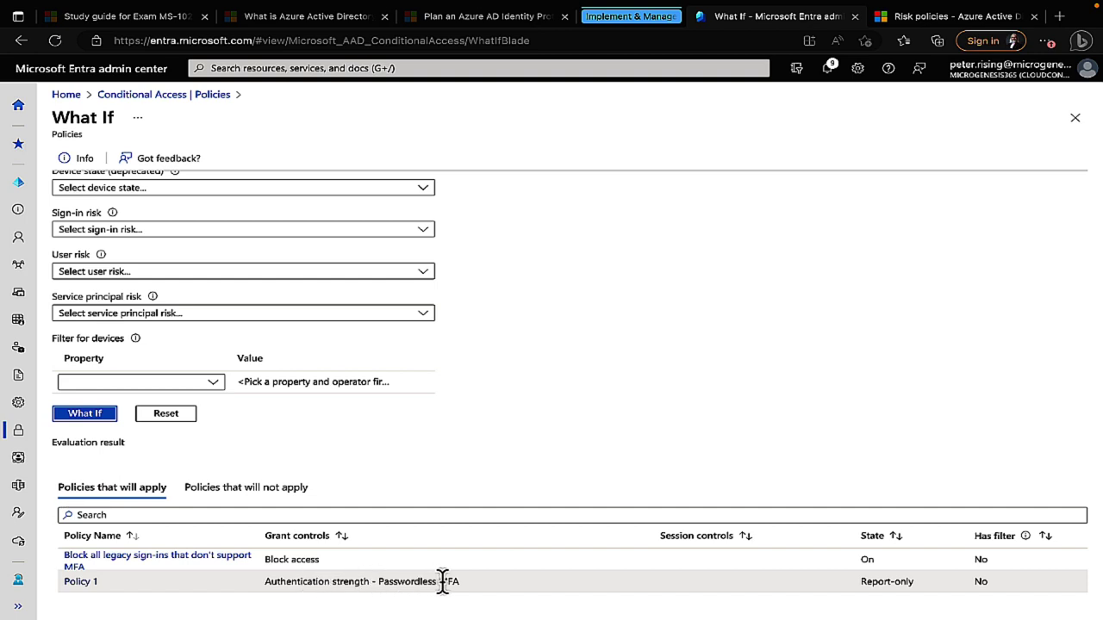
click(258, 491)
scroll(574, 453, down, 1)
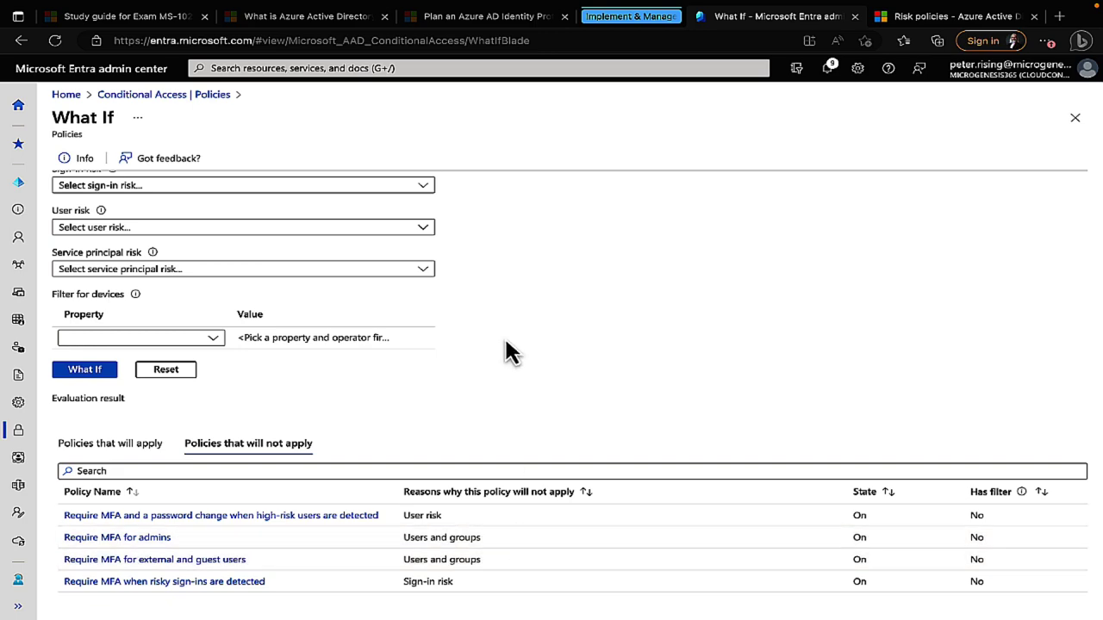
scroll(492, 345, up, 4)
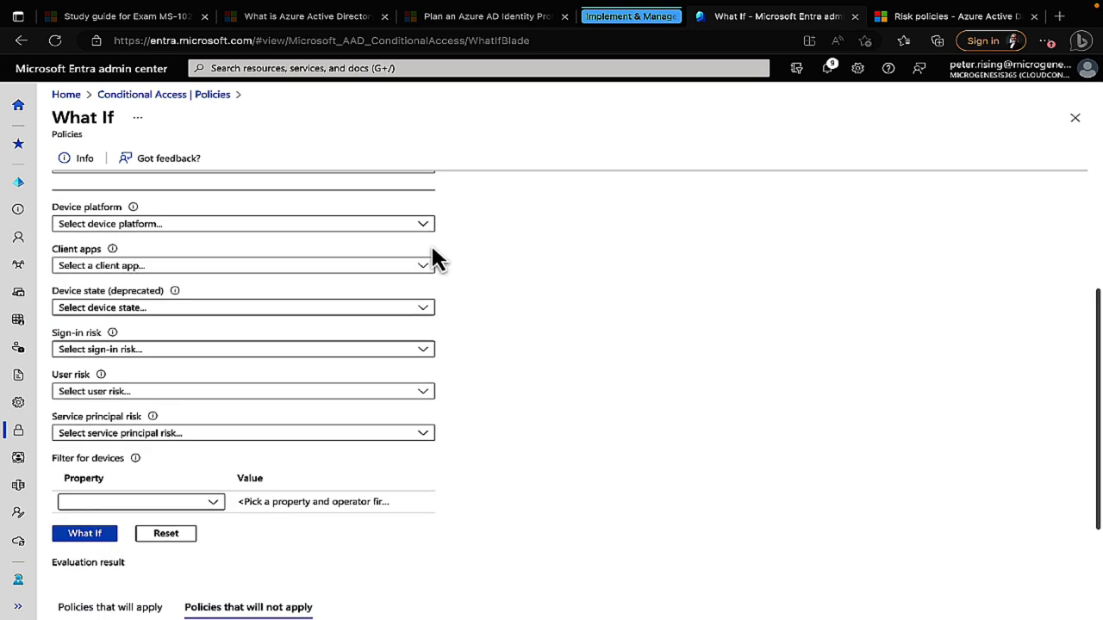
Step: Leave What If and review the Insights and reporting page and the Diagnose and solve problems guidance of Conditional Access
click(170, 97)
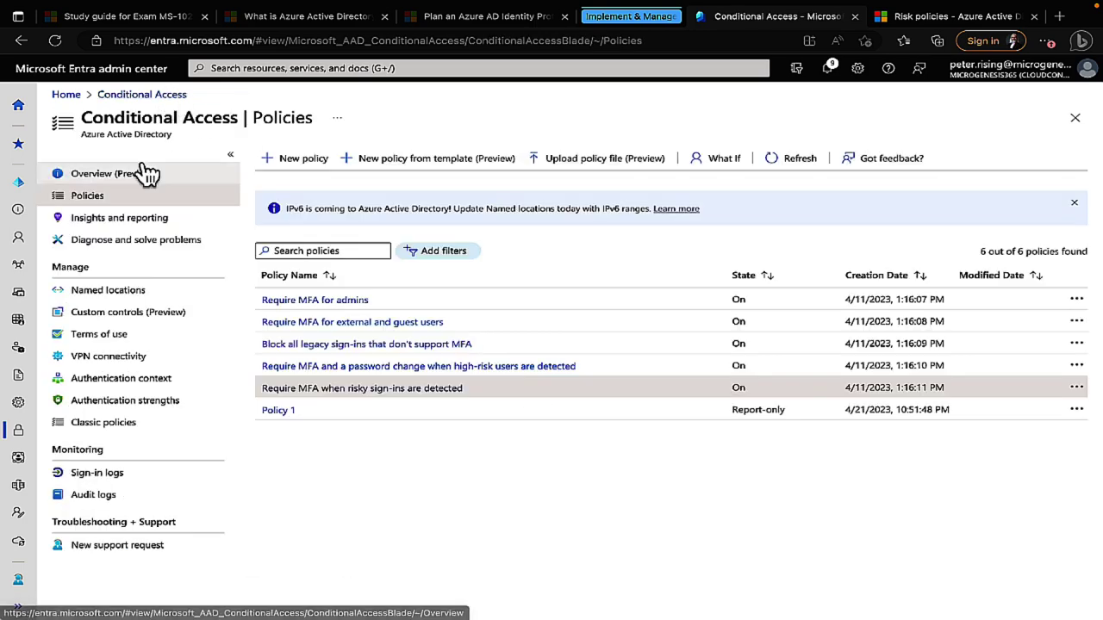
click(139, 226)
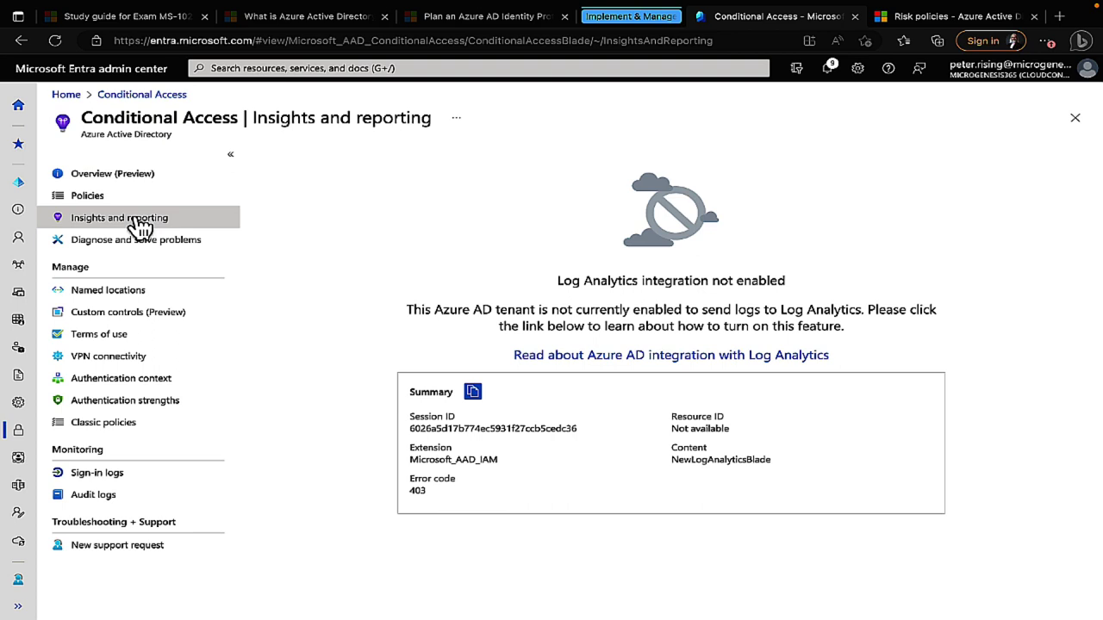
click(130, 244)
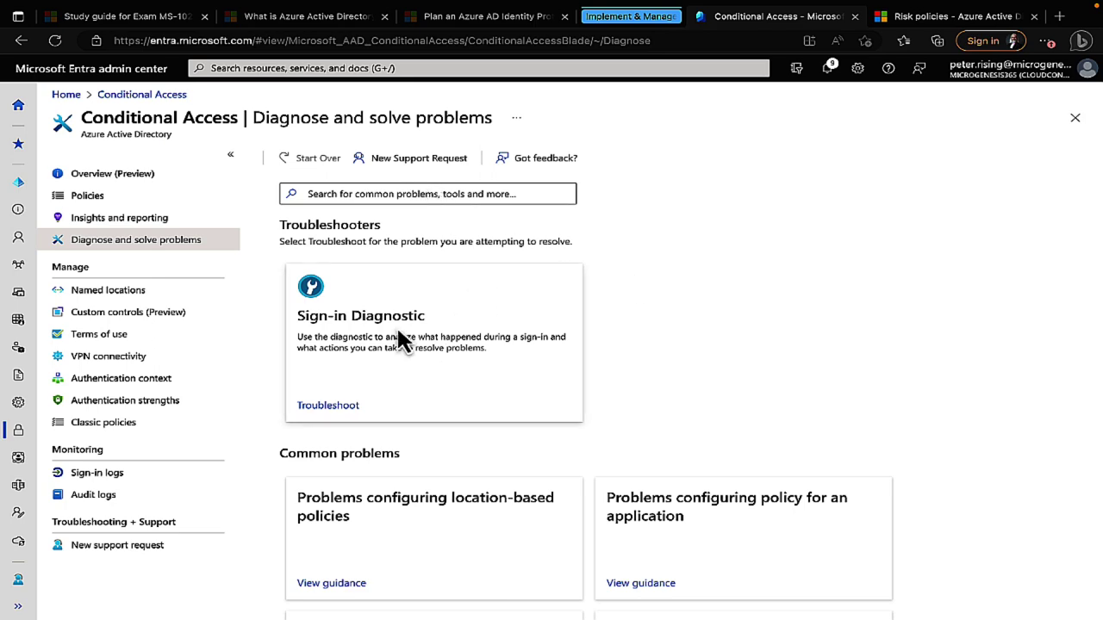
scroll(435, 401, down, 2)
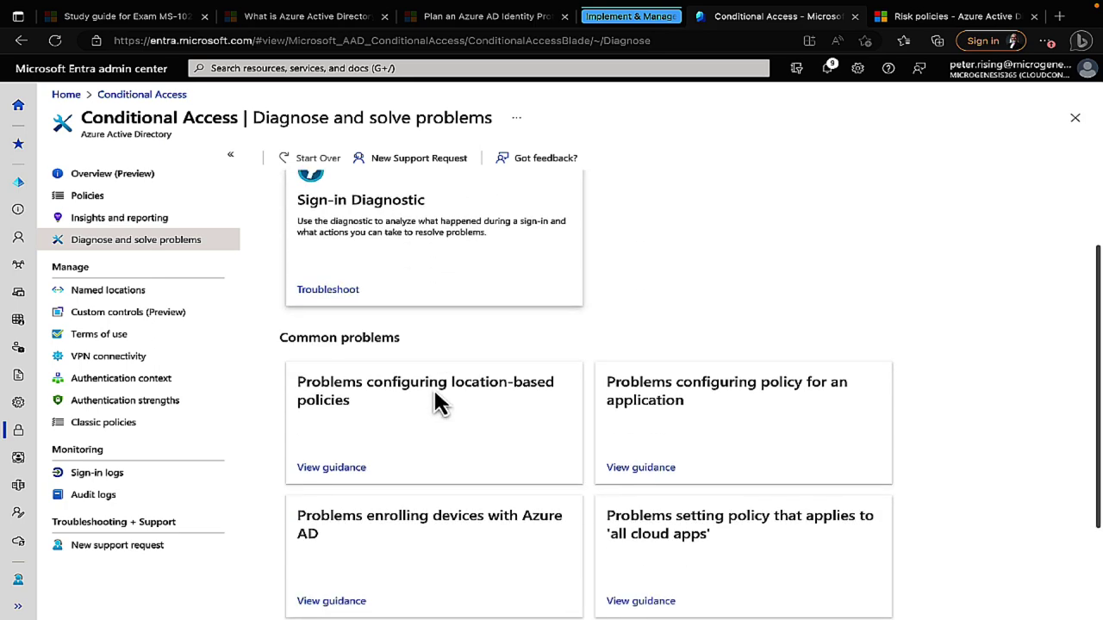
scroll(435, 394, down, 2)
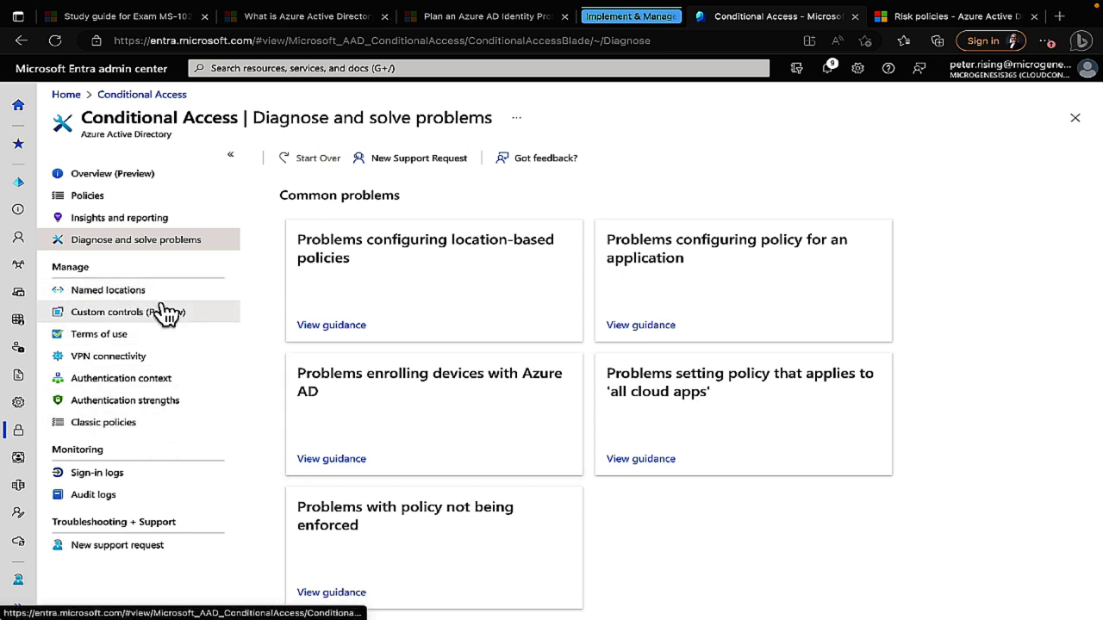
Step: Review the Named locations, Custom controls and Terms of use pages of Conditional Access
click(107, 291)
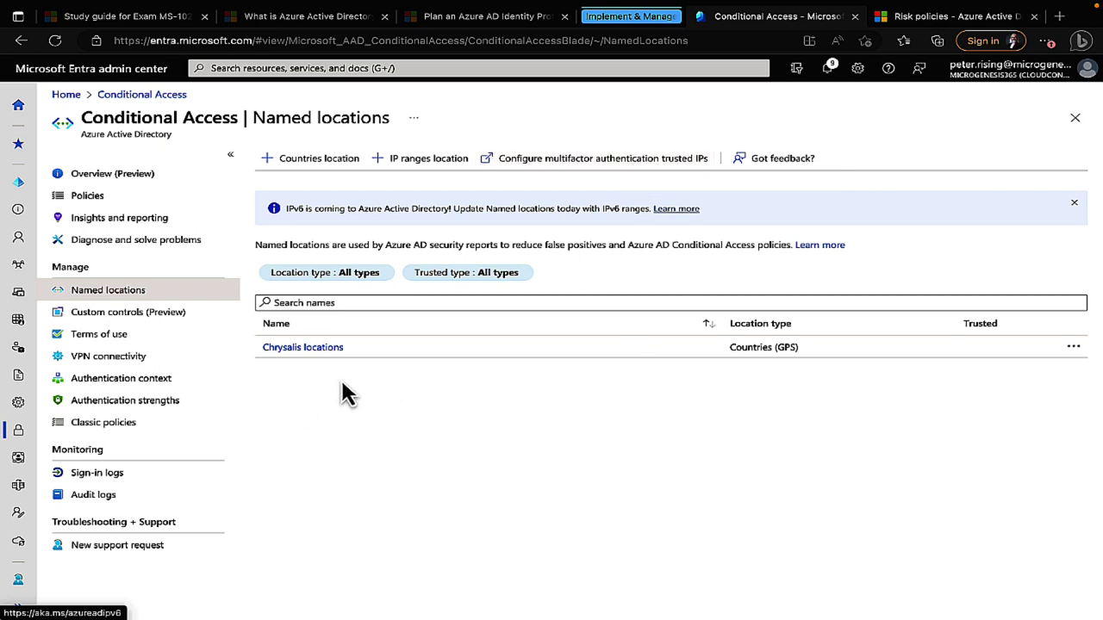
click(138, 321)
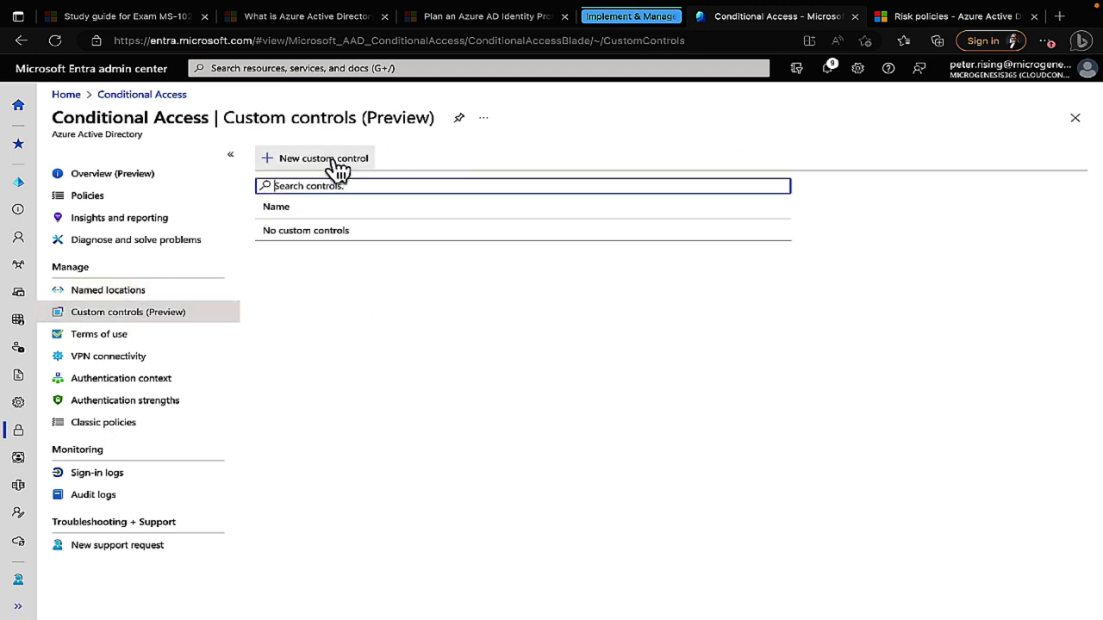
click(123, 344)
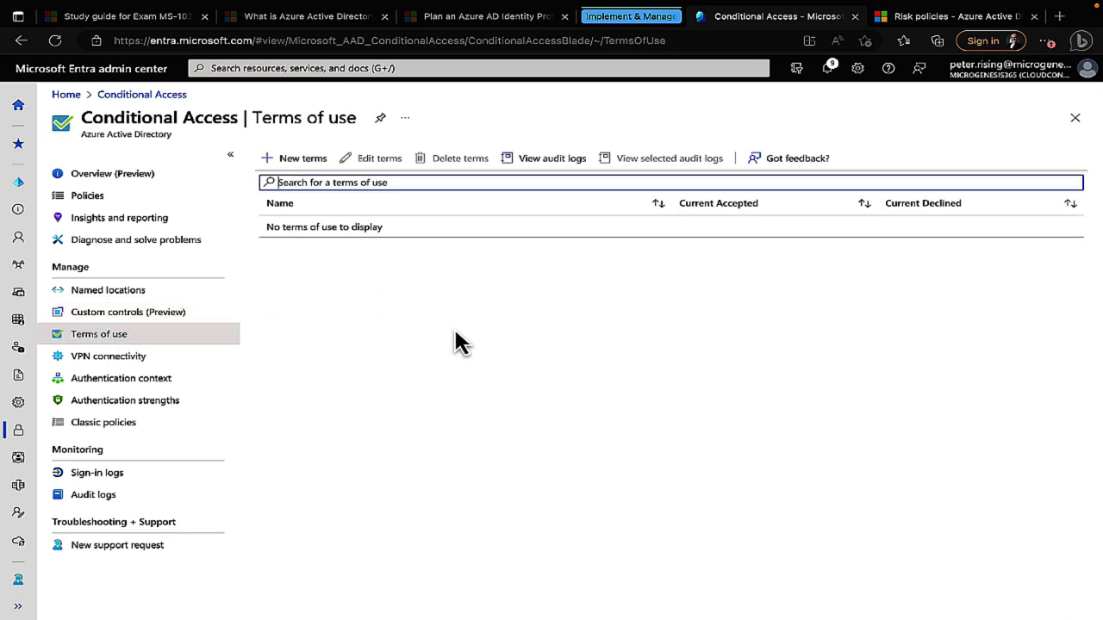
Step: Start new terms of use named TOU, examine the document and consent options, and return to the home page, discarding the unsaved edits
click(303, 163)
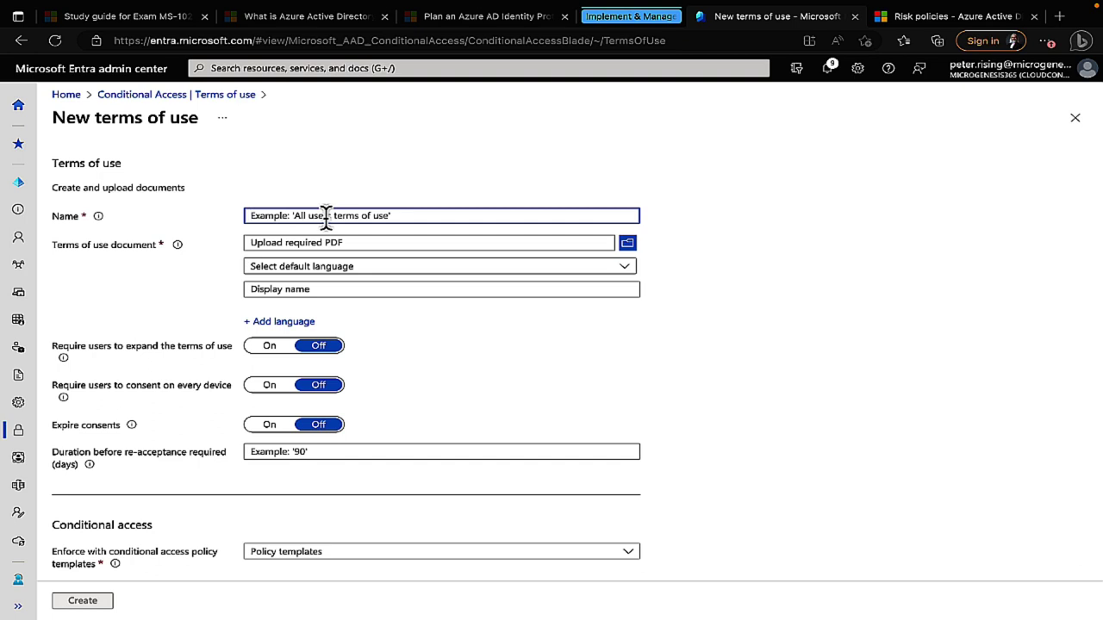
text(TOU)
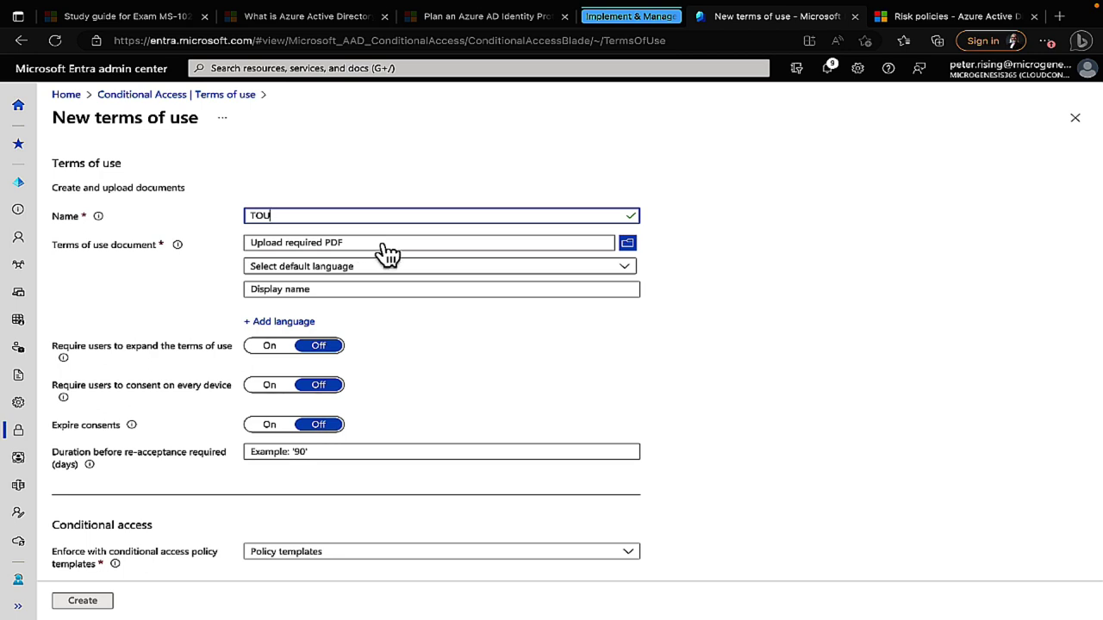
scroll(435, 377, down, 1)
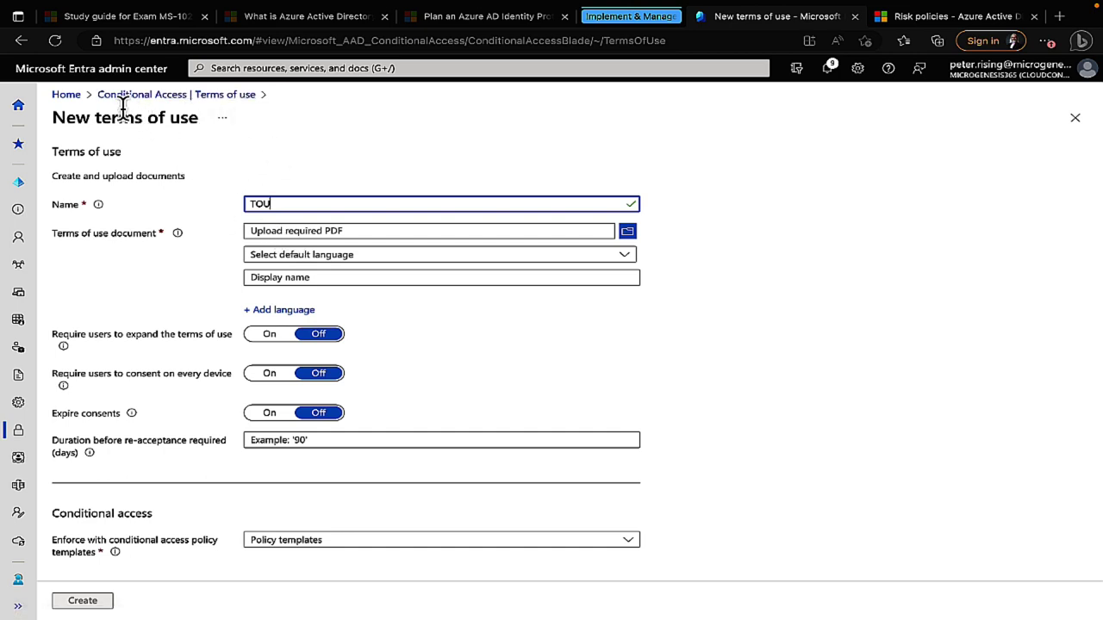
click(76, 95)
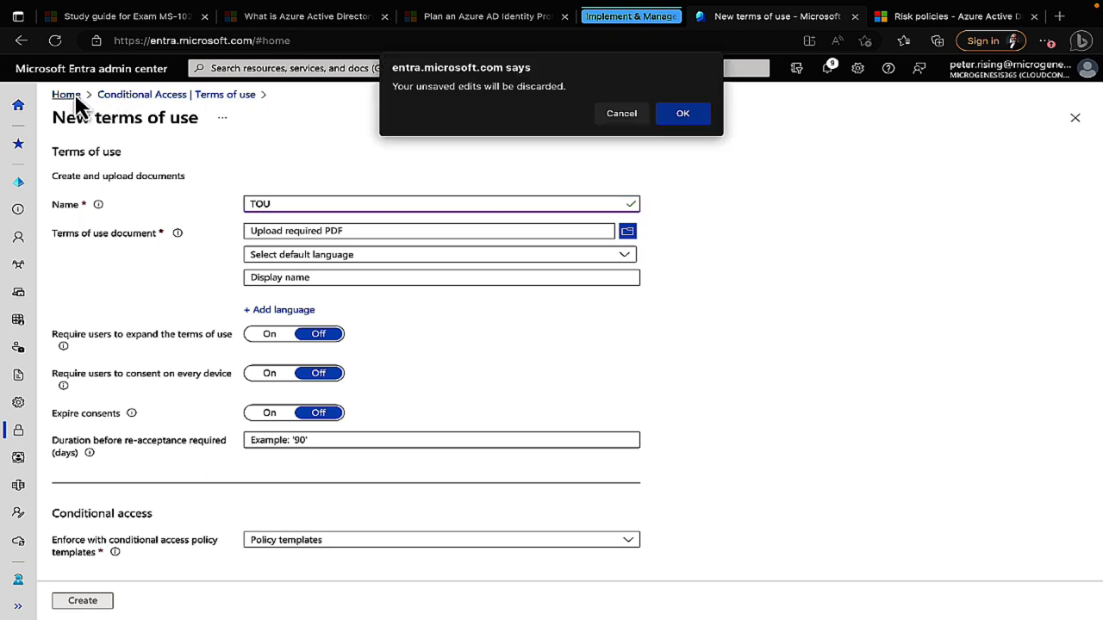
click(682, 116)
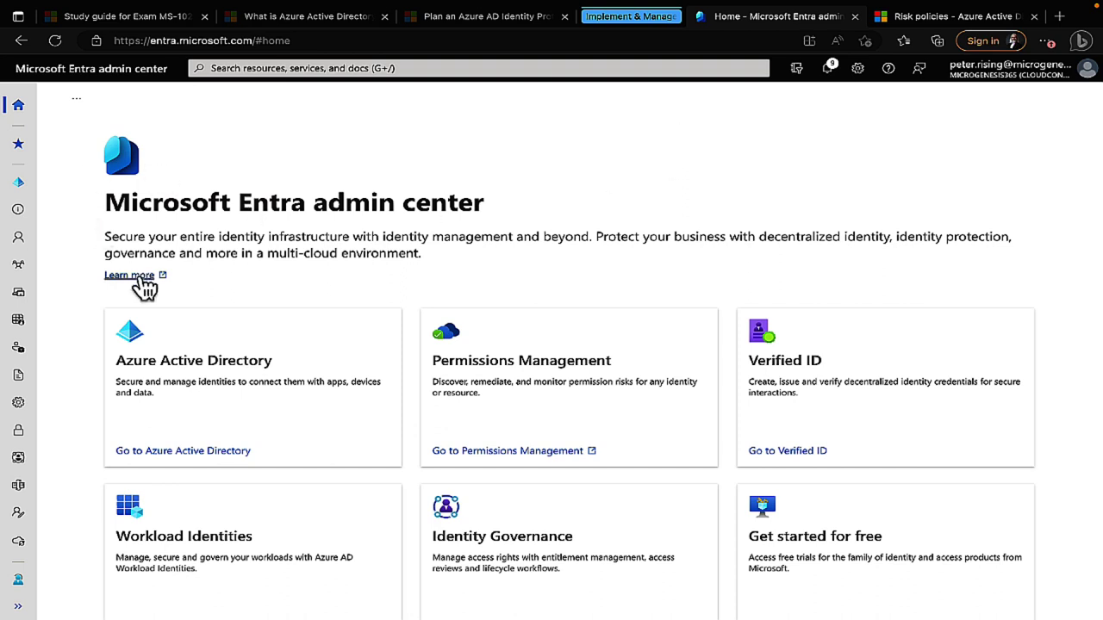
Step: Reopen Conditional Access from Protect & secure and review its VPN connectivity page
click(17, 608)
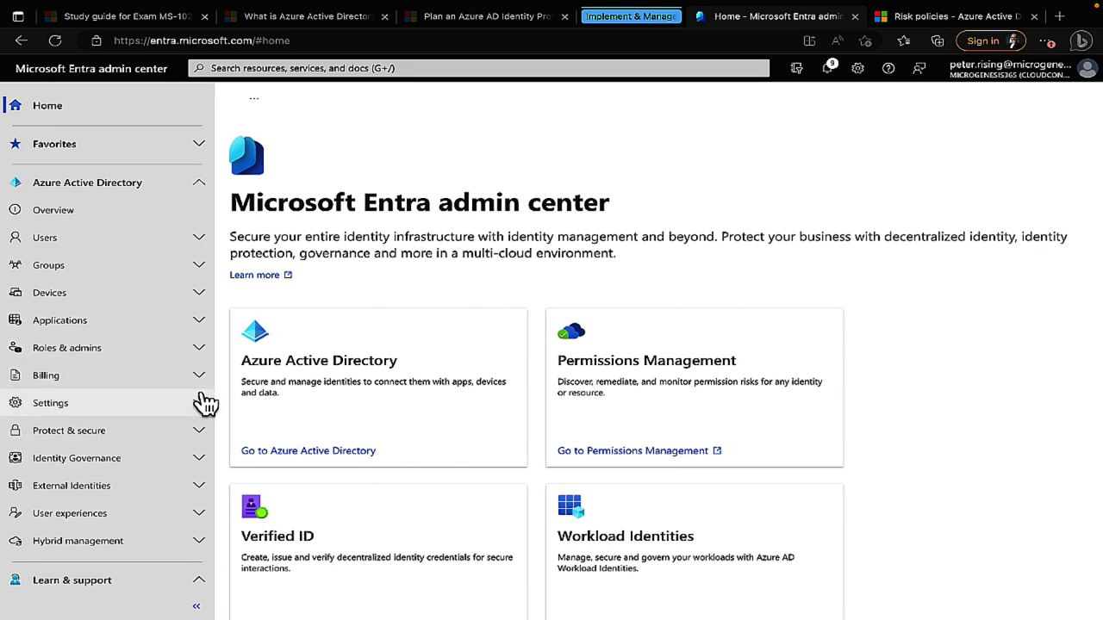
click(197, 431)
click(84, 459)
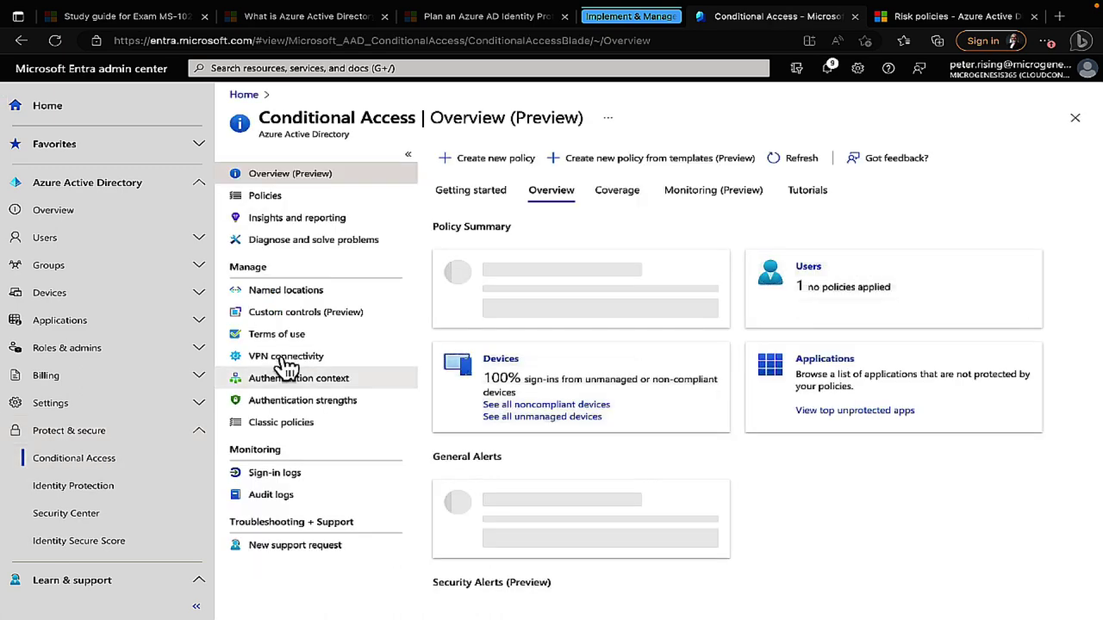
click(197, 607)
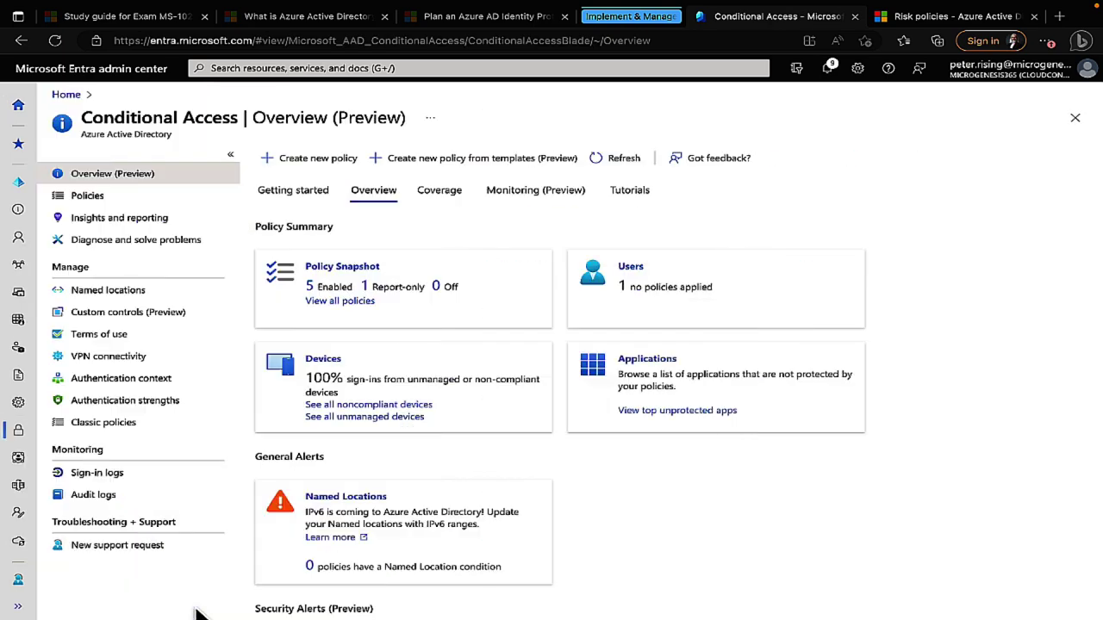
click(145, 358)
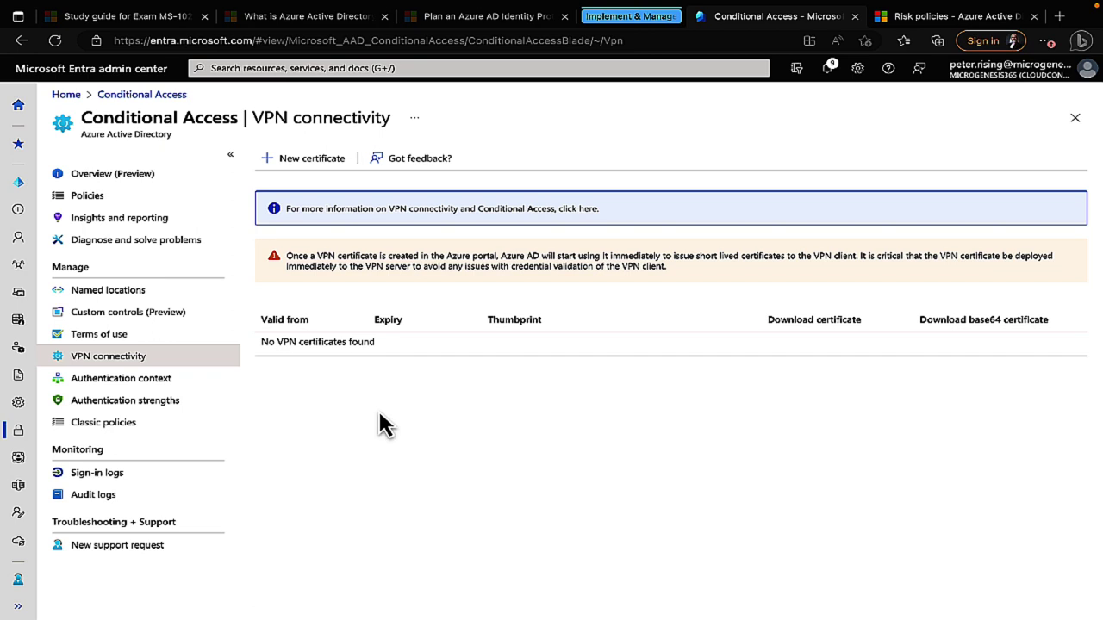
Step: Review the authentication context setup steps and list, and examine the options for adding a new context without saving one
click(117, 387)
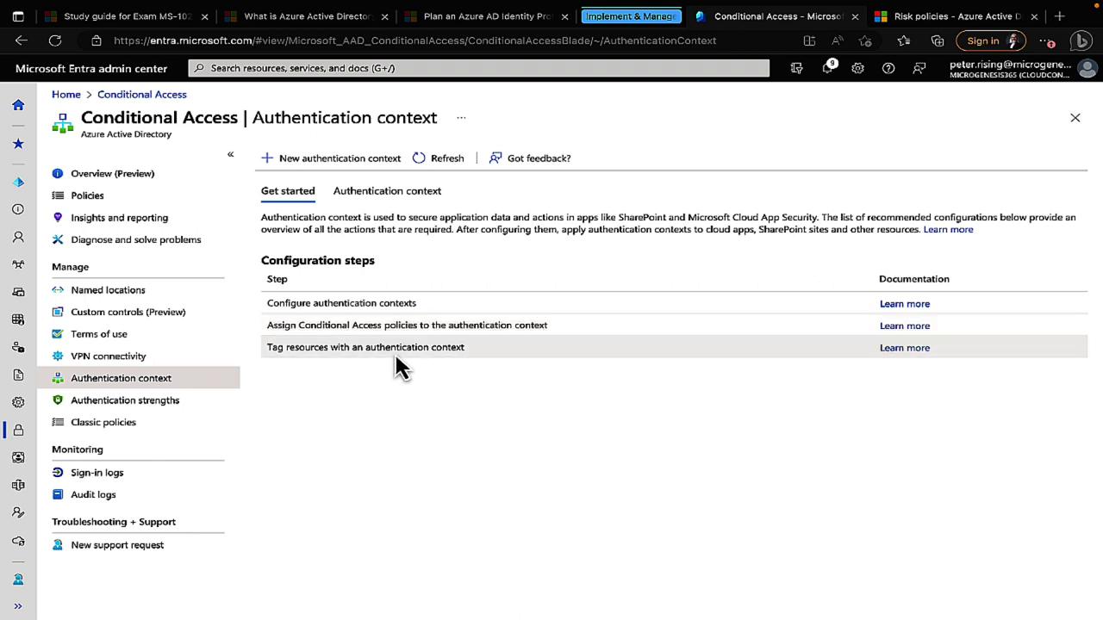
click(390, 192)
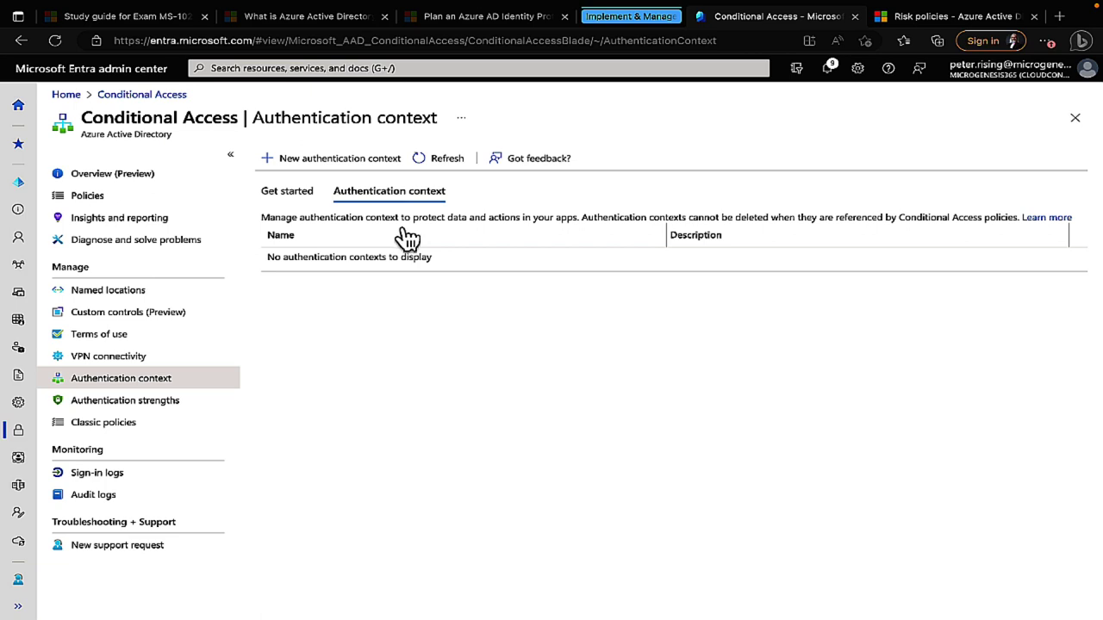
click(326, 166)
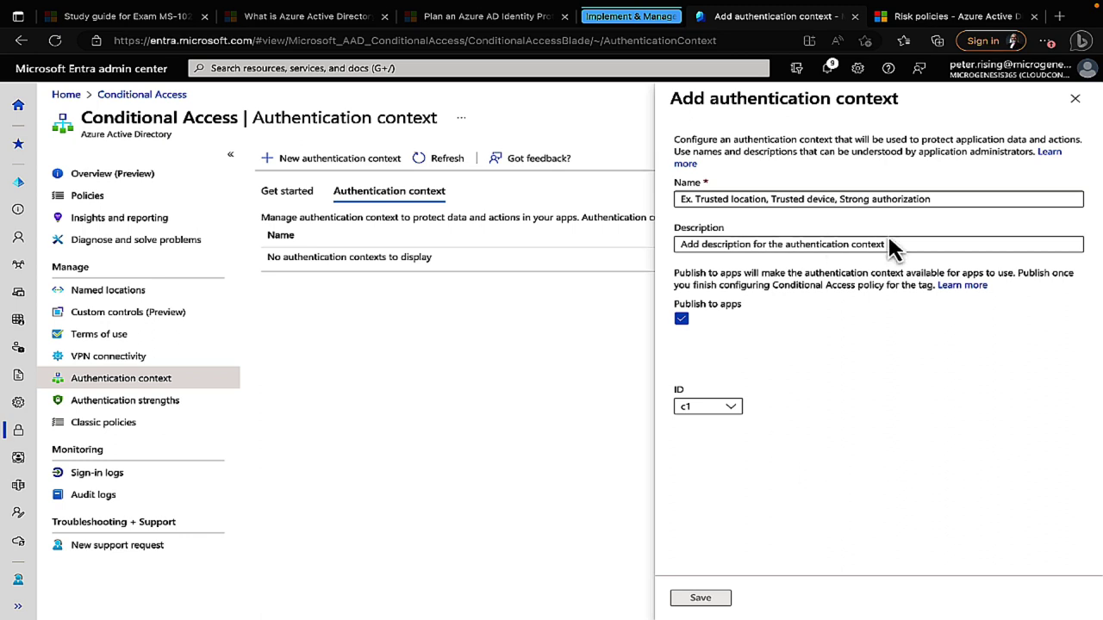
click(1075, 98)
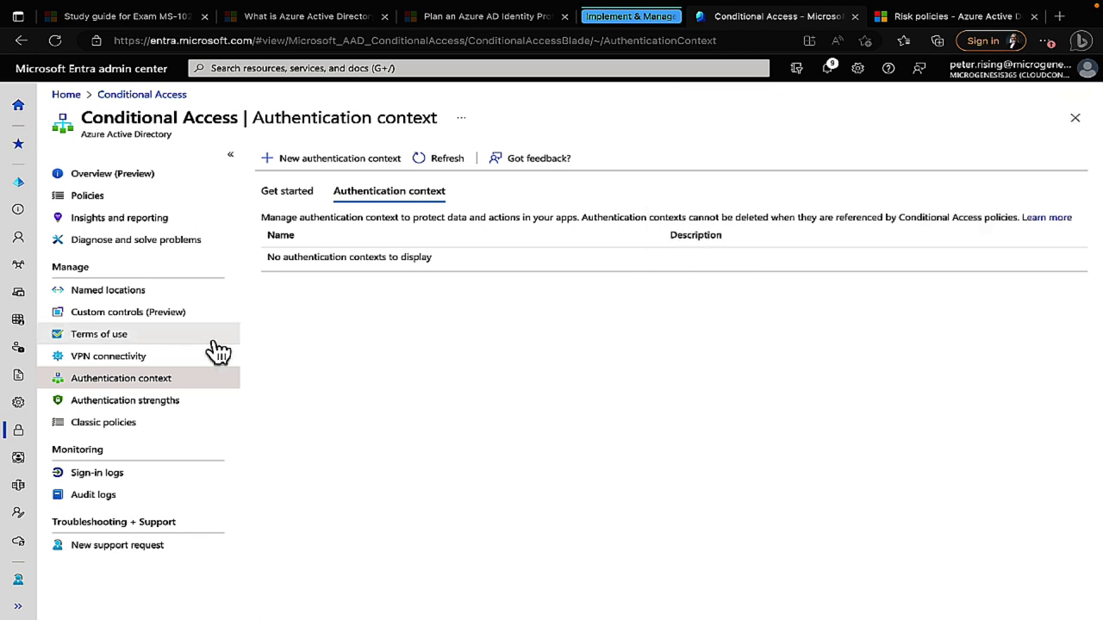
Step: Review the authentication strengths and examine the method combinations available for a new custom strength, closing it without creating one
click(140, 401)
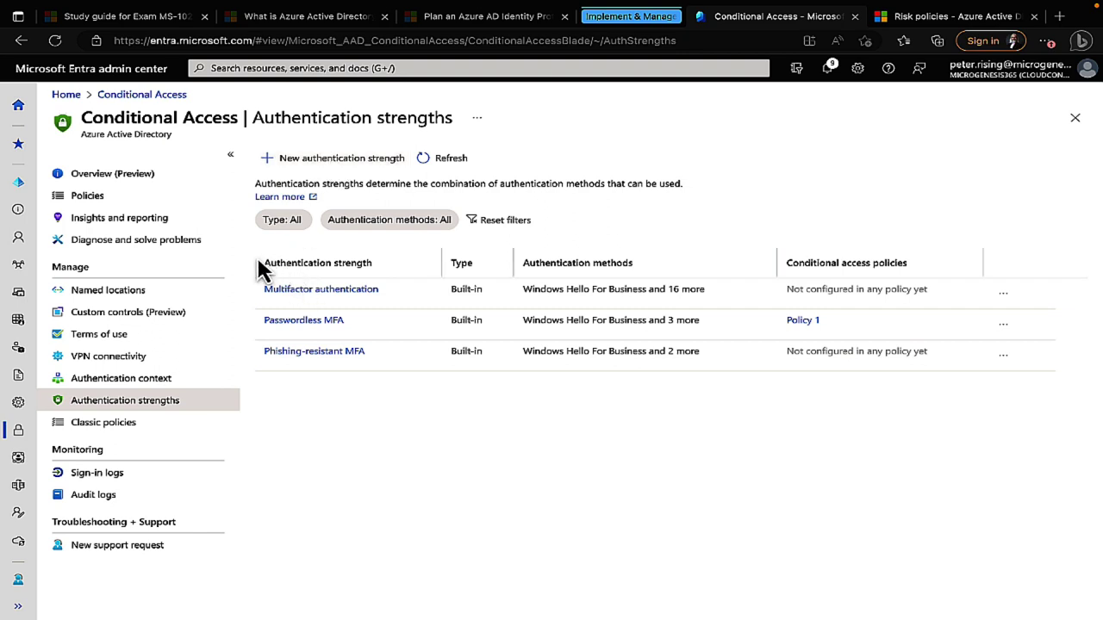
click(336, 167)
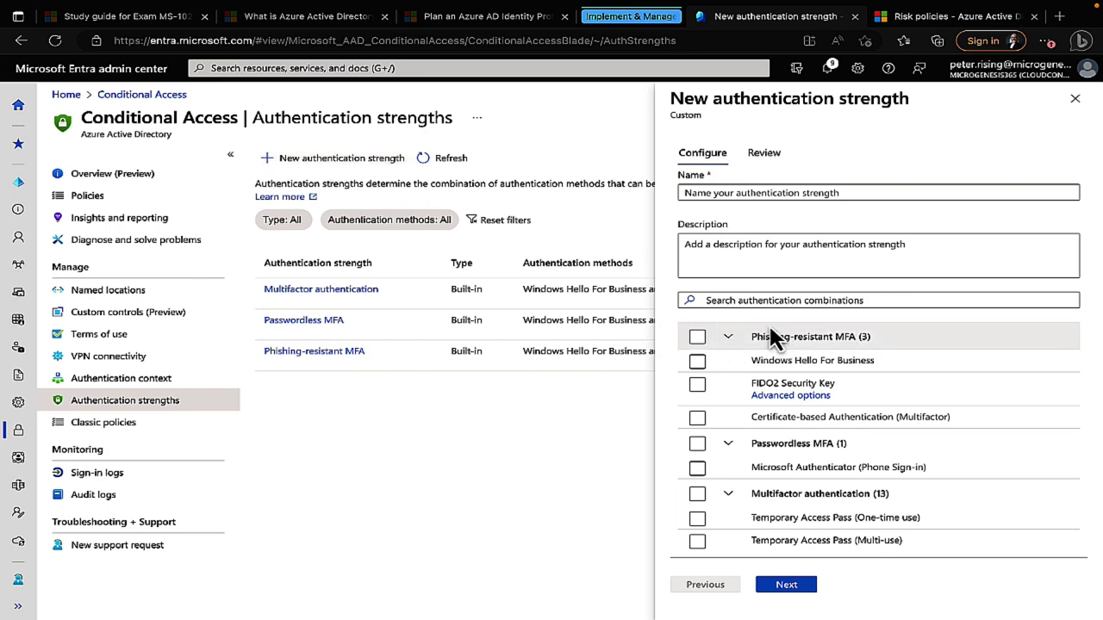
scroll(814, 392, down, 2)
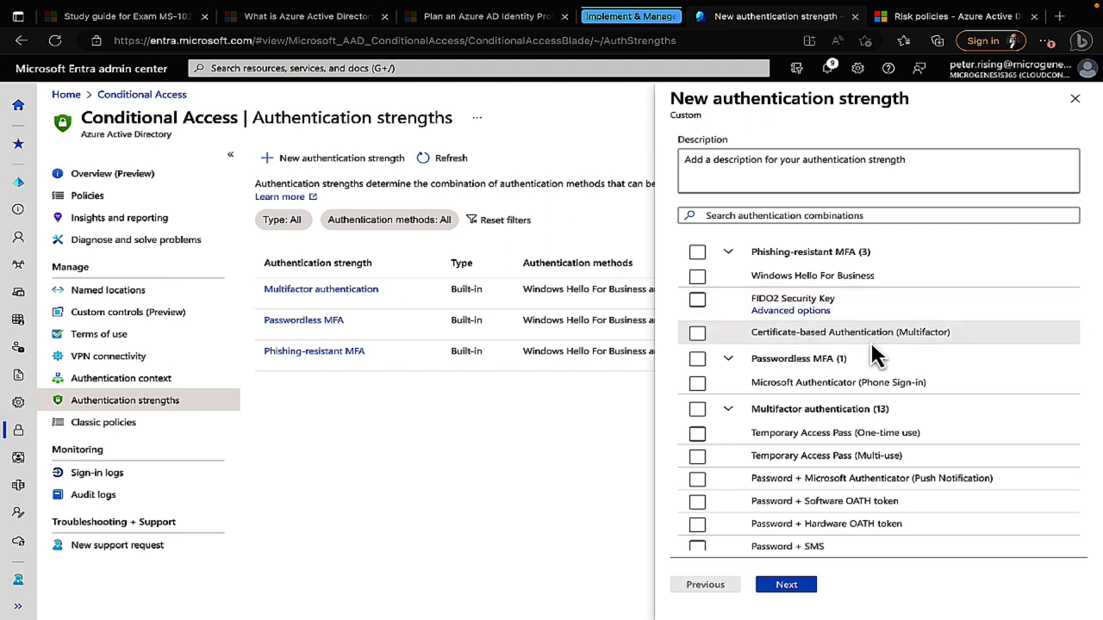
scroll(872, 349, down, 6)
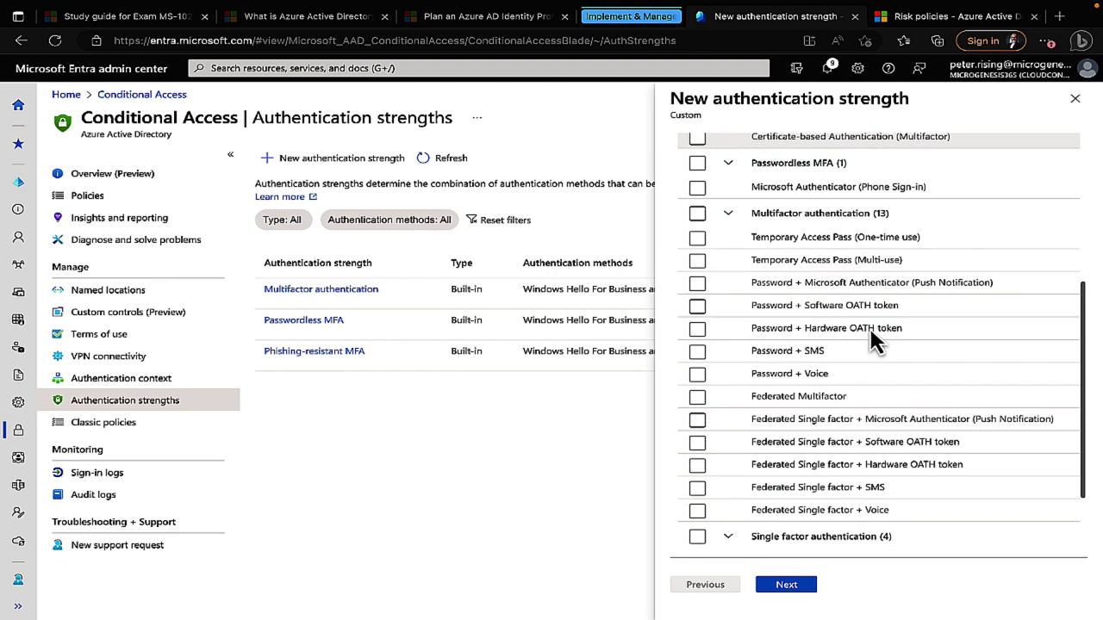
scroll(872, 341, down, 1)
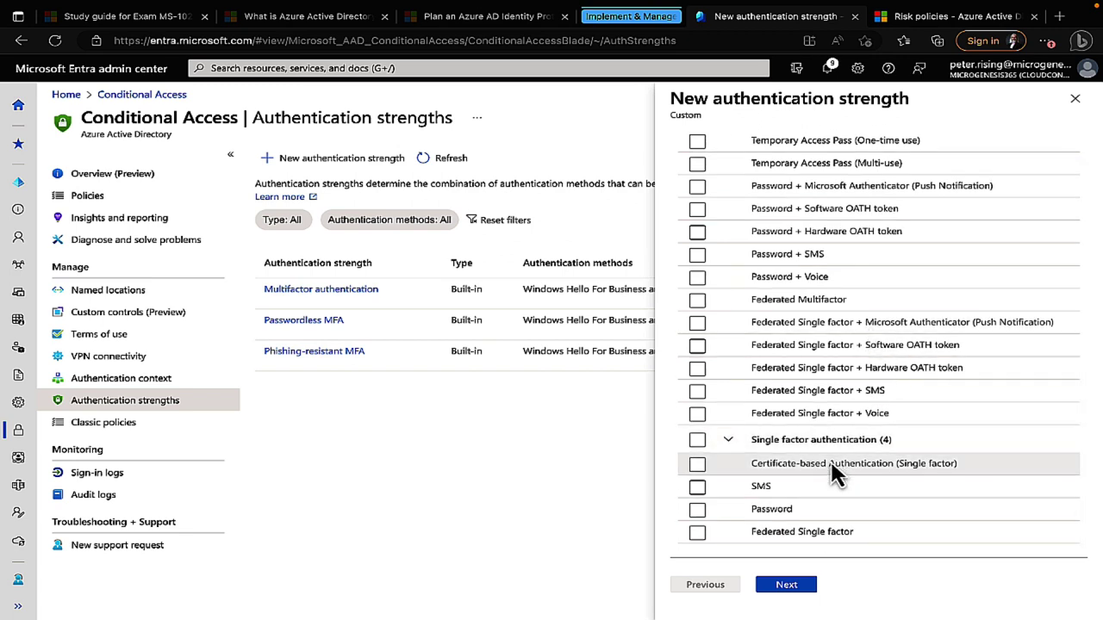
click(1074, 100)
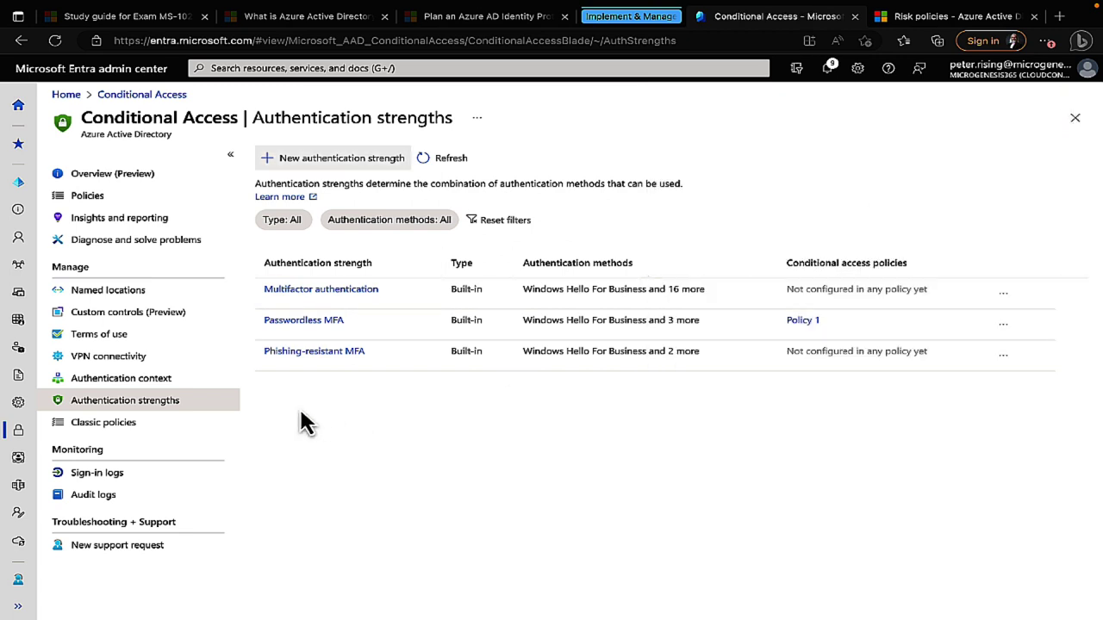
Step: Review the classic policies, and examine the location, Conditional Access and report-only details of the 4:13:13 PM entry in the sign-in logs
click(145, 431)
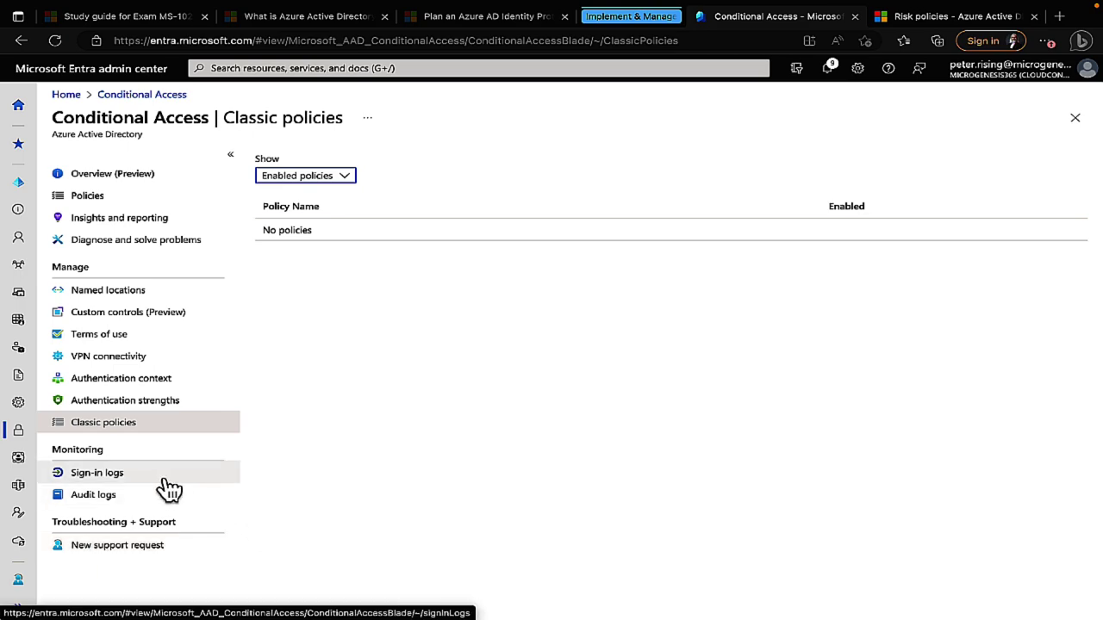
click(115, 473)
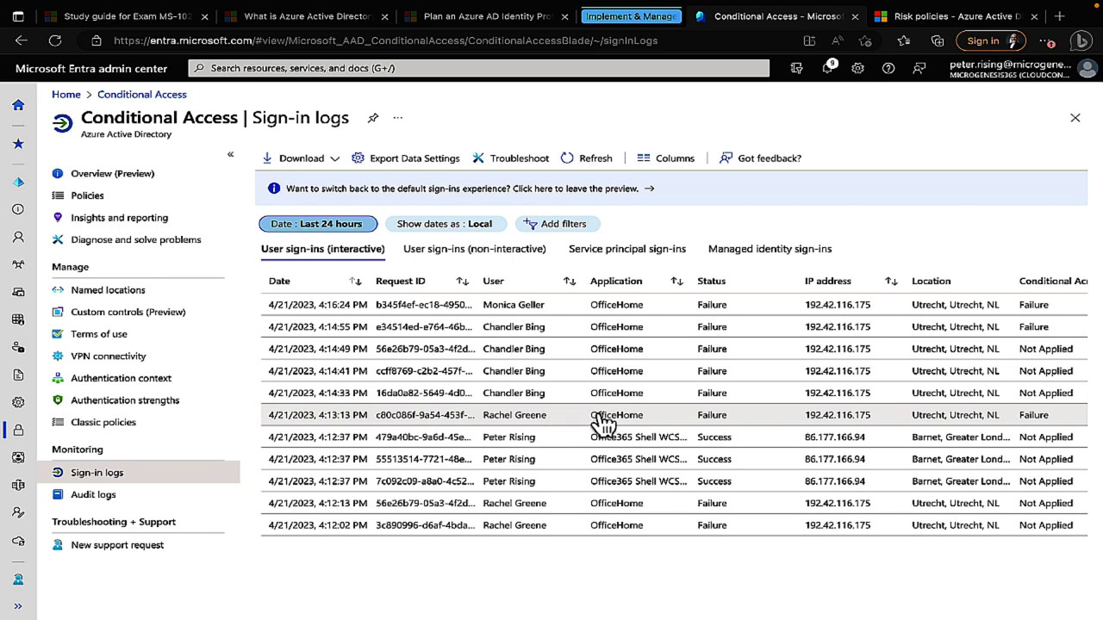
click(466, 418)
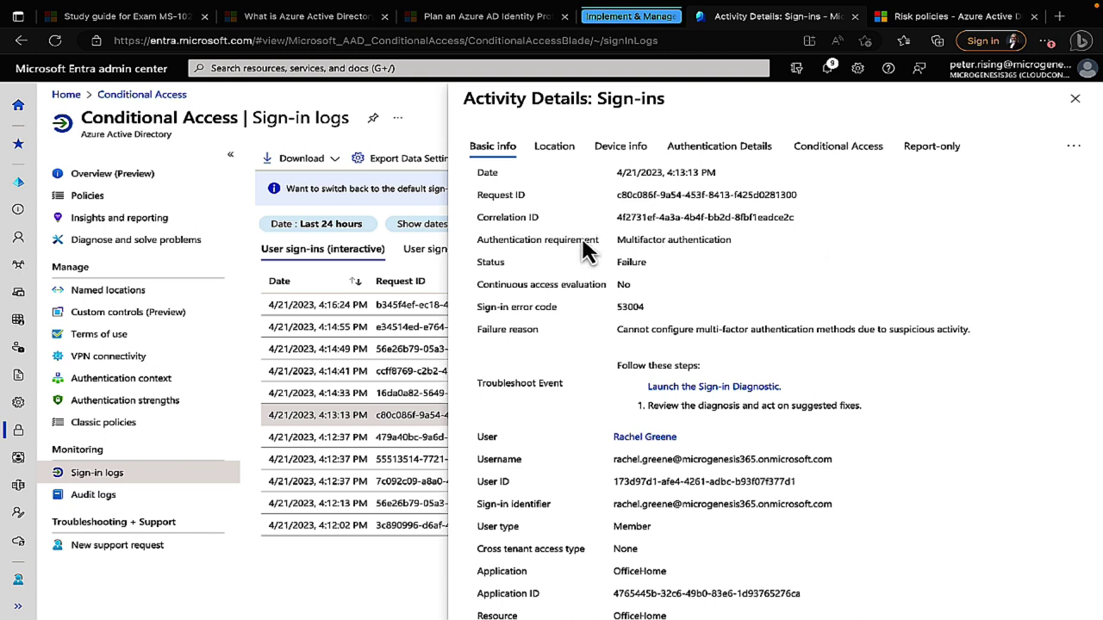
click(562, 153)
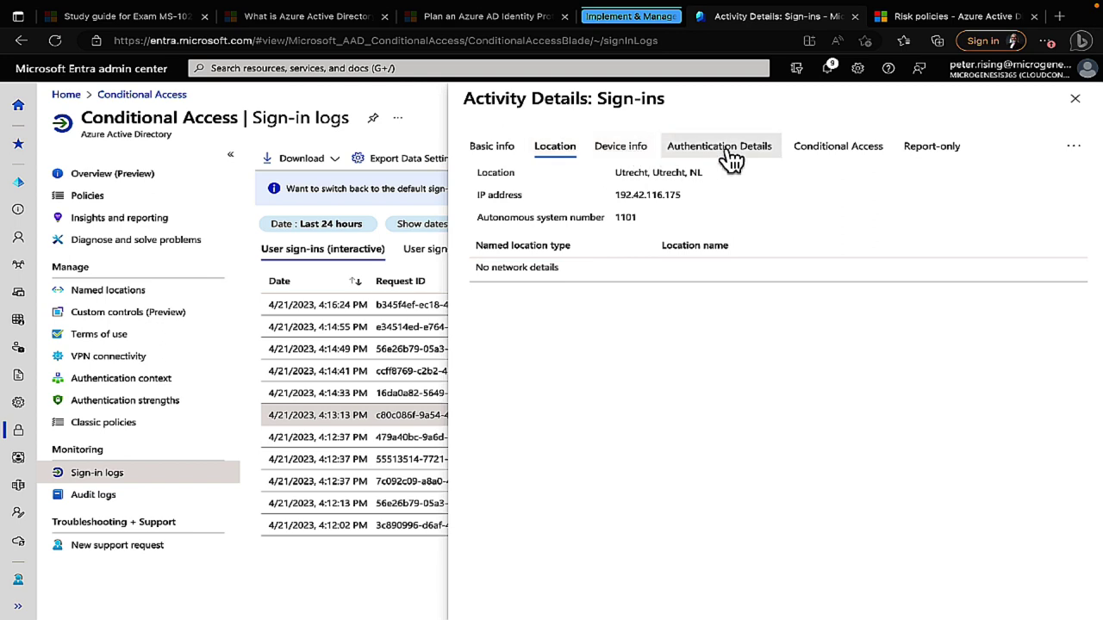
click(825, 156)
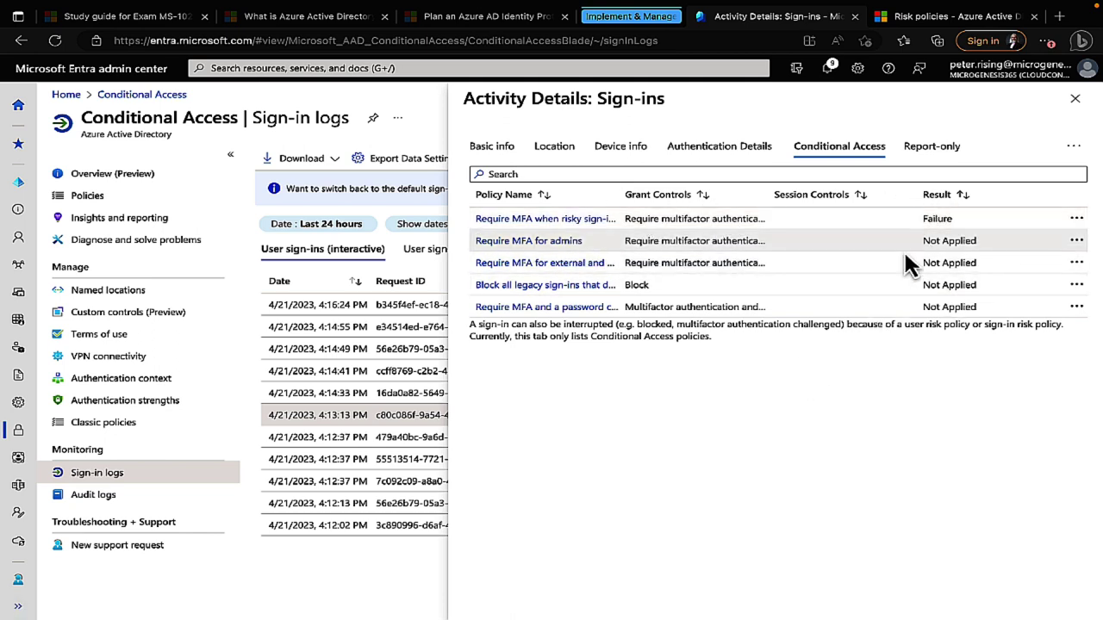
click(939, 160)
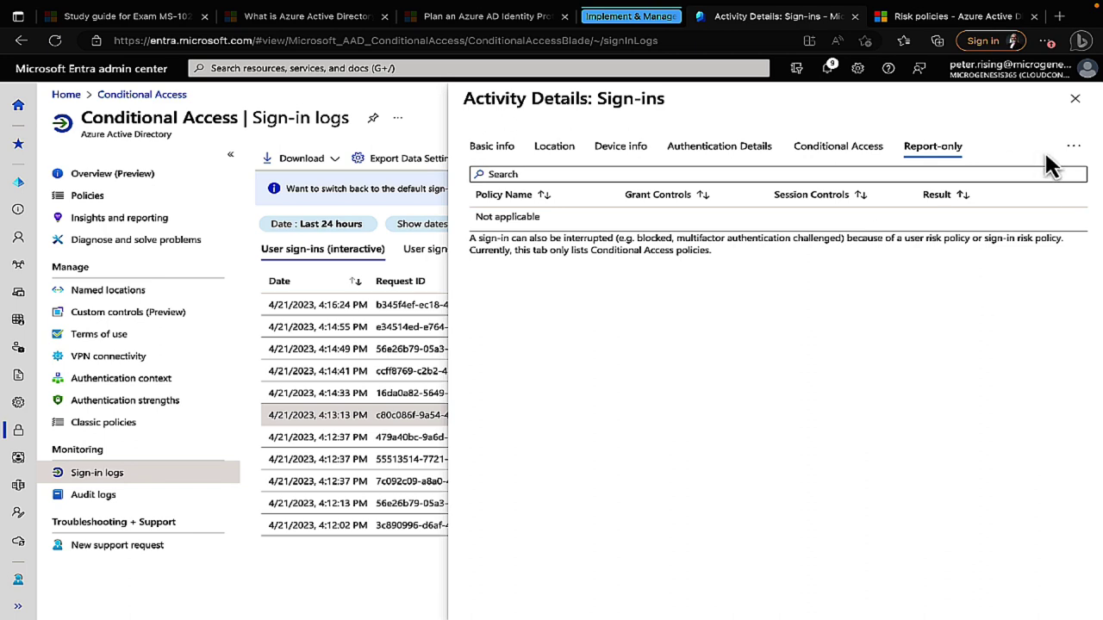
click(1076, 102)
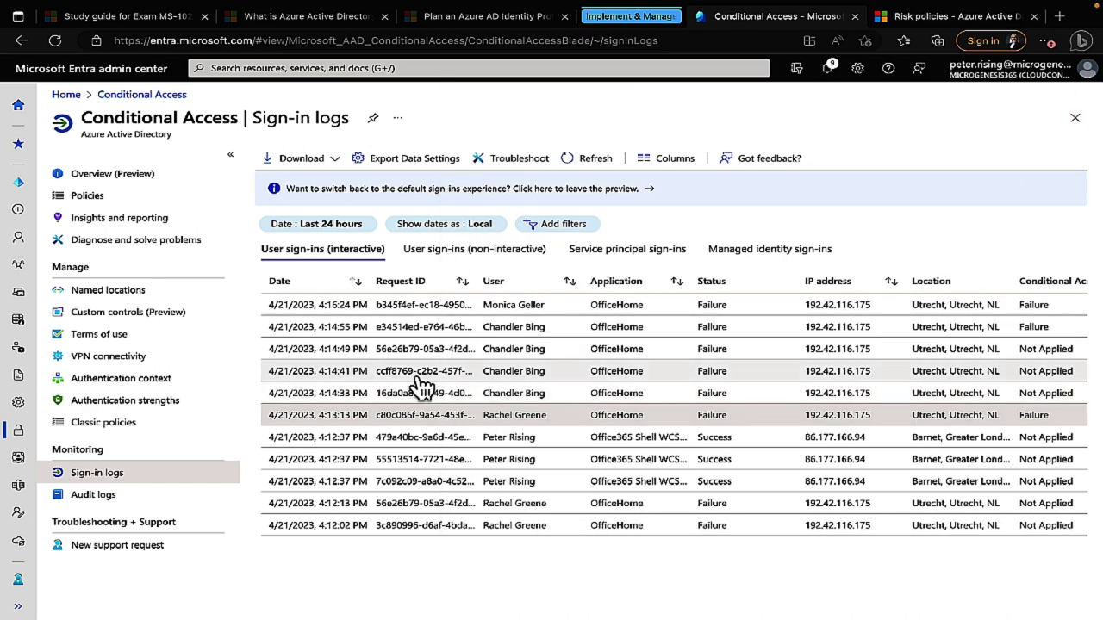
Step: Review the Conditional Access audit logs and examine the details of the Conditional Access service entry for Policy 1
click(93, 497)
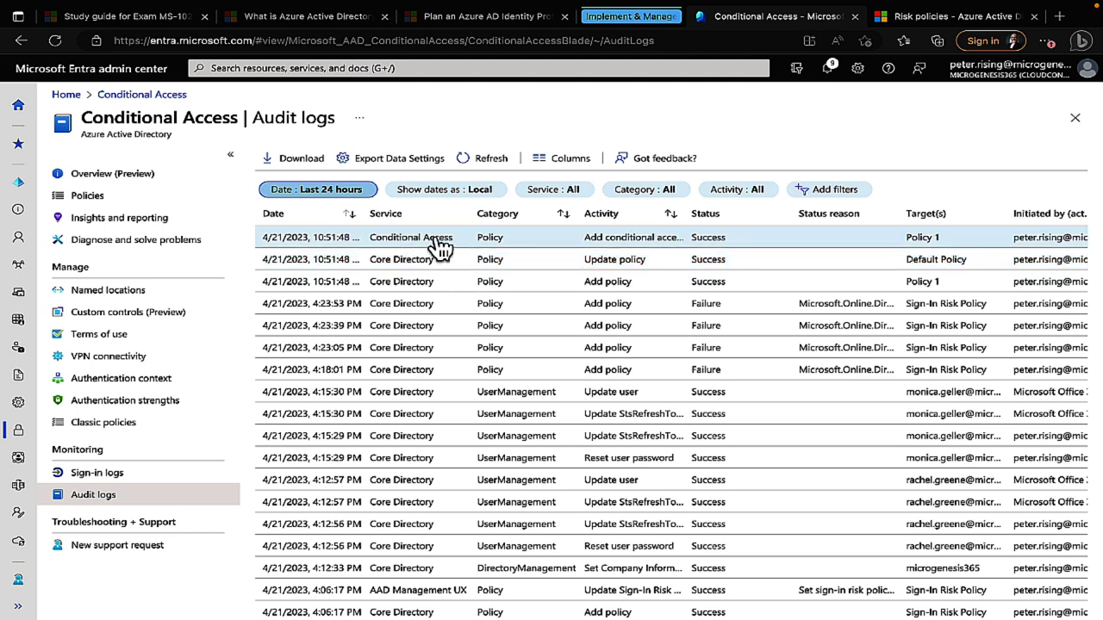
scroll(452, 423, down, 2)
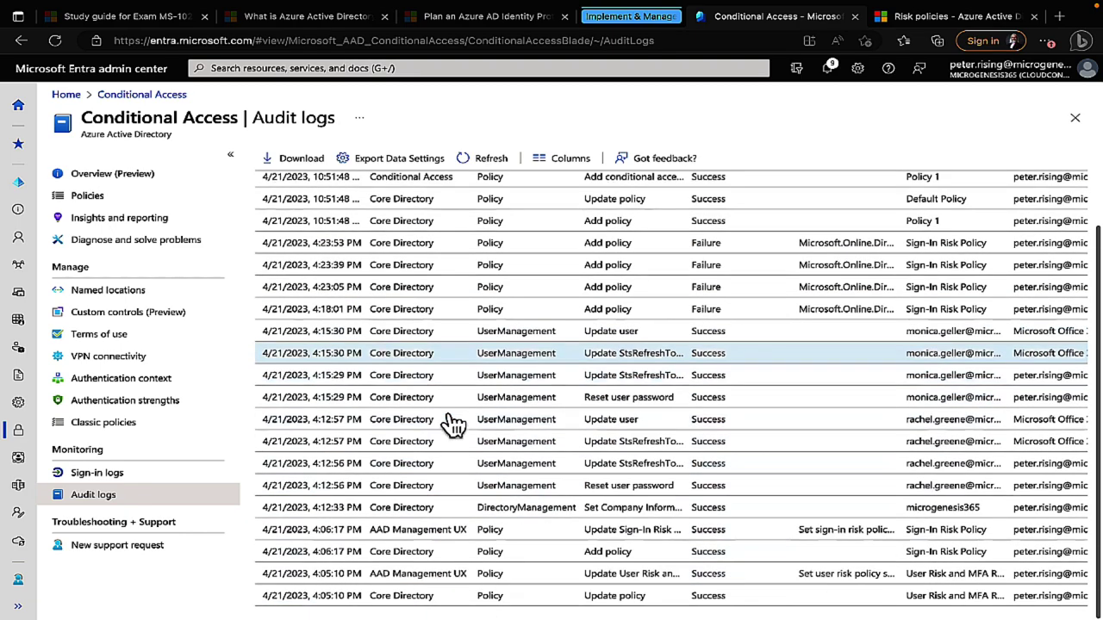
scroll(451, 424, up, 2)
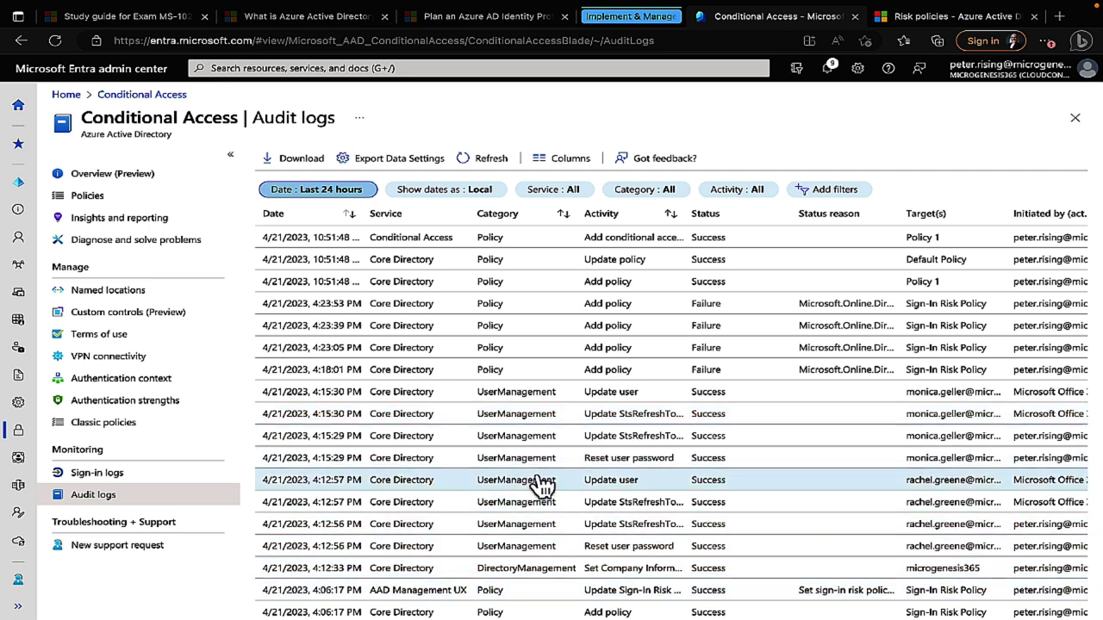
click(405, 238)
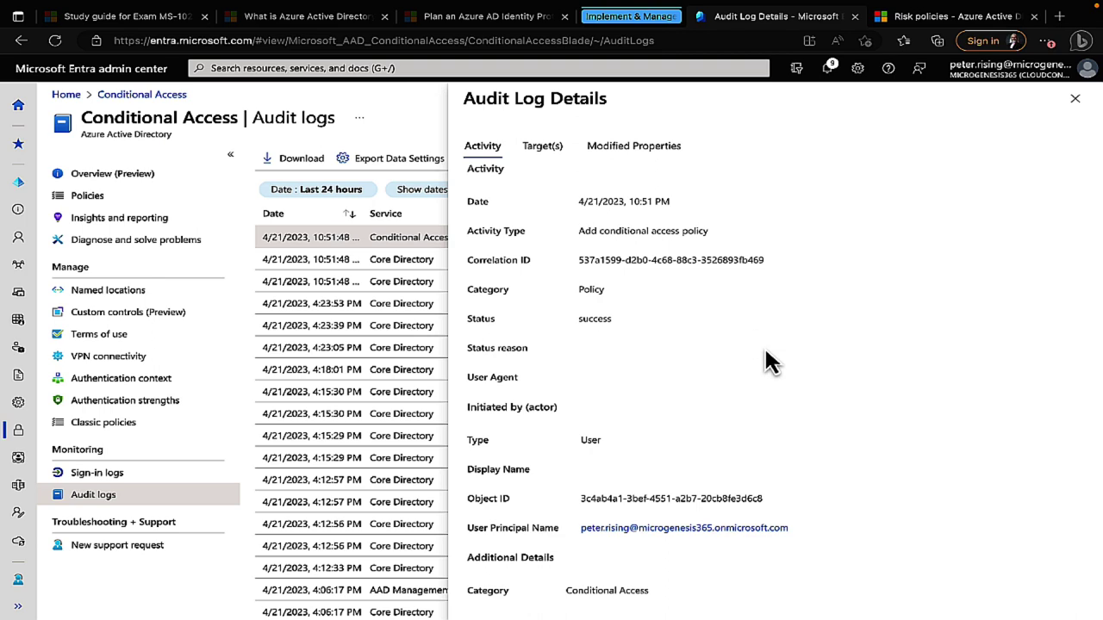
click(1074, 100)
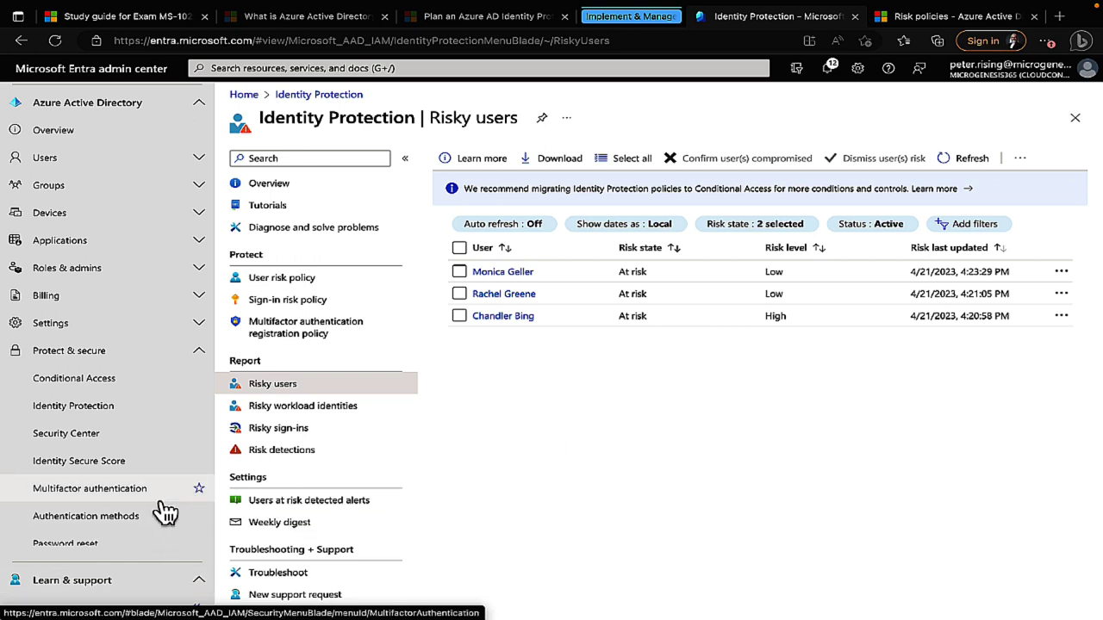
Step: In the Identity Protection Risky users report, examine the sign-in events of the first listed user and return to the report
scroll(165, 513, down, 3)
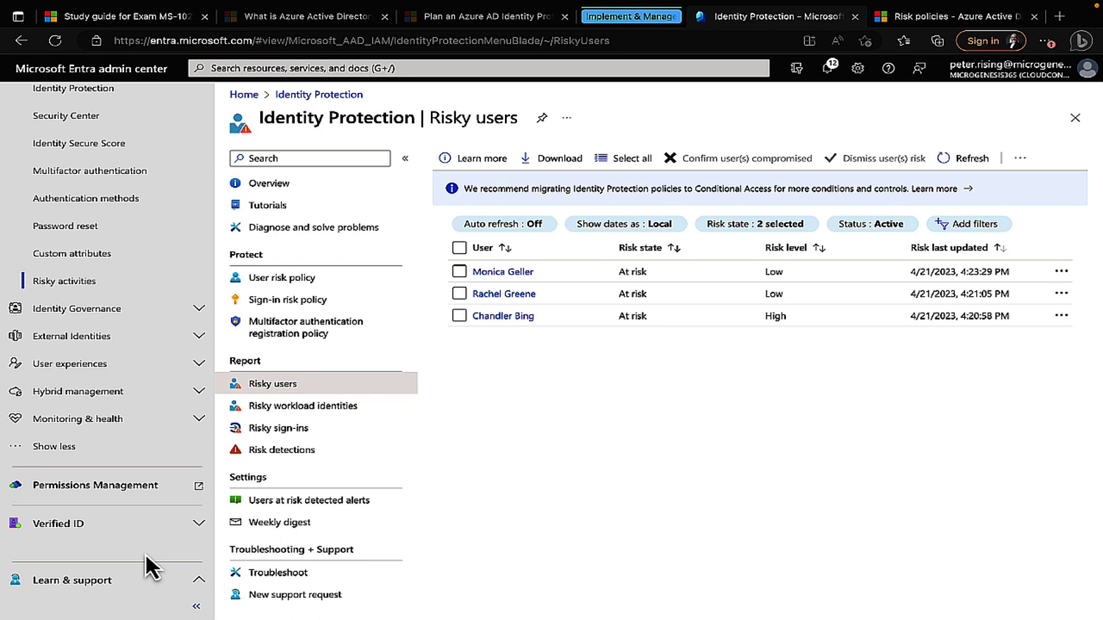
click(196, 607)
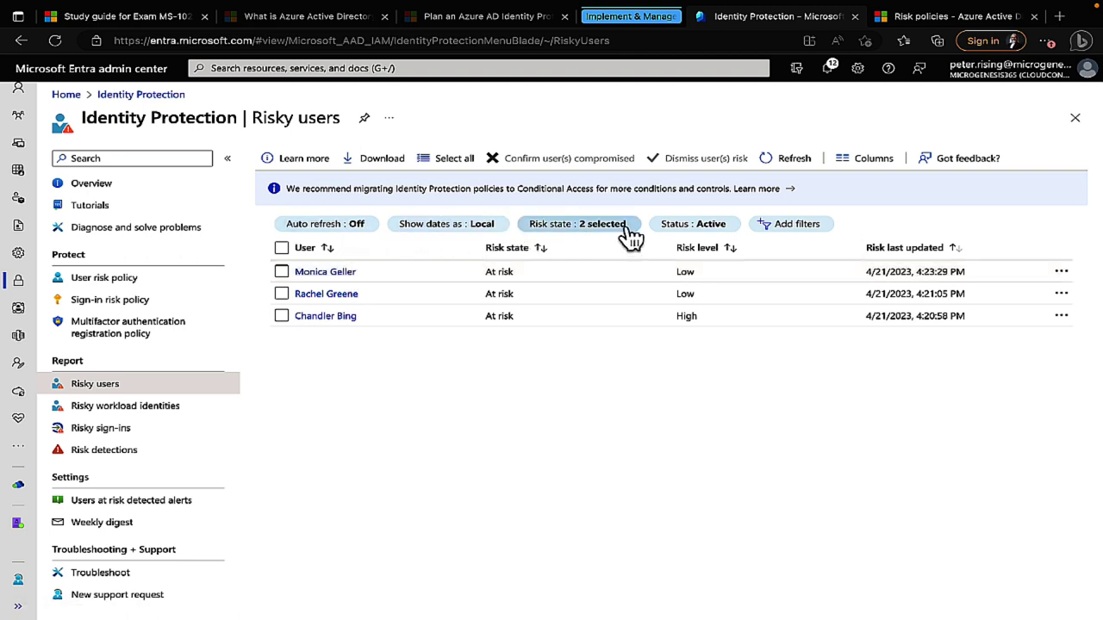
click(327, 273)
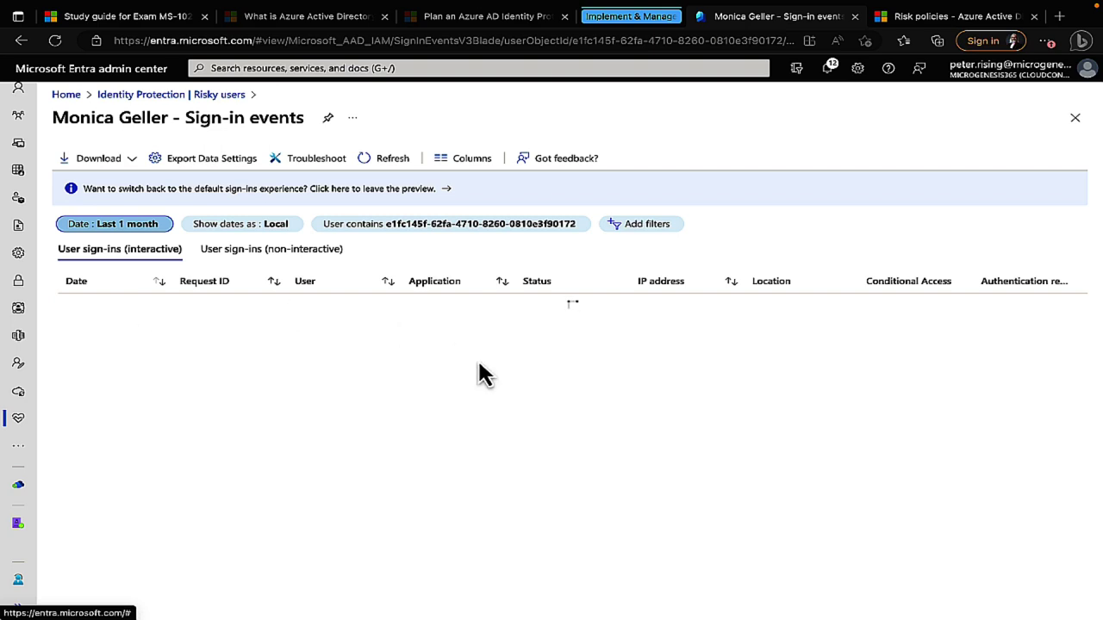
click(685, 308)
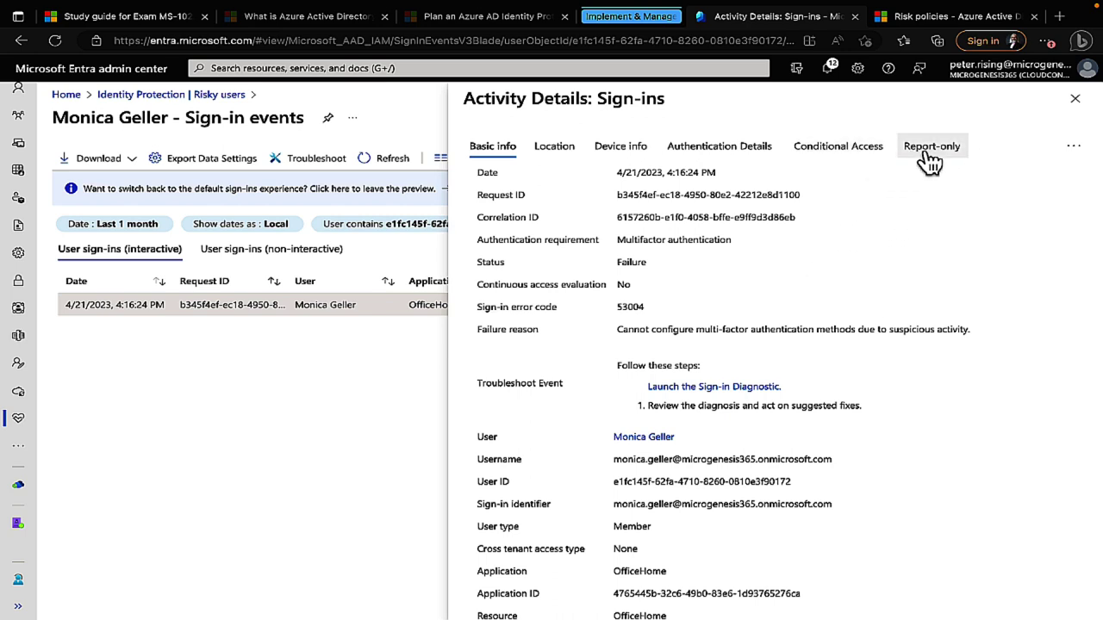
click(1075, 98)
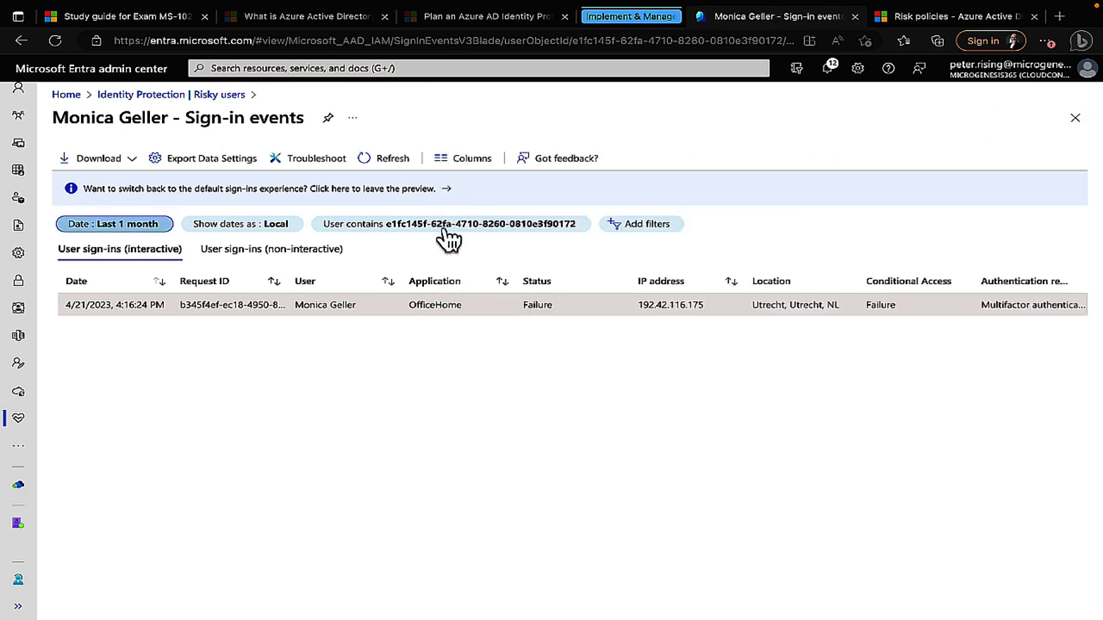
click(184, 96)
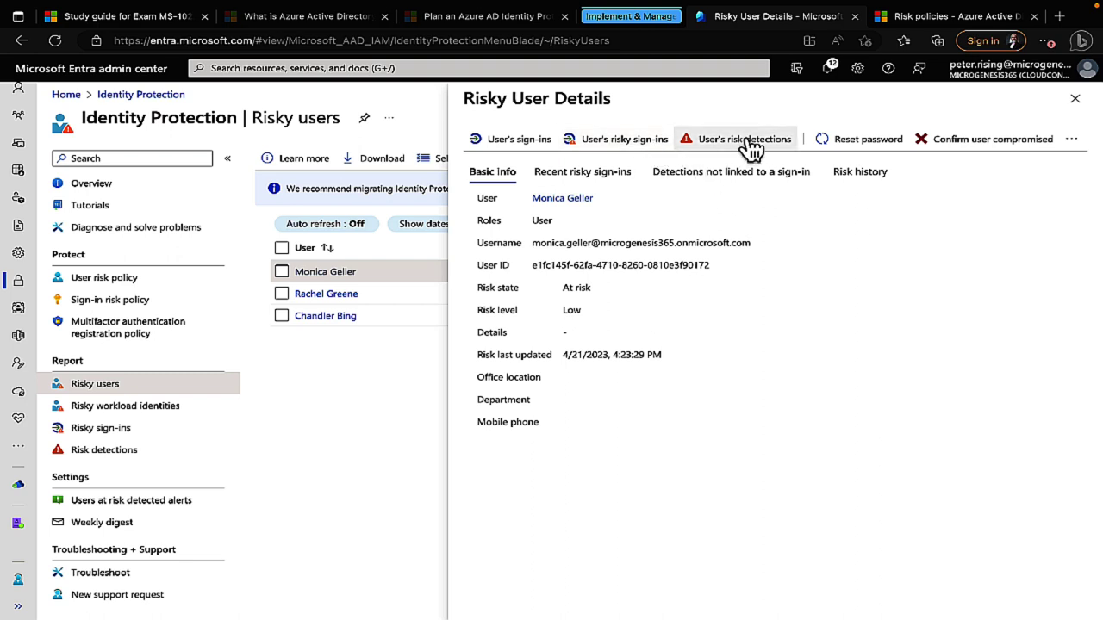
Step: Examine the password reset and confirm-compromised options for the first risky user, cancelling both and closing the user's details
click(848, 143)
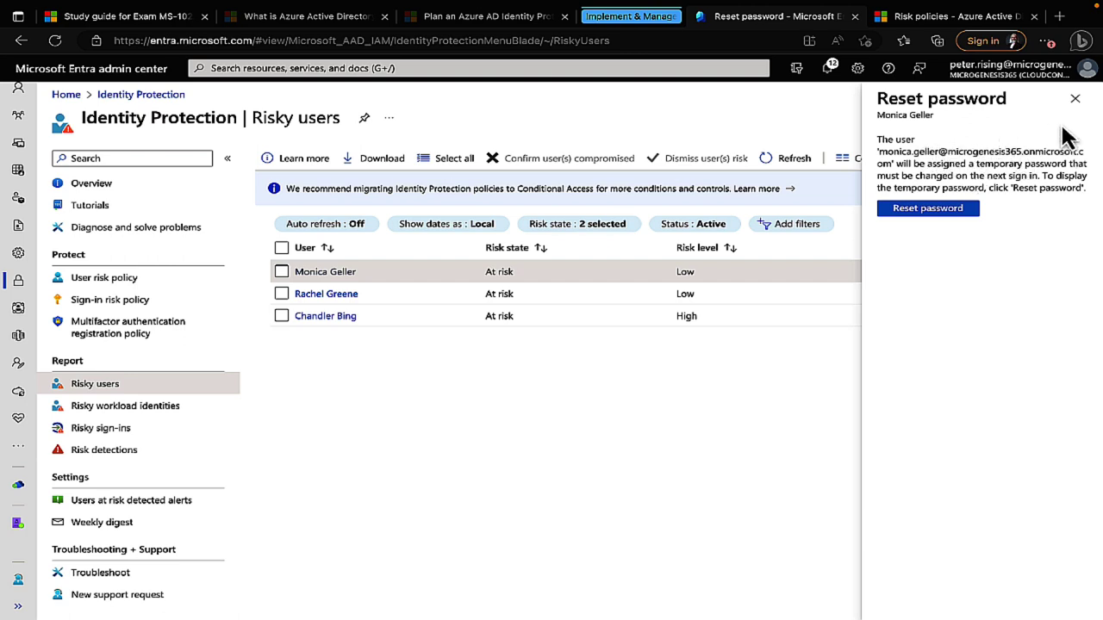
click(1075, 100)
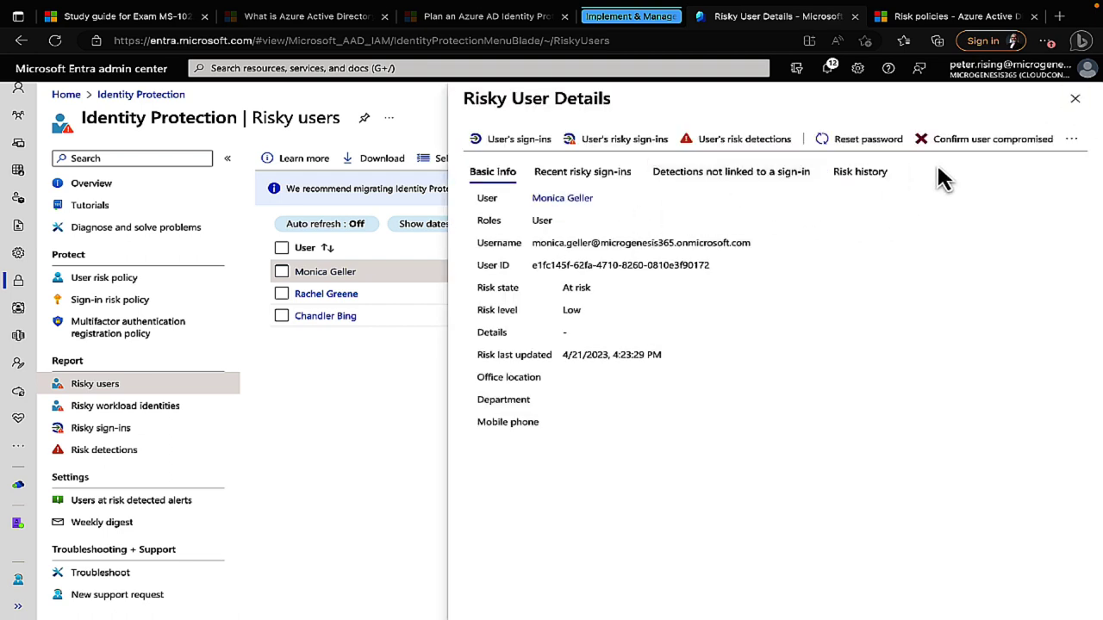
click(997, 148)
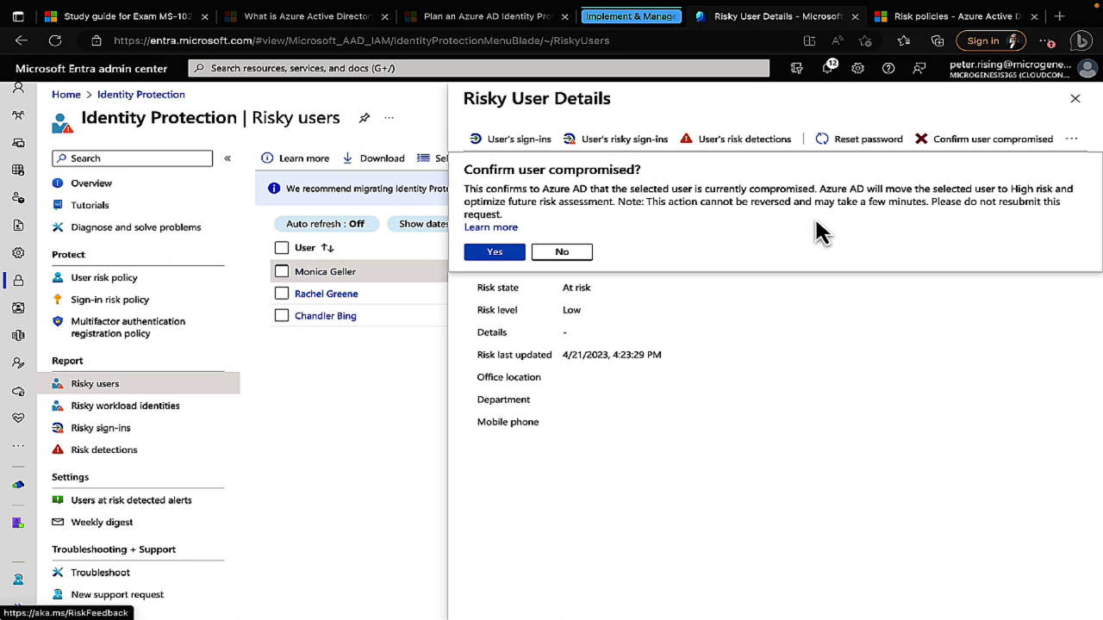
click(562, 253)
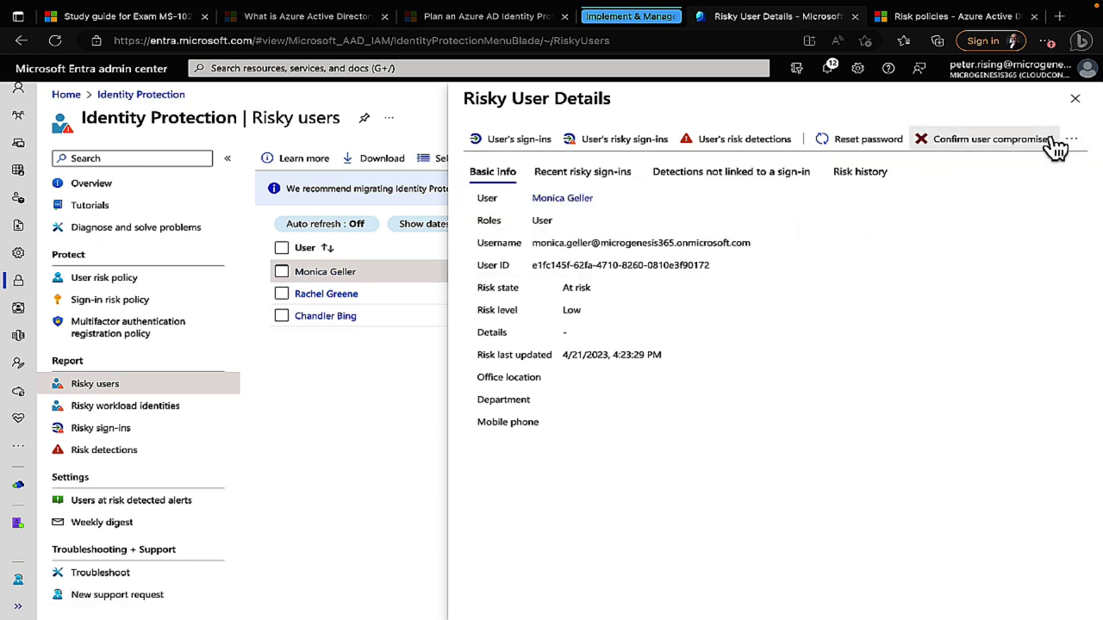
click(1076, 100)
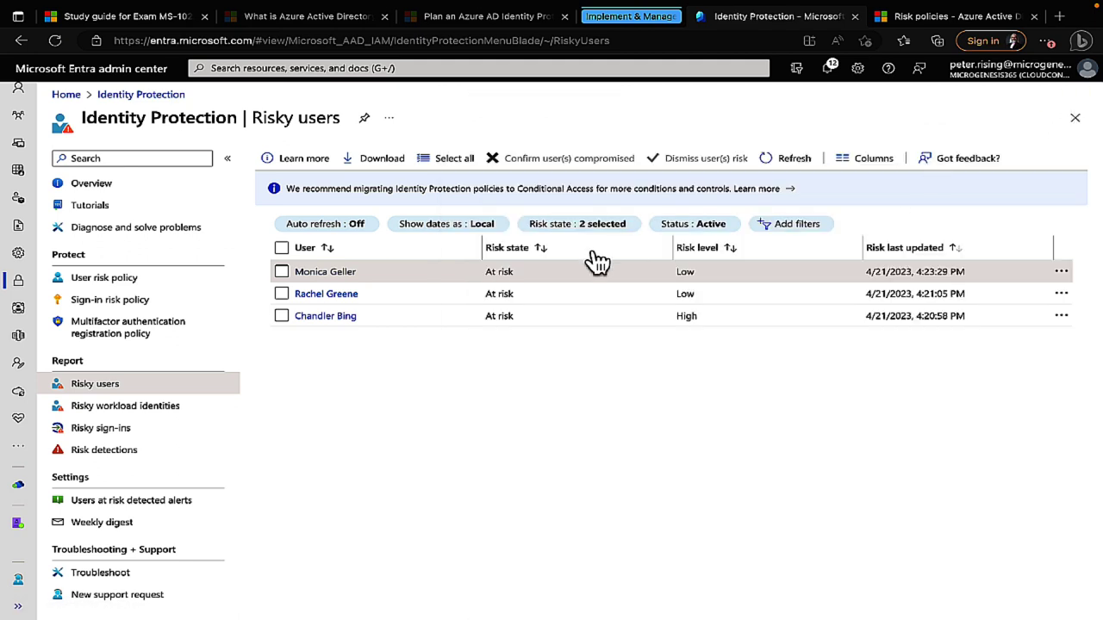
Step: Review risky workload identities and risky sign-ins, examining the 4:13:13 PM sign-in's details and its linked risk detection
click(144, 418)
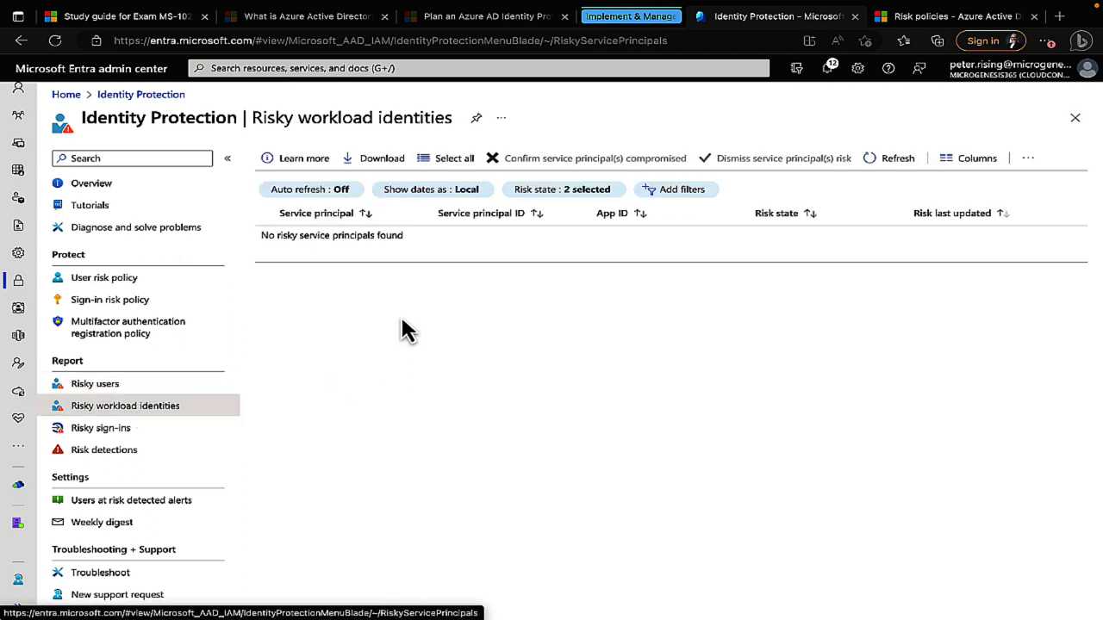
click(153, 439)
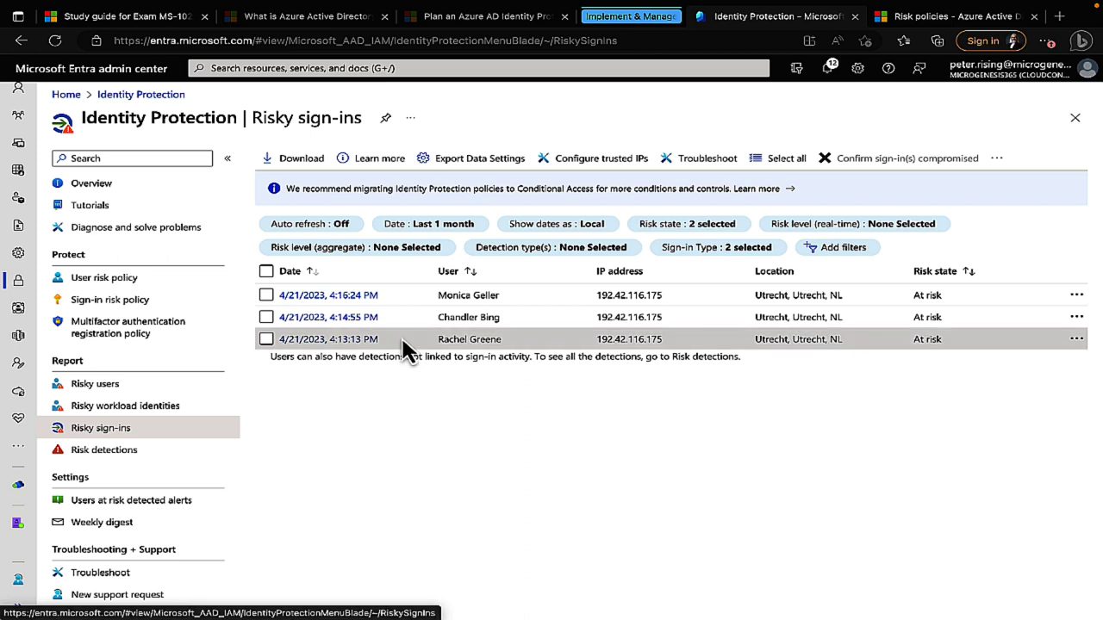
click(839, 336)
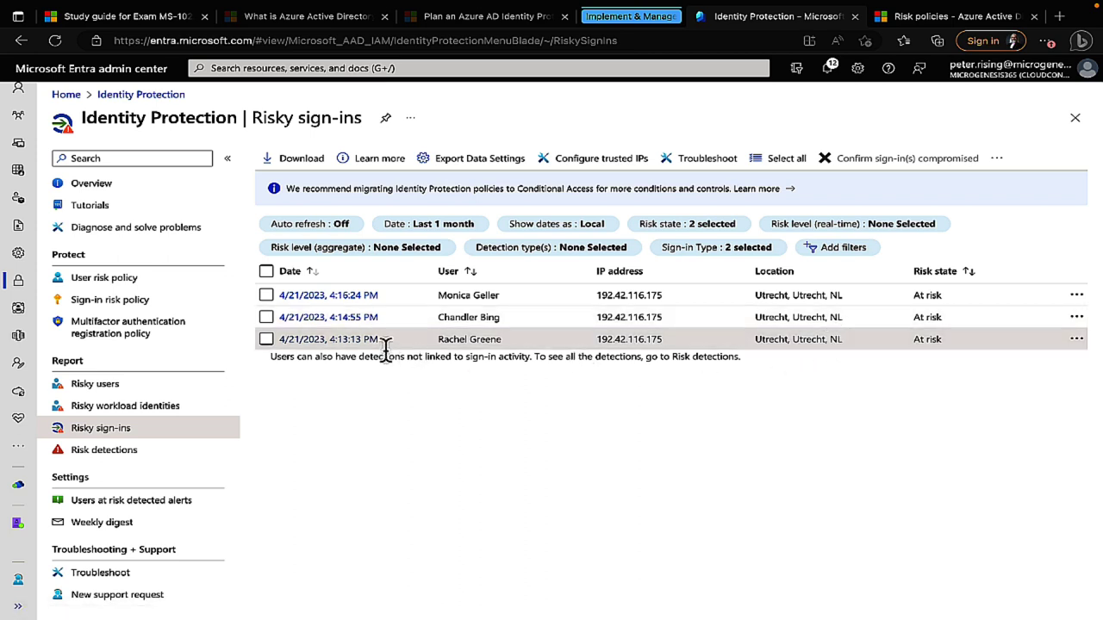
click(341, 341)
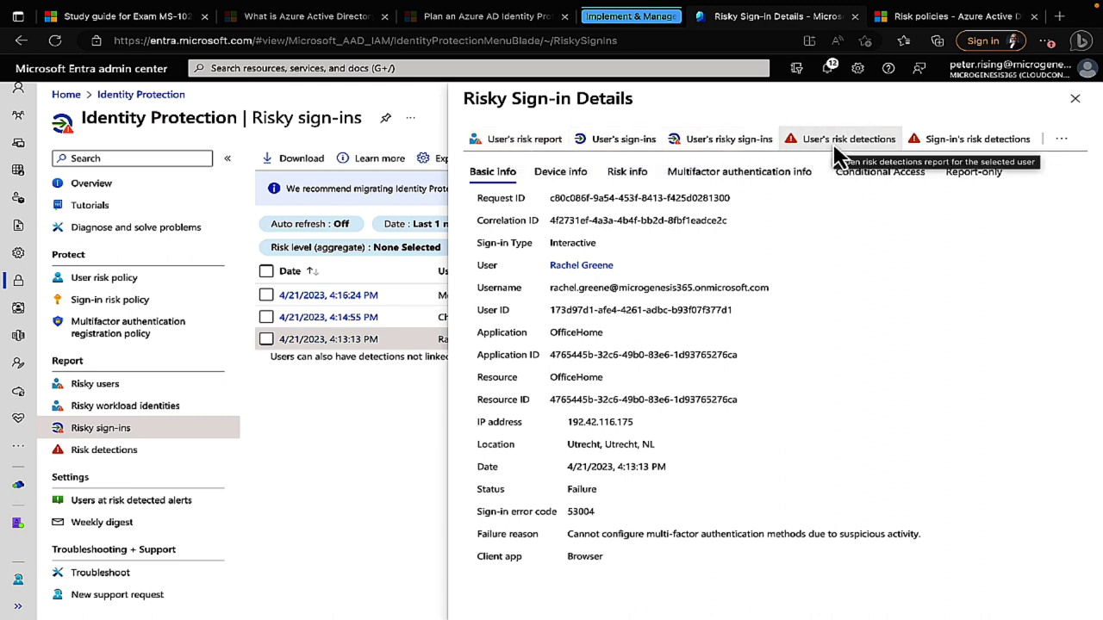
click(965, 148)
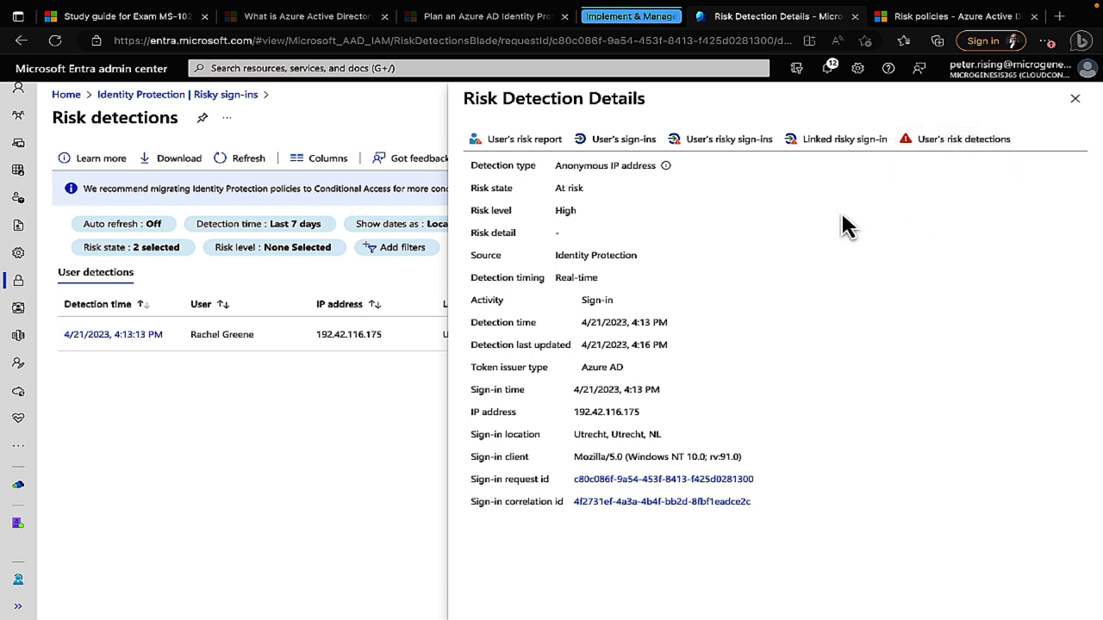
click(1074, 98)
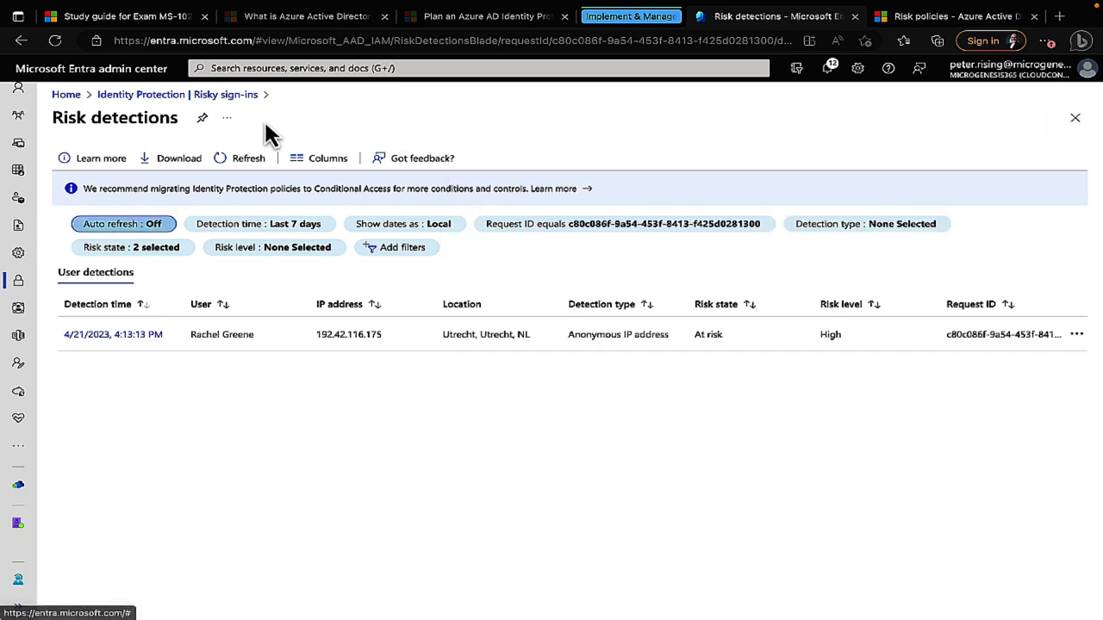
click(153, 96)
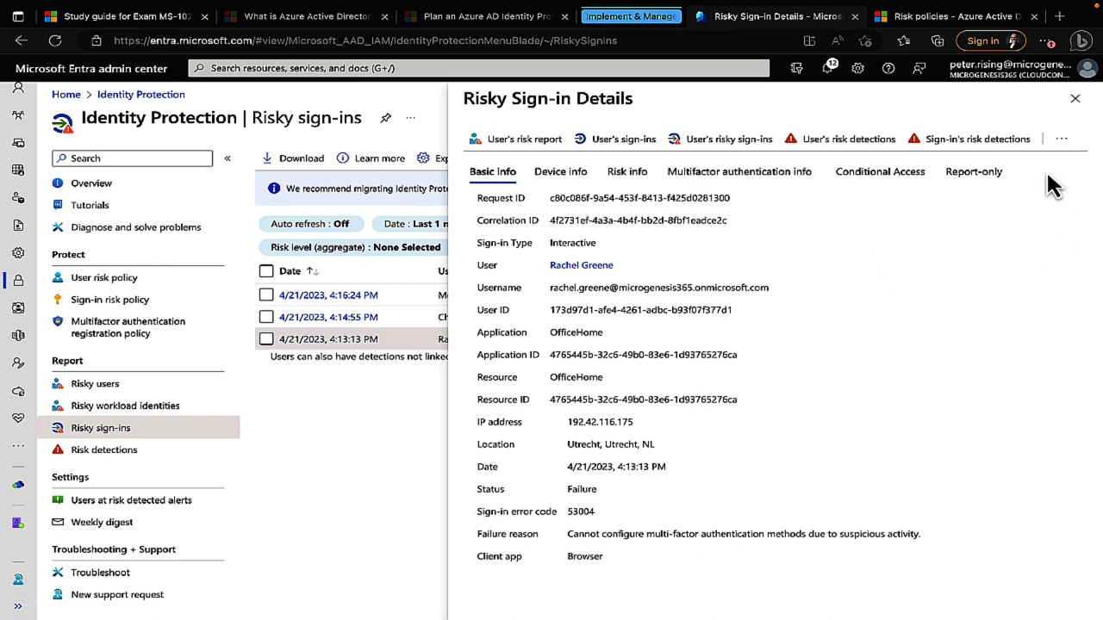
click(1075, 98)
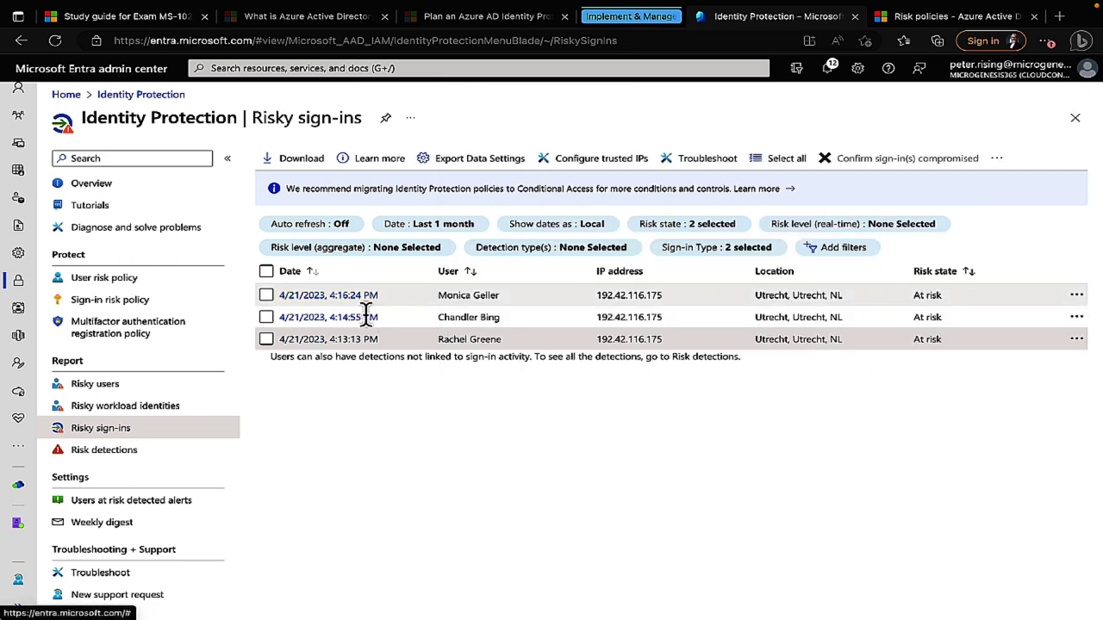
Step: Review the Risk detections report and the notification settings for users at risk detected alerts and the weekly digest
click(121, 454)
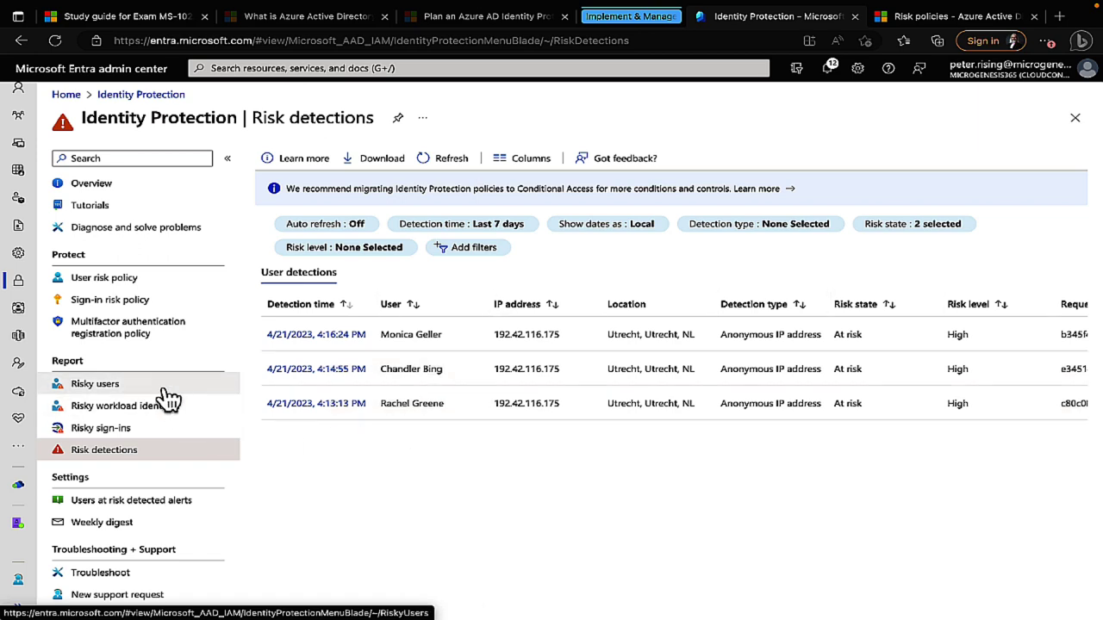
click(152, 512)
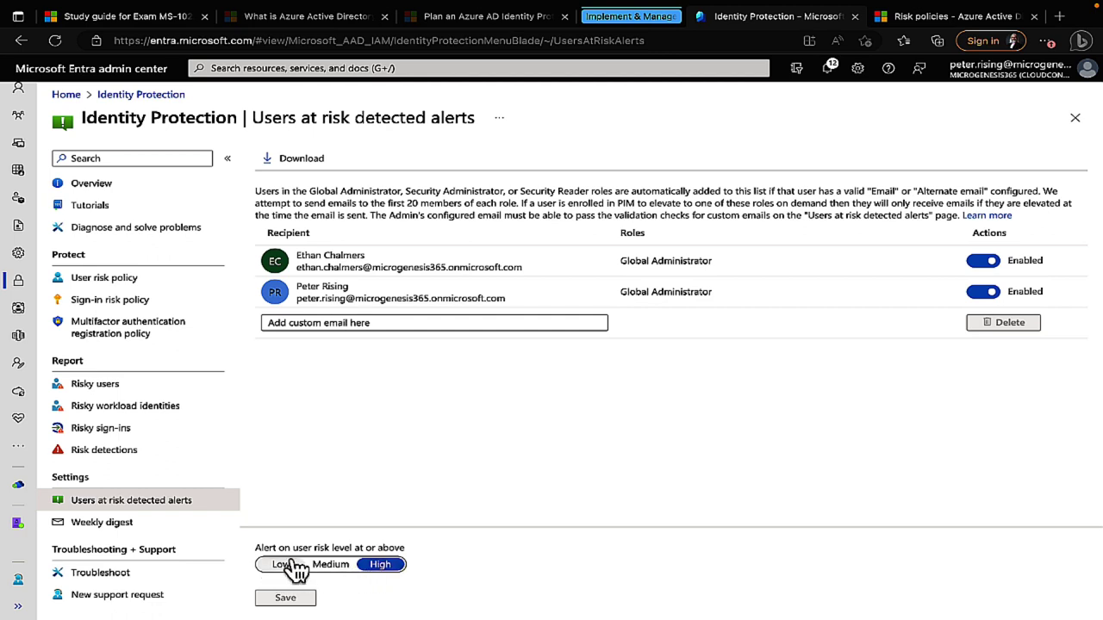
click(104, 526)
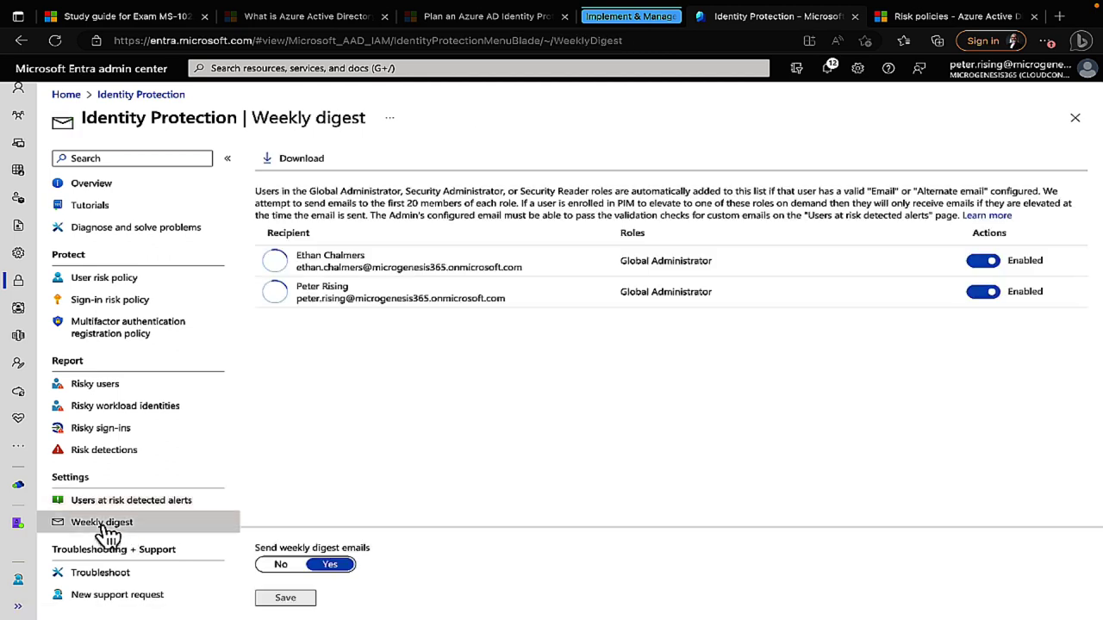